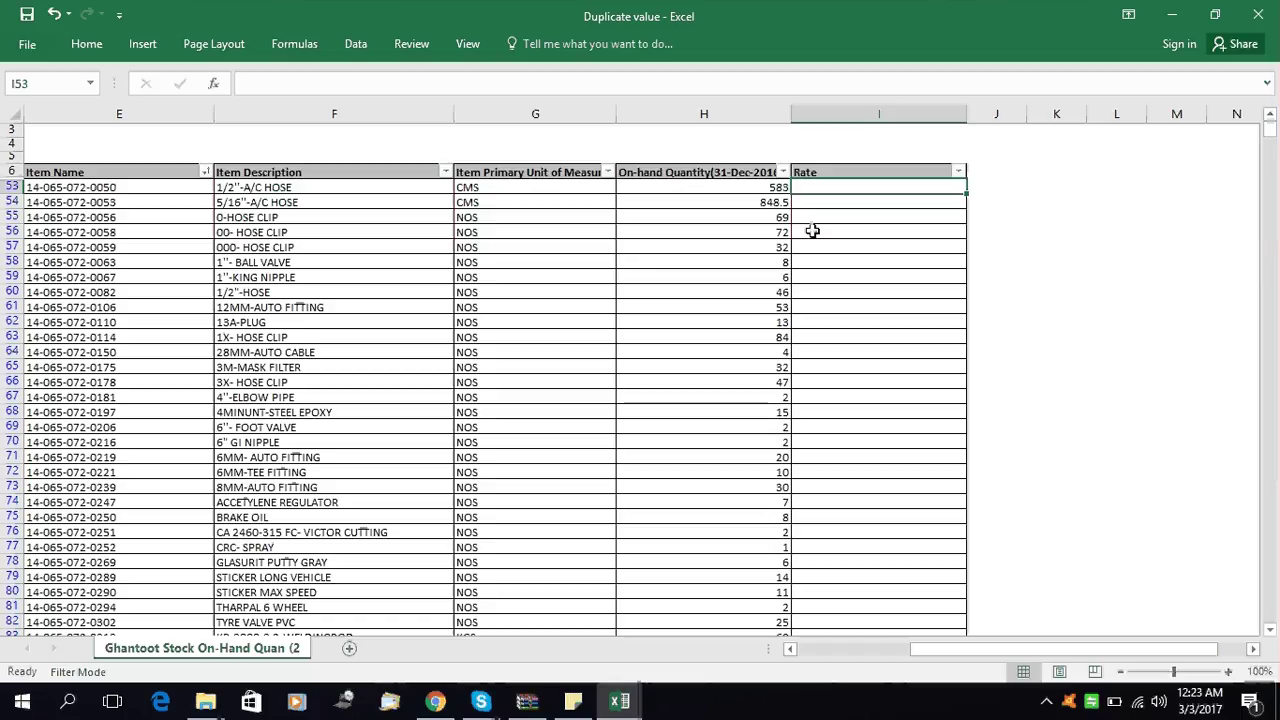
# Review the stock table's column headers, from Inventory Organization Code through On-hand Quantity to Rate
pyautogui.click(740, 173)
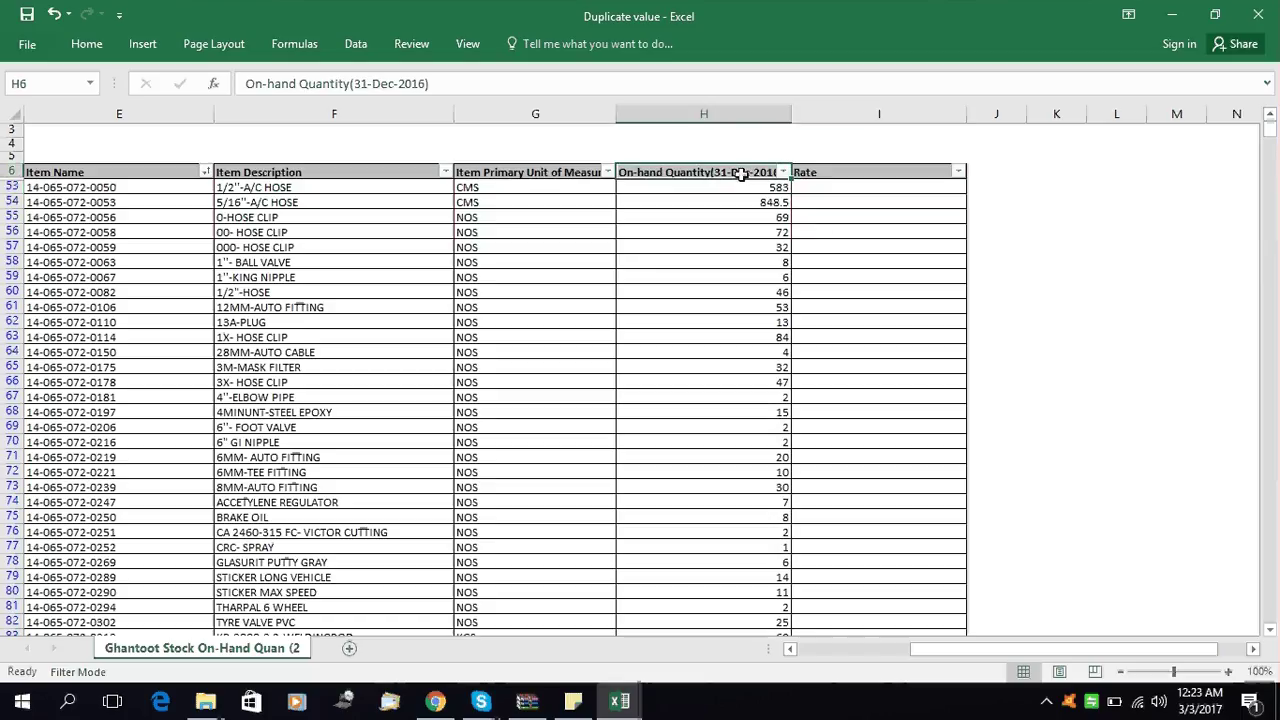
pyautogui.press('Left')
pyautogui.press('Left')
pyautogui.press('Left')
pyautogui.press('Left')
pyautogui.press('Right')
pyautogui.press('Right')
pyautogui.press('Right')
pyautogui.press('Right')
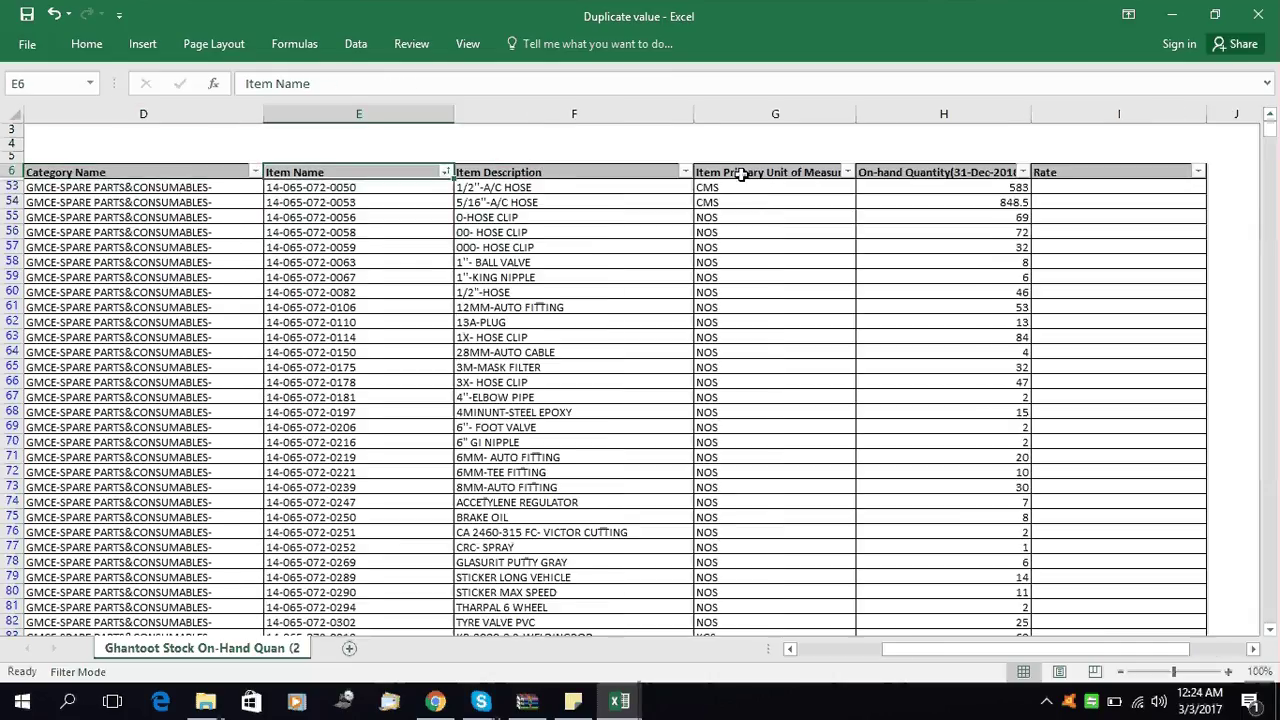
pyautogui.press('Right')
pyautogui.press('Left')
pyautogui.press('Left')
pyautogui.press('Left')
pyautogui.press('Left')
pyautogui.press('Left')
pyautogui.press('Left')
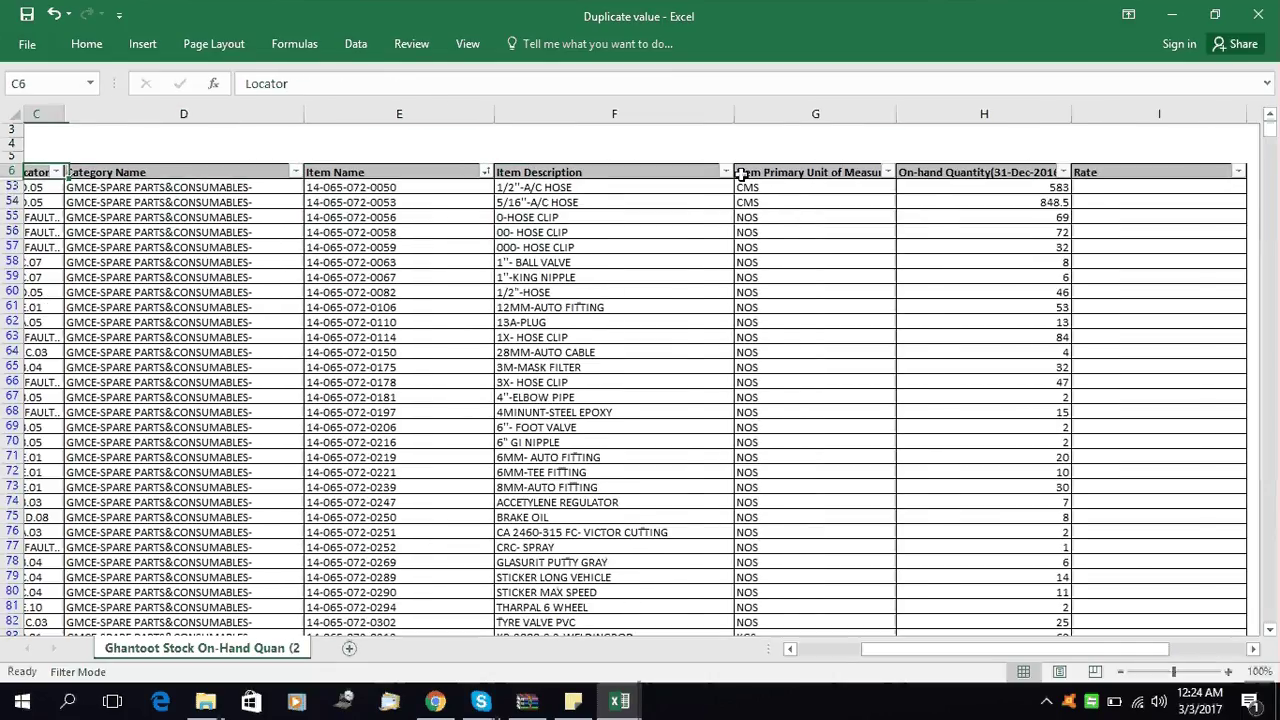
pyautogui.press('Right')
pyautogui.press('Left')
pyautogui.press('Left')
pyautogui.press('Left')
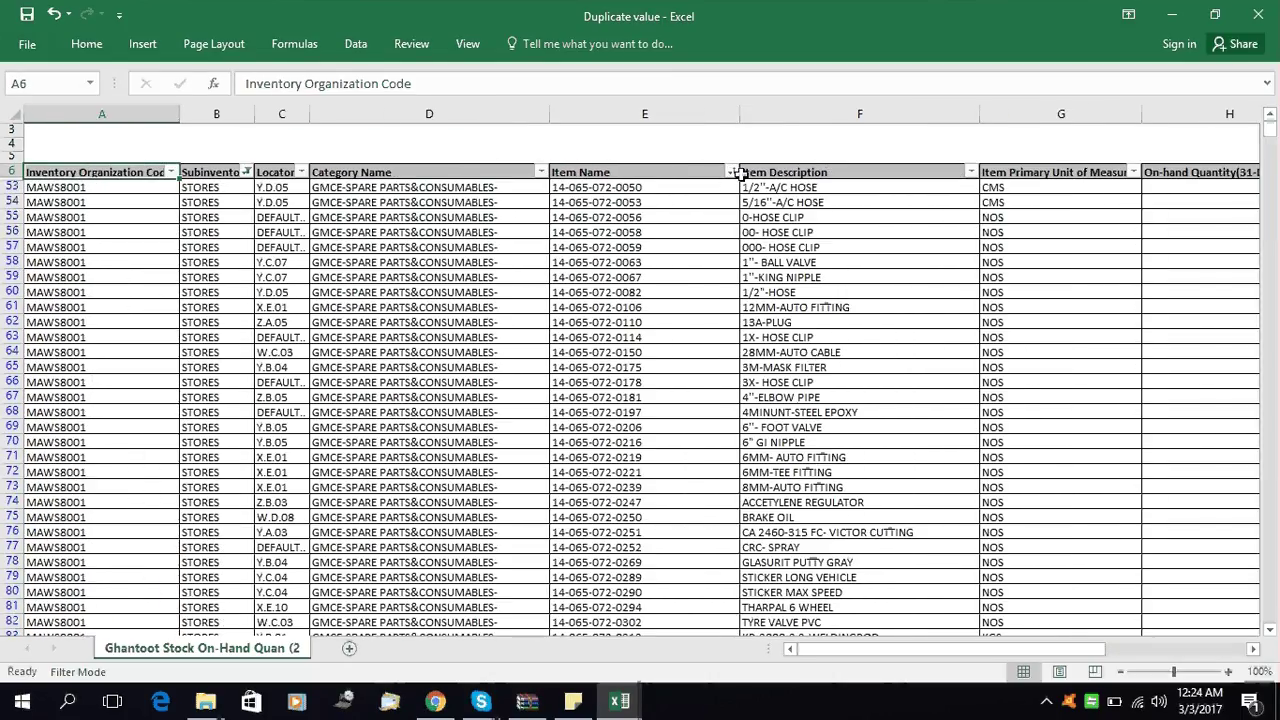
pyautogui.press('Right')
pyautogui.press('Right')
pyautogui.press('Right')
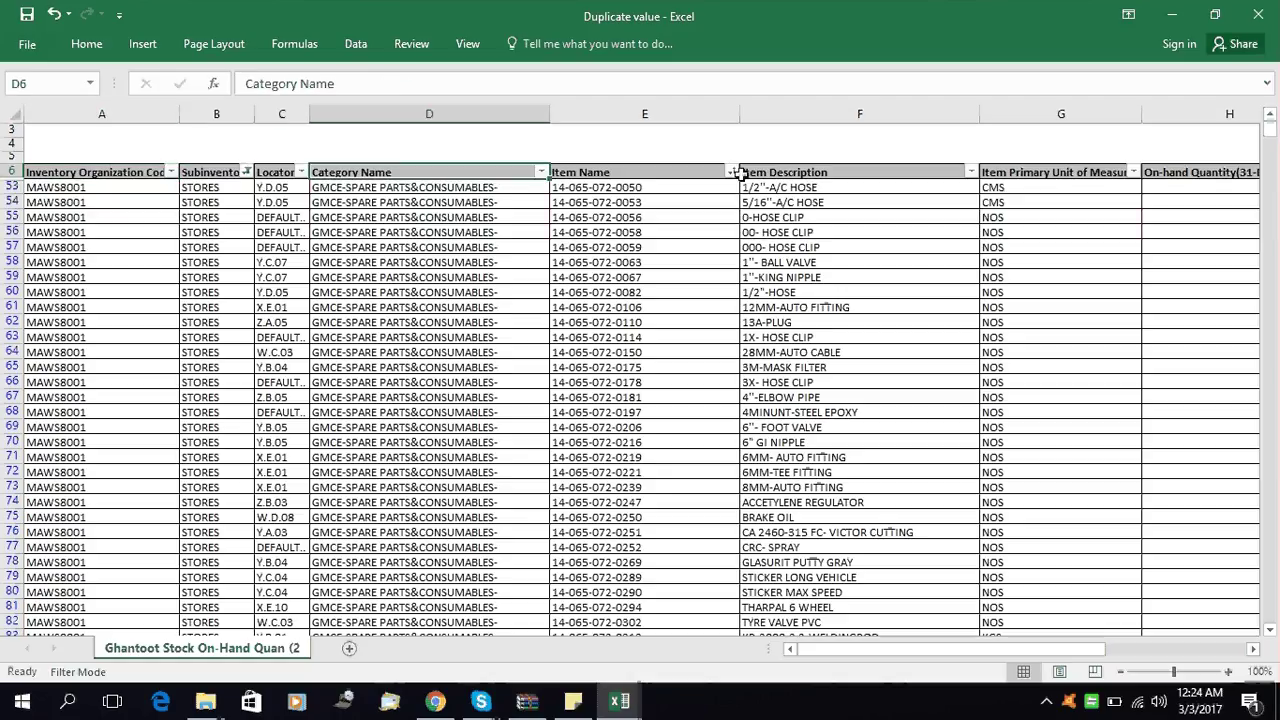
pyautogui.press('Right')
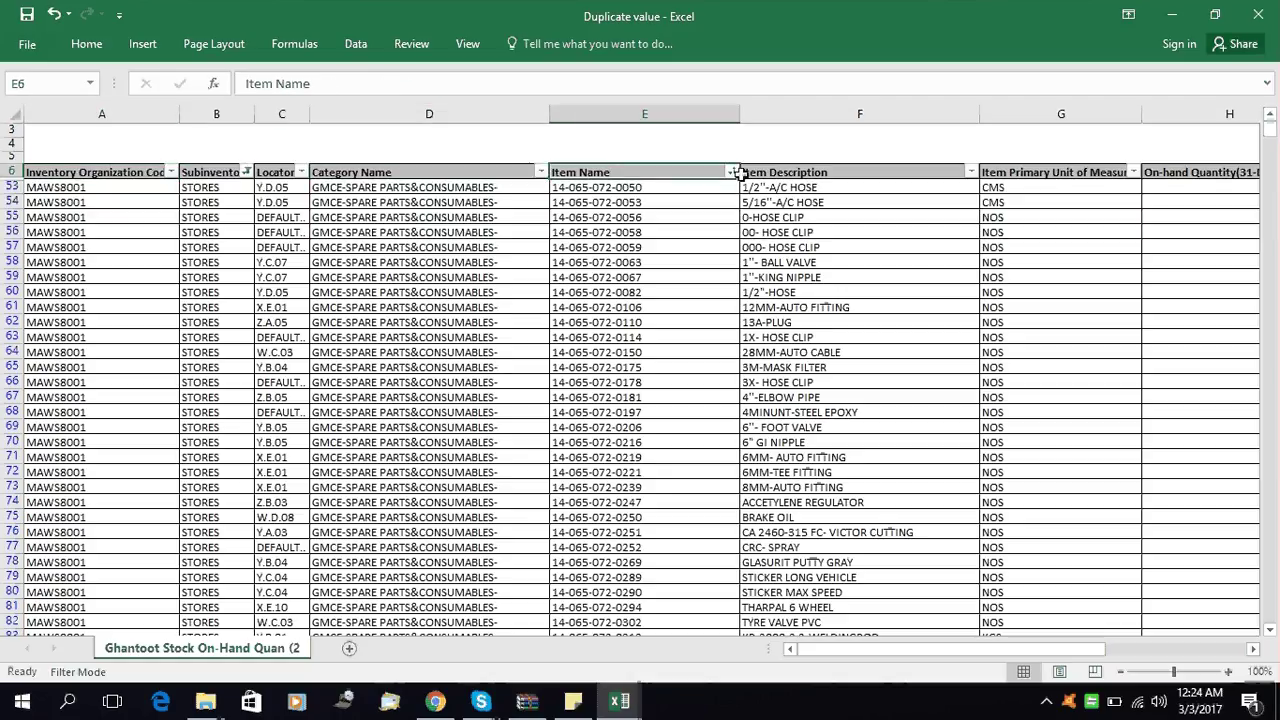
pyautogui.press('Right')
pyautogui.press('Right')
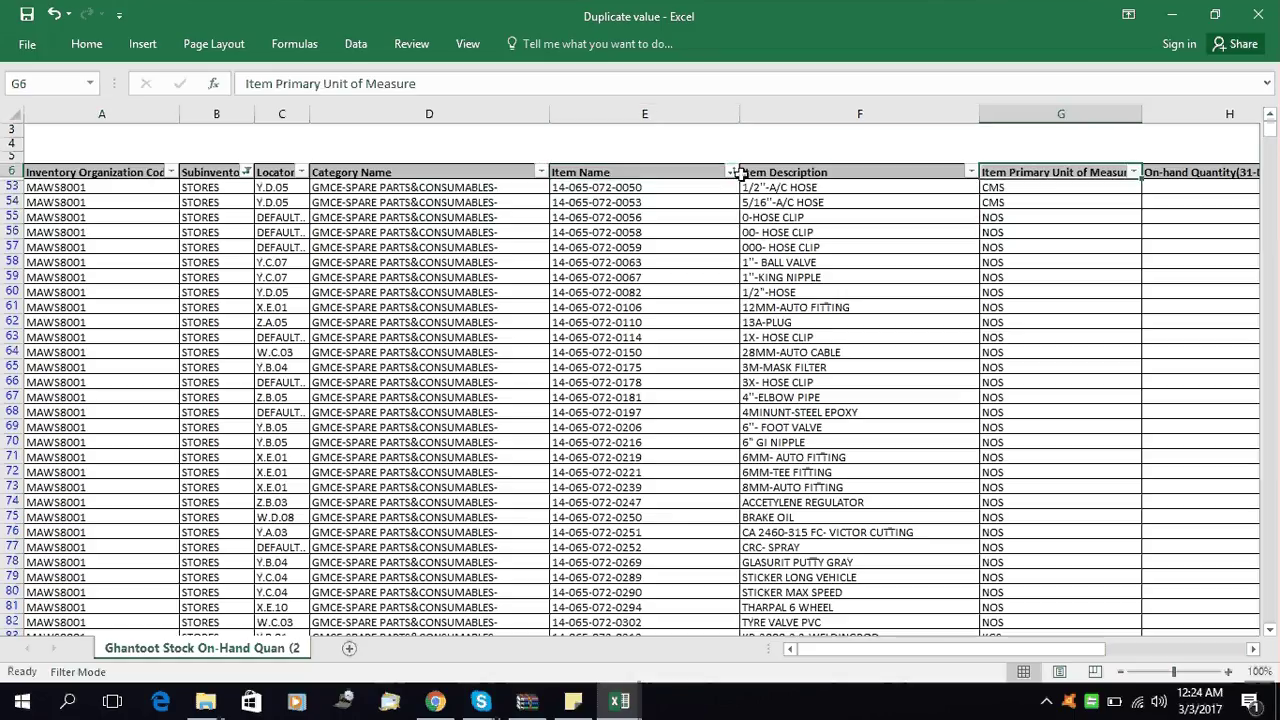
pyautogui.press('Right')
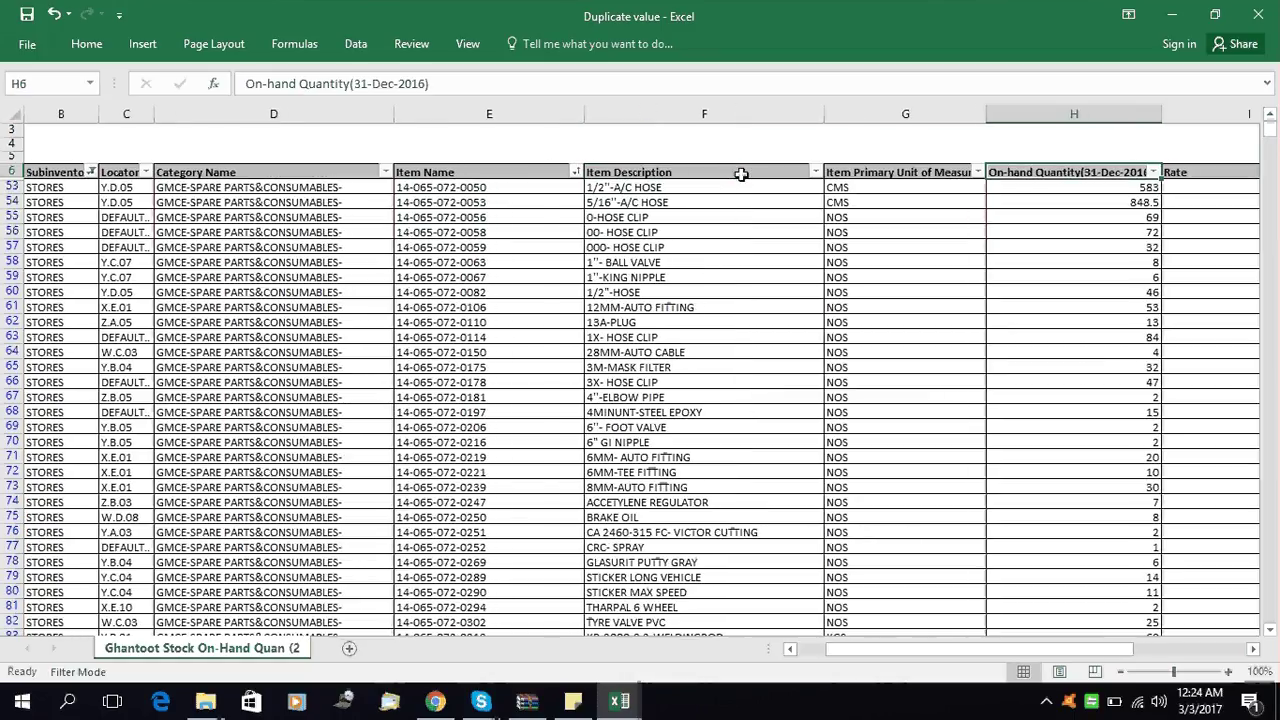
pyautogui.press('Right')
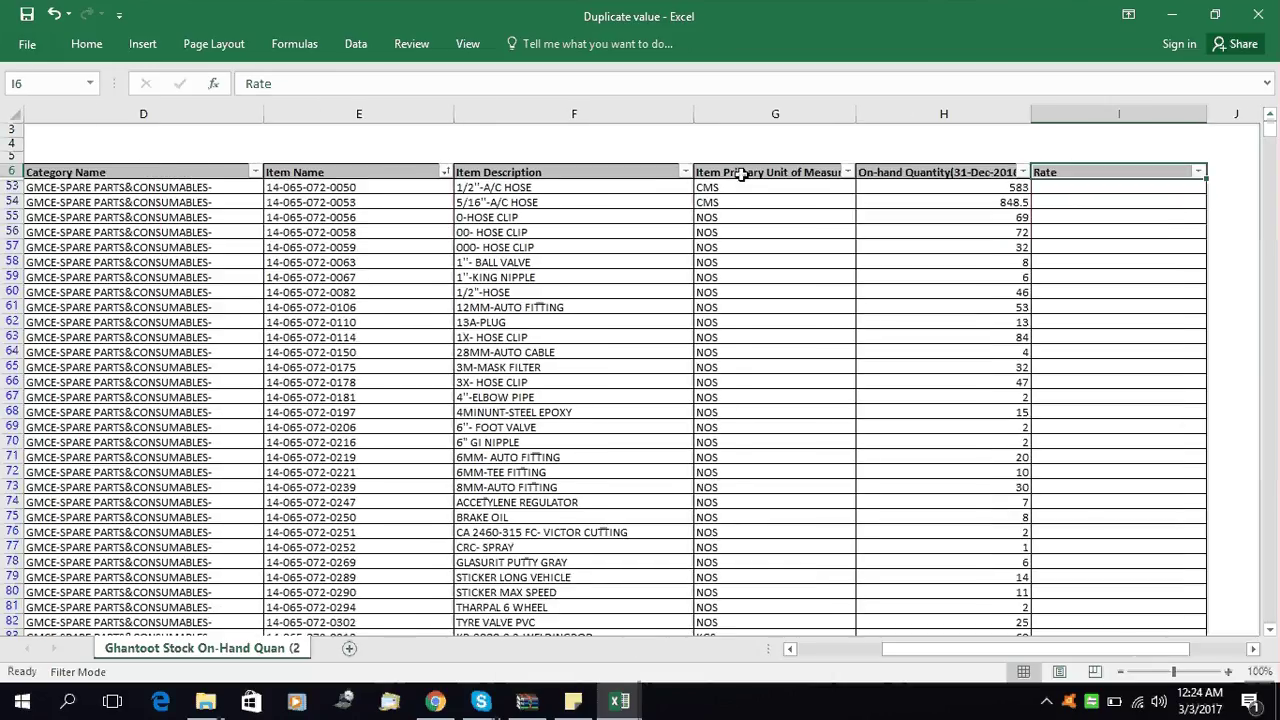
pyautogui.press('Down')
pyautogui.press('Up')
pyautogui.press('Down')
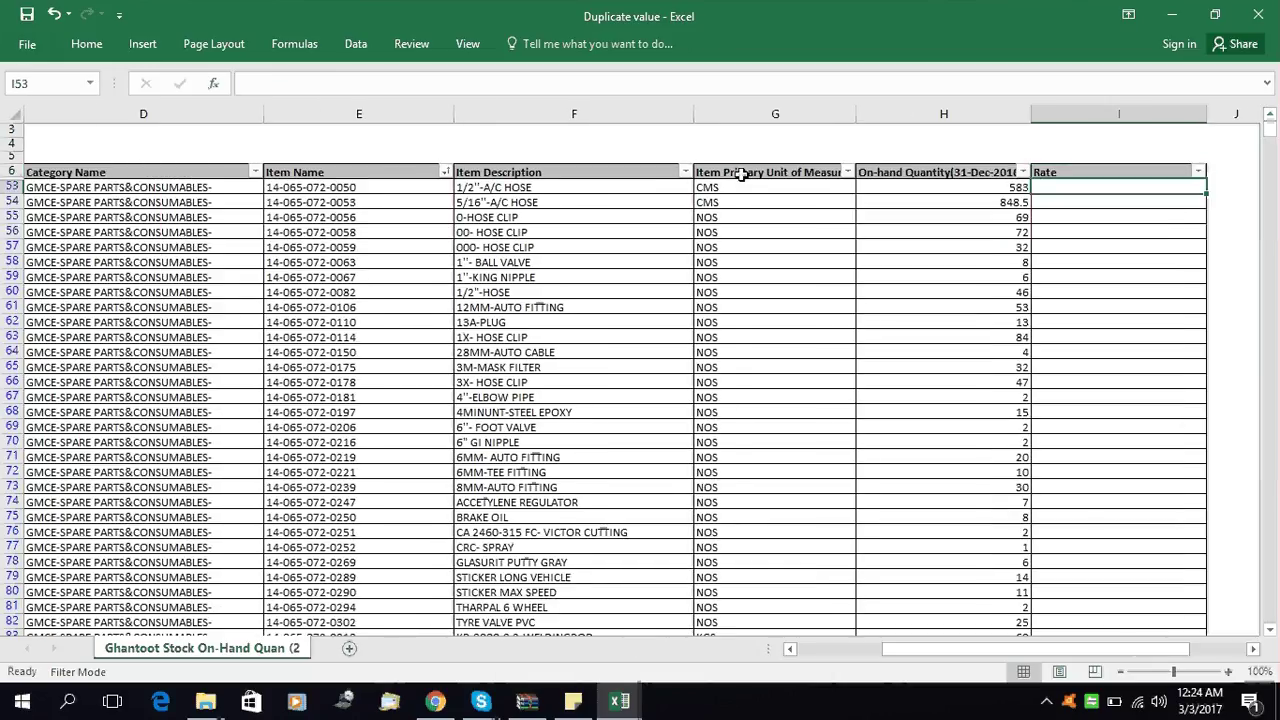
pyautogui.hotkey('shift', 'Up')
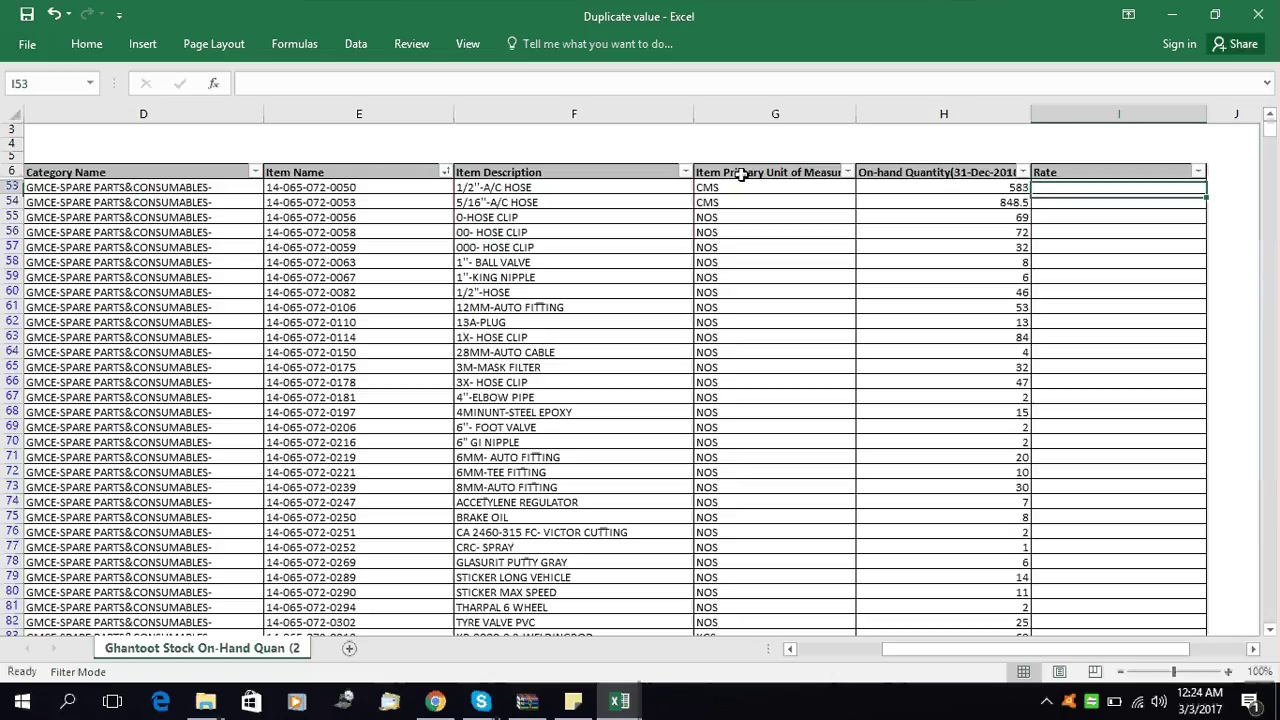
pyautogui.hotkey('shift', 'Down')
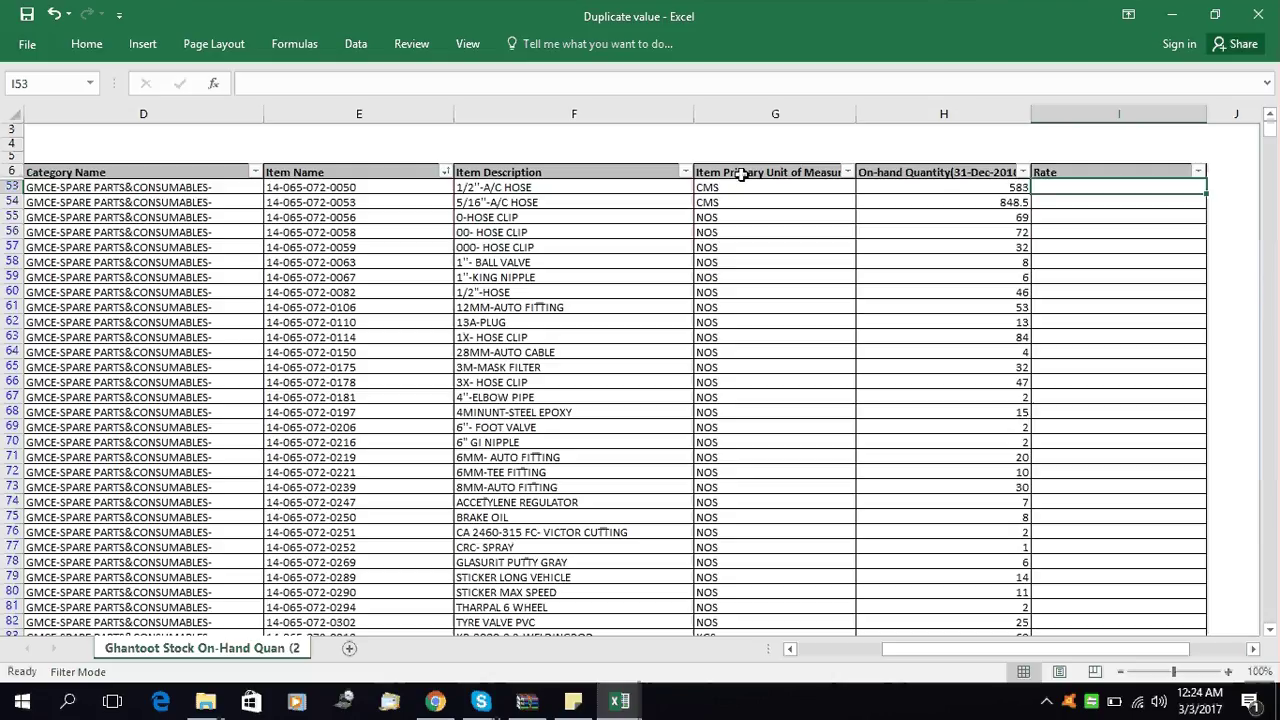
pyautogui.press('Left')
pyautogui.press('Right')
# Switch to the "item master with average price" workbook and examine its item codes, descriptions and prices near the end of the report
pyautogui.hotkey('alt', 'Tab')
pyautogui.hotkey('alt', 'Tab')
pyautogui.moveTo(620, 703)
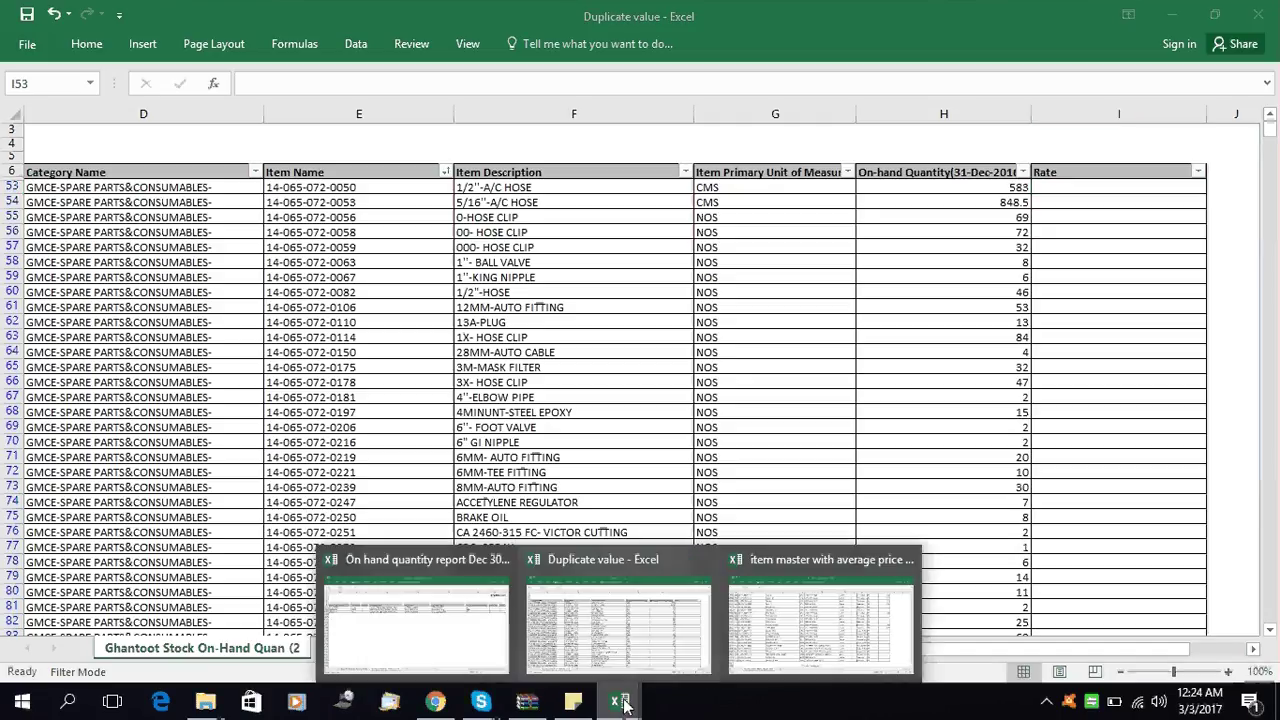
pyautogui.moveTo(760, 612)
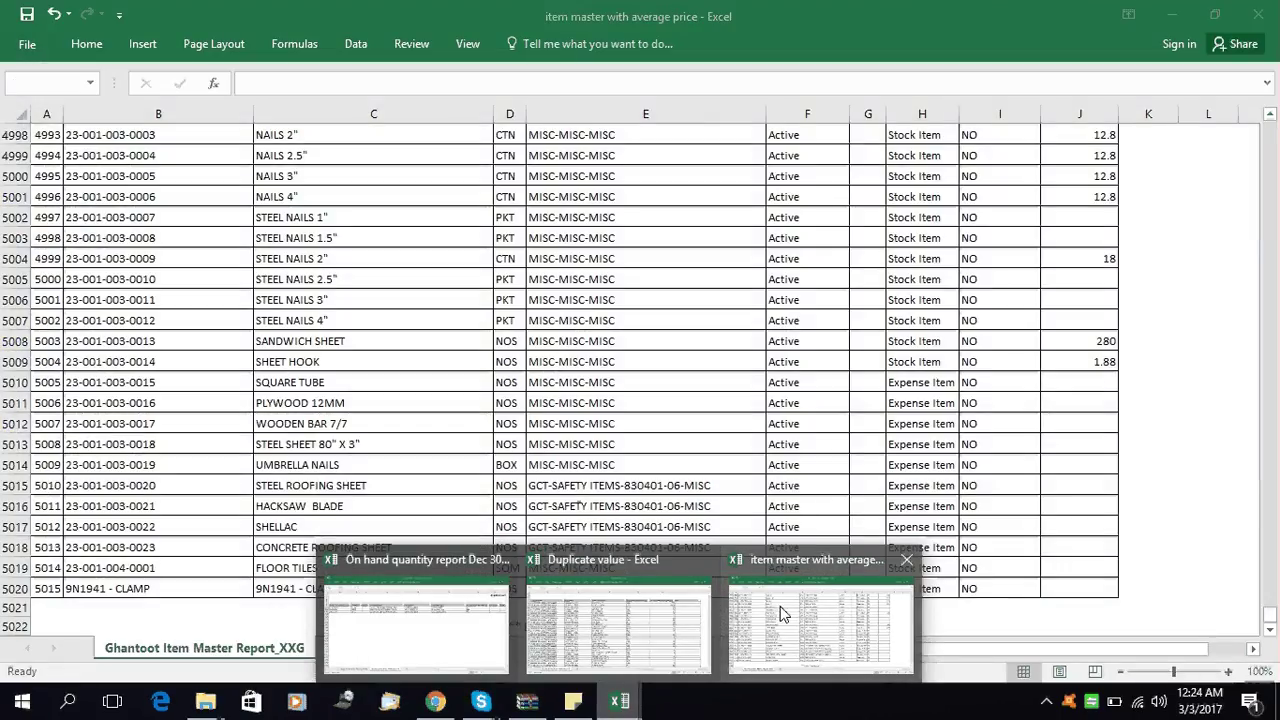
pyautogui.click(780, 606)
pyautogui.click(756, 384)
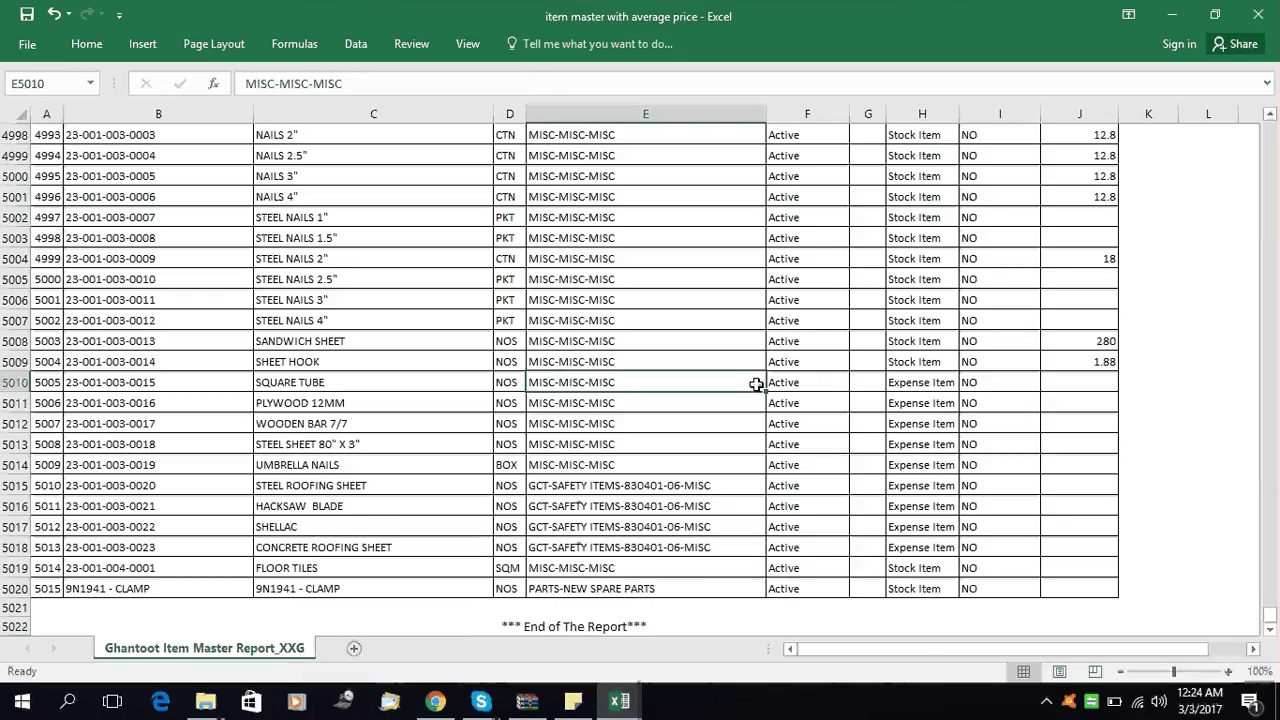
pyautogui.press('Up')
pyautogui.press('Up')
pyautogui.press('Up')
pyautogui.press('Up')
pyautogui.press('Up')
pyautogui.press('Up')
pyautogui.press('Up')
pyautogui.press('Up')
pyautogui.press('Up')
pyautogui.press('Up')
pyautogui.press('Up')
pyautogui.press('Up')
pyautogui.press('Up')
pyautogui.press('Up')
pyautogui.press('Up')
pyautogui.press('Up')
pyautogui.press('Up')
pyautogui.press('Up')
pyautogui.press('Up')
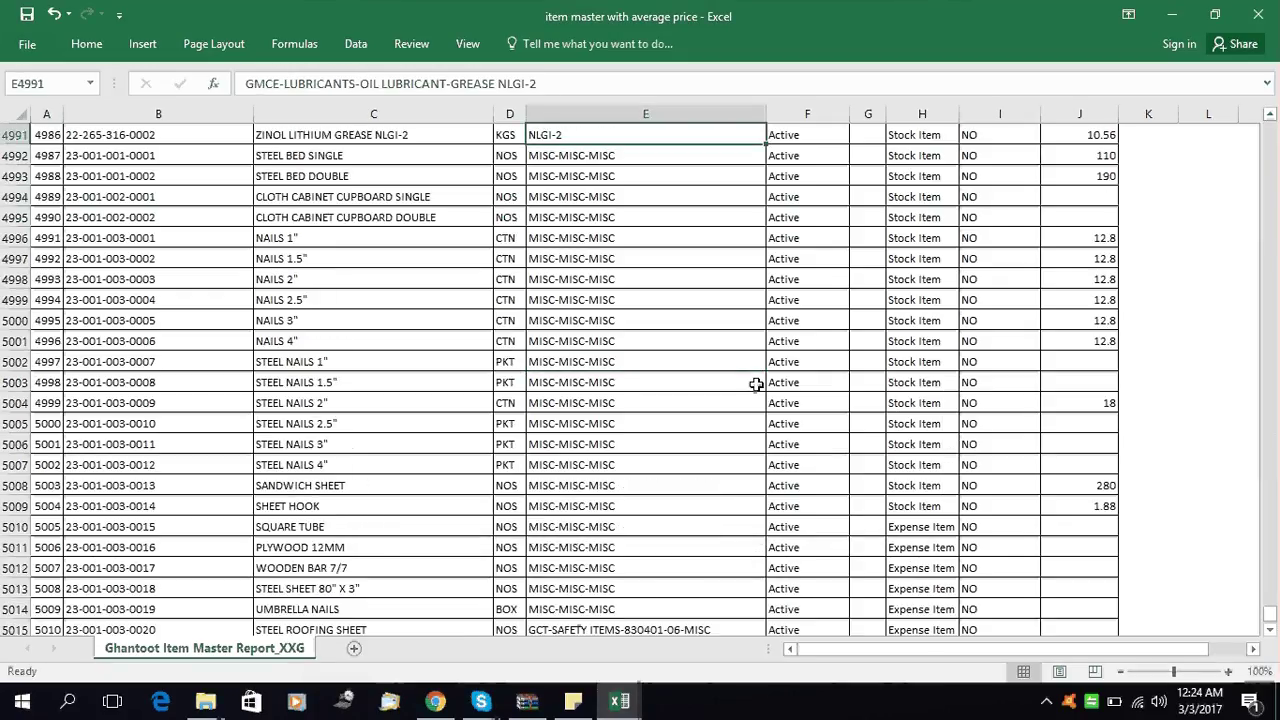
pyautogui.press('Up')
pyautogui.press('Up')
pyautogui.press('Up')
pyautogui.press('Up')
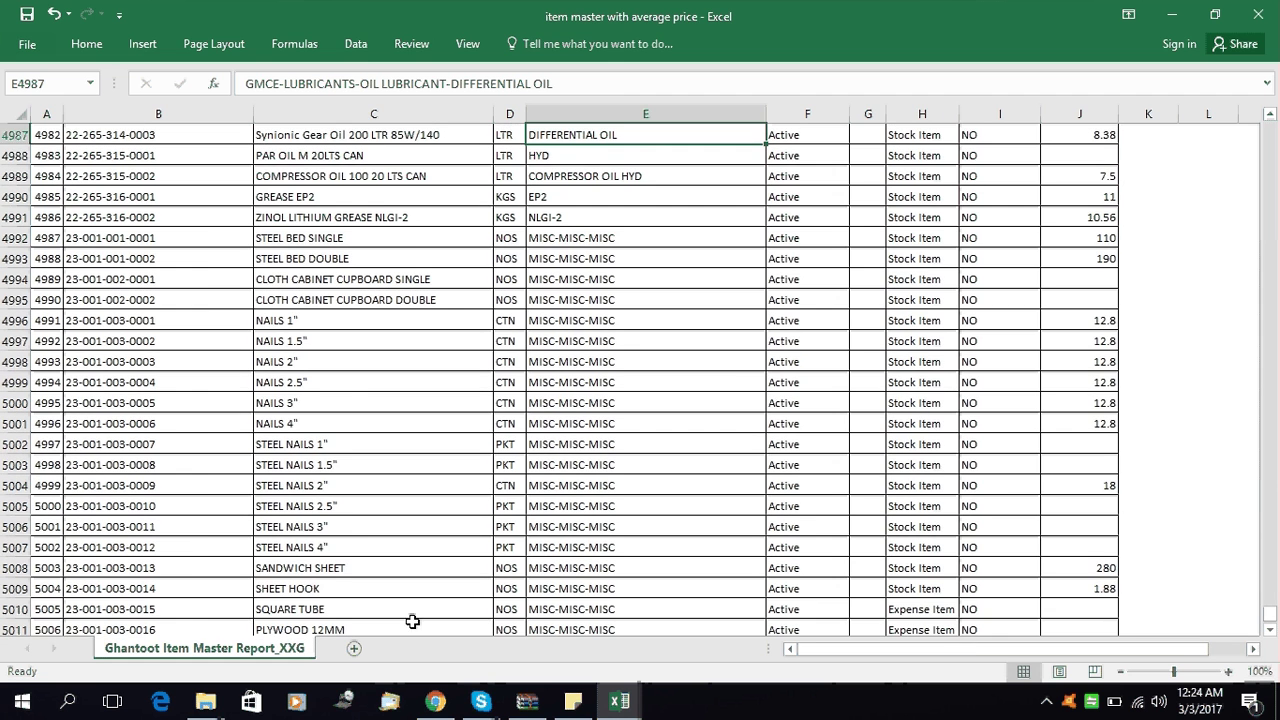
# Return to the Duplicate value workbook and select the On-hand Quantity values from H53 down to check their count
pyautogui.hotkey('ctrl', 'Tab')
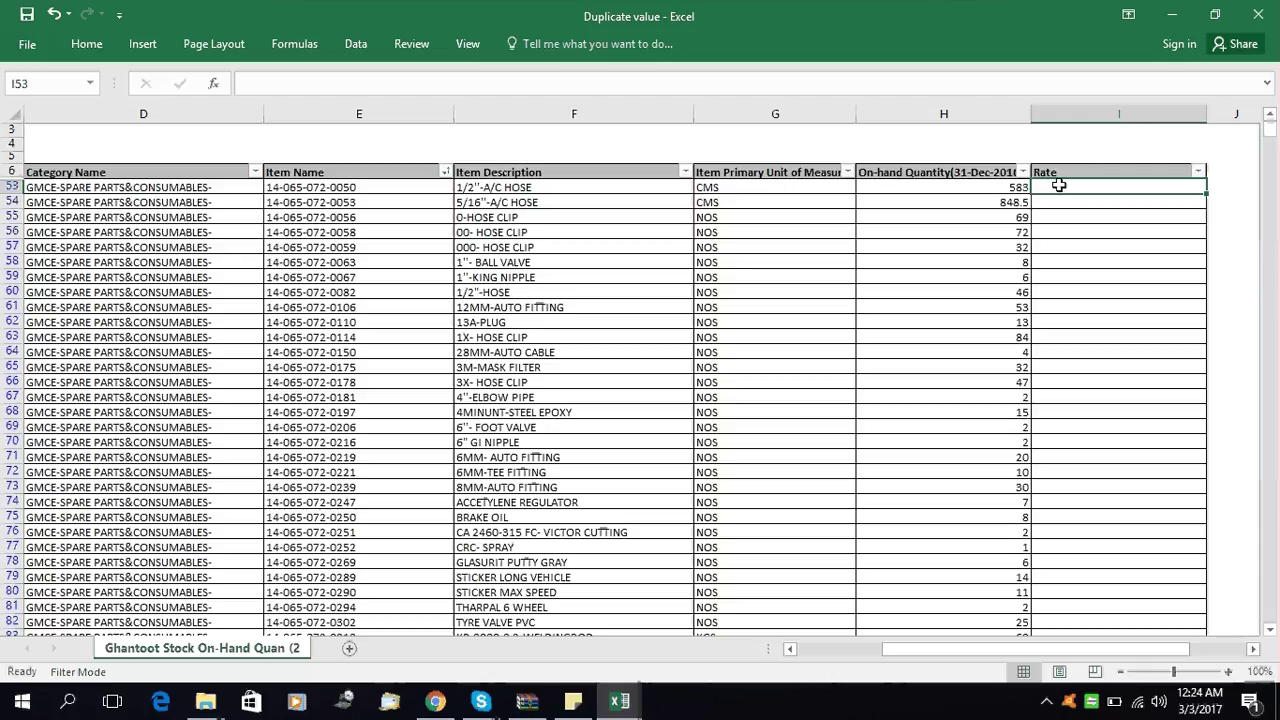
pyautogui.press('Left')
pyautogui.hotkey('ctrl', 'c')
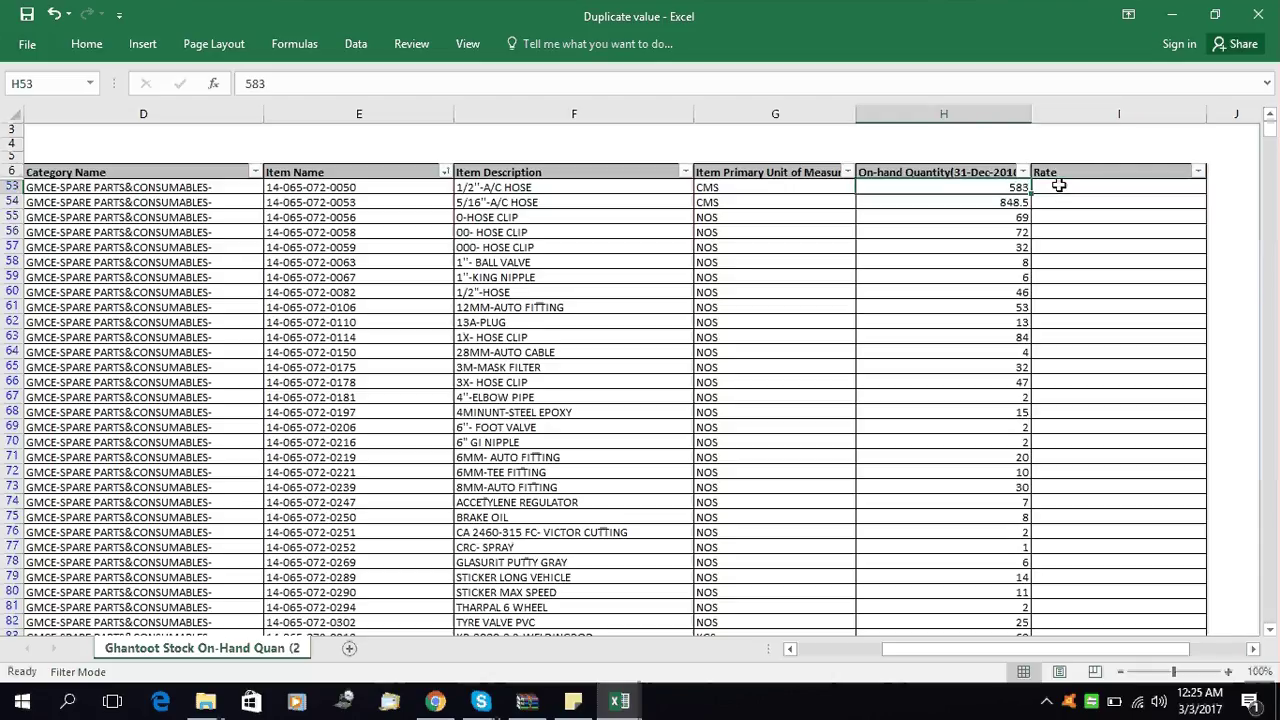
pyautogui.hotkey('ctrl', 'shift', 'Down')
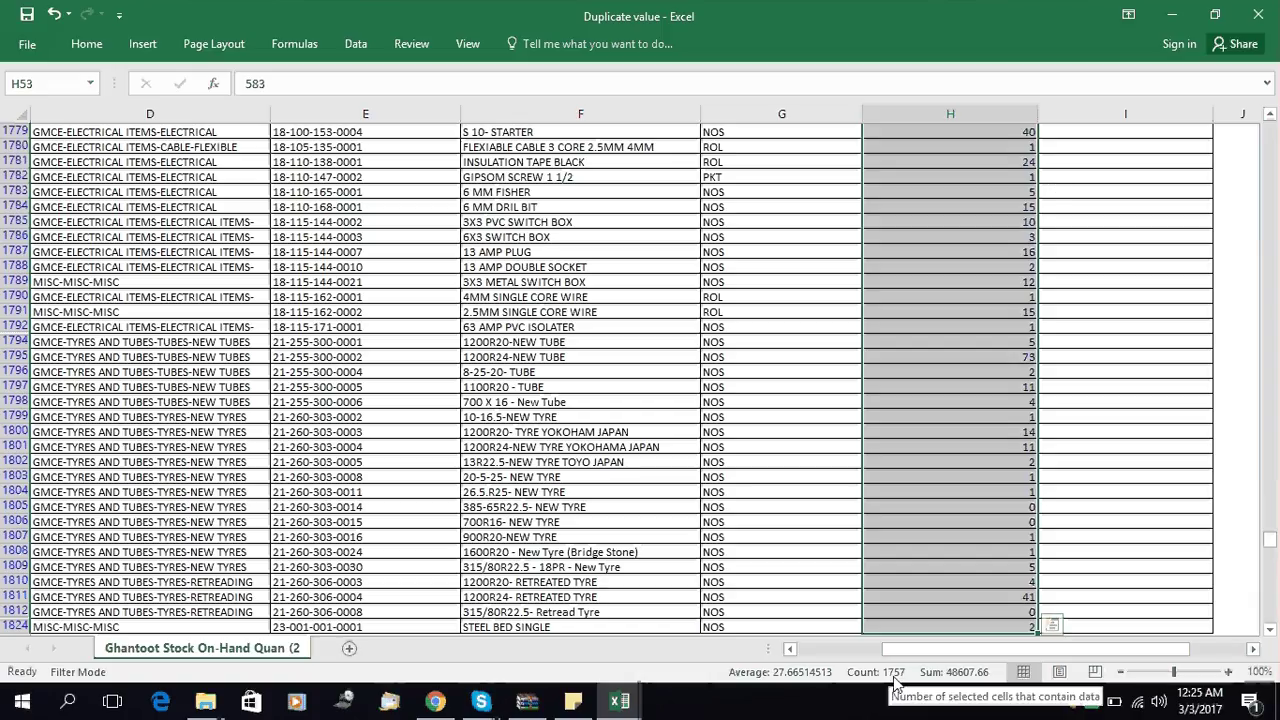
# Begin an IF formula in Rate cell I53 with the condition H53>0
pyautogui.hotkey('ctrl', 'Up')
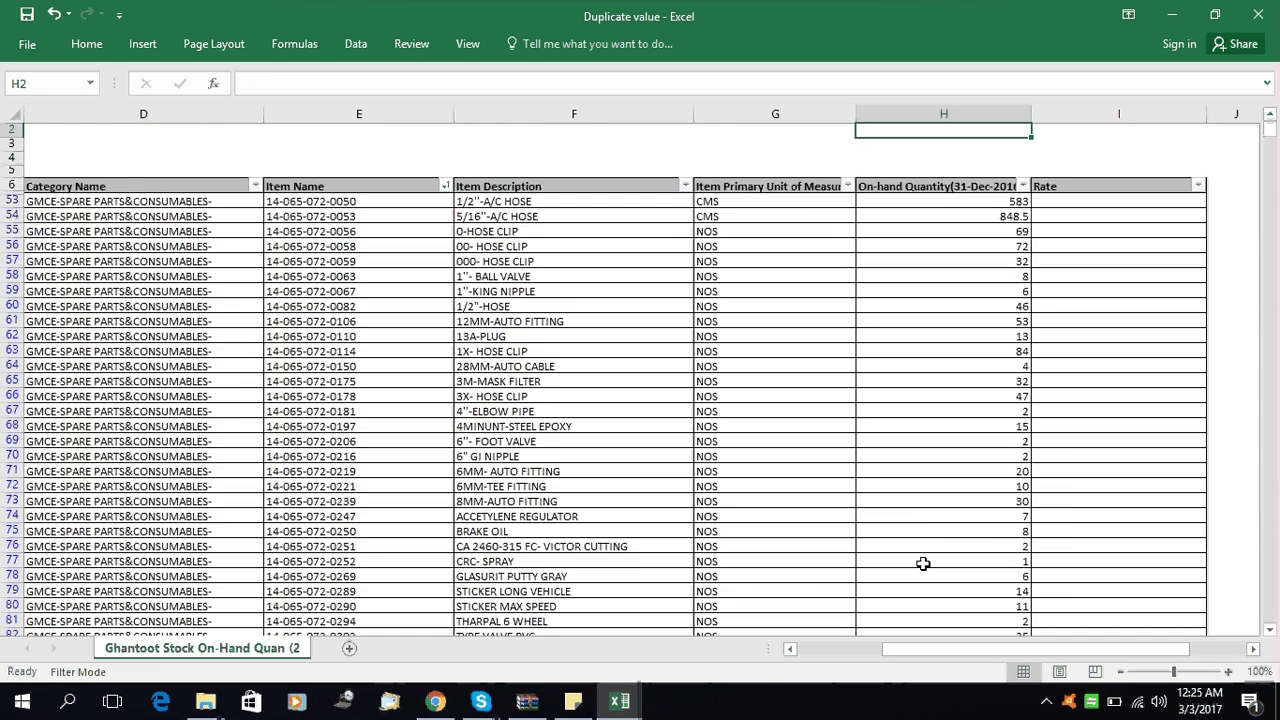
pyautogui.hotkey('ctrl', 'Down')
pyautogui.press('Right')
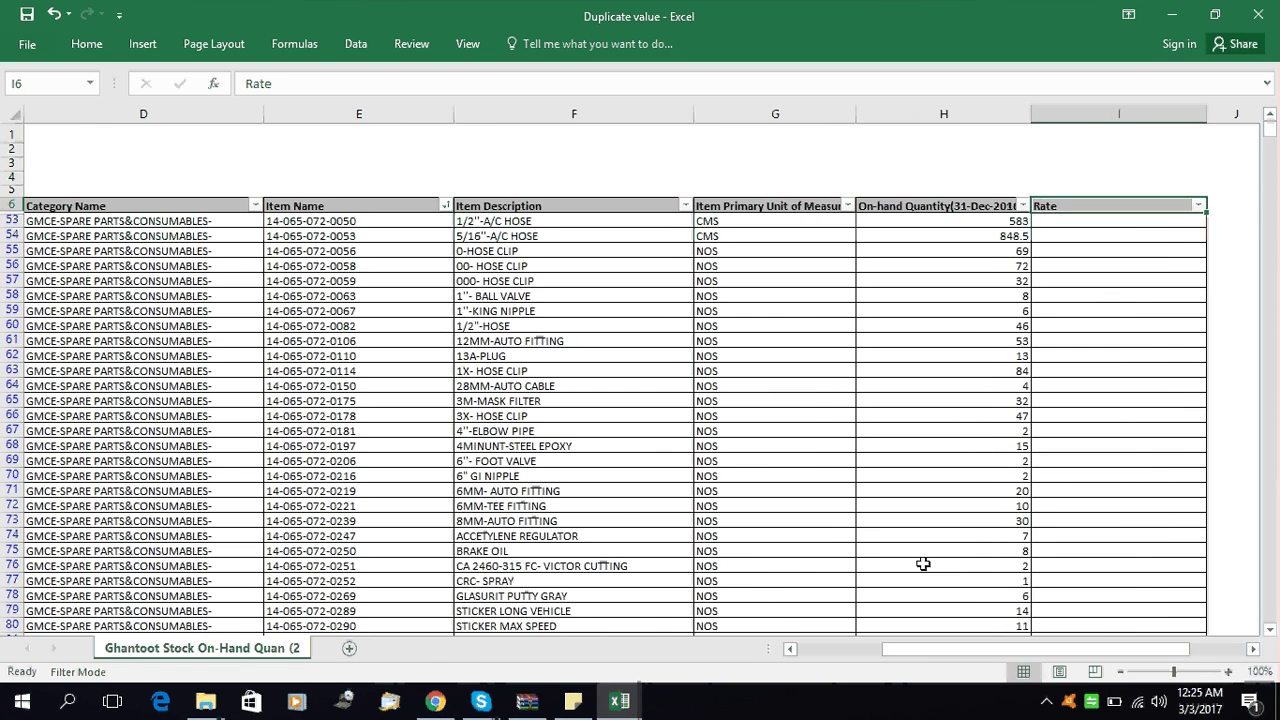
pyautogui.press('Left')
pyautogui.press('Down')
pyautogui.press('Right')
pyautogui.press('Left')
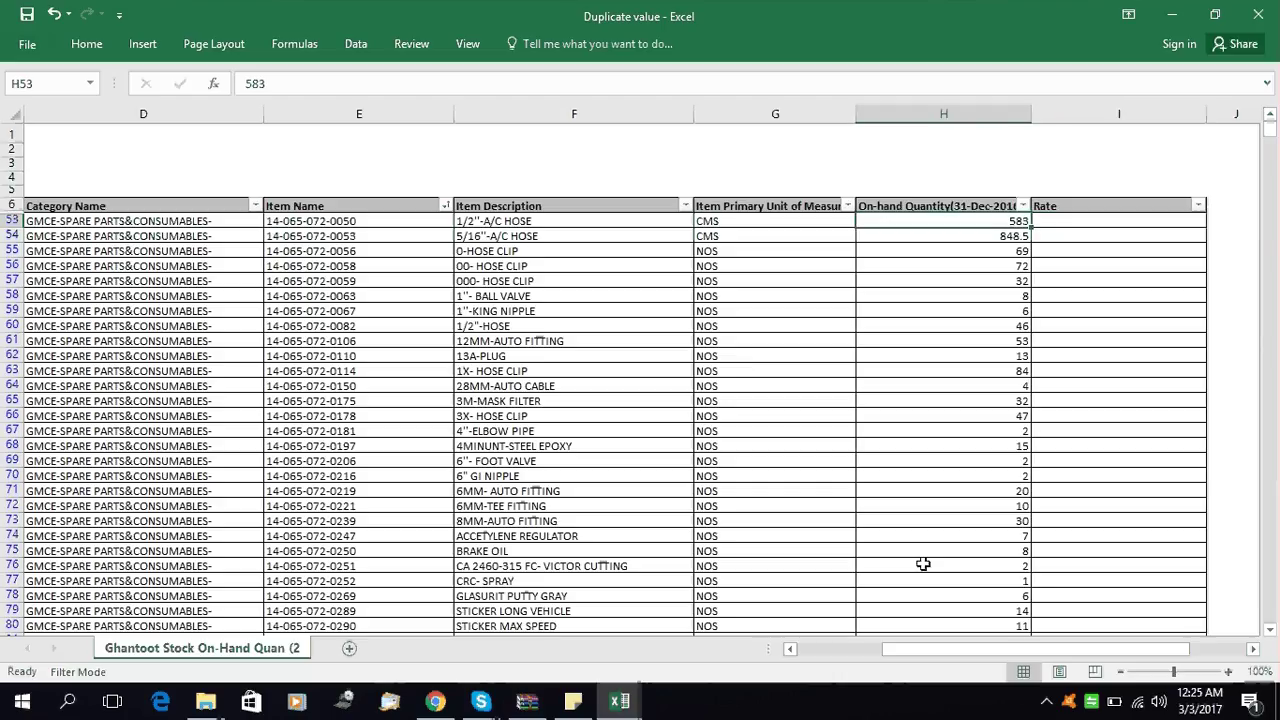
pyautogui.press('Right')
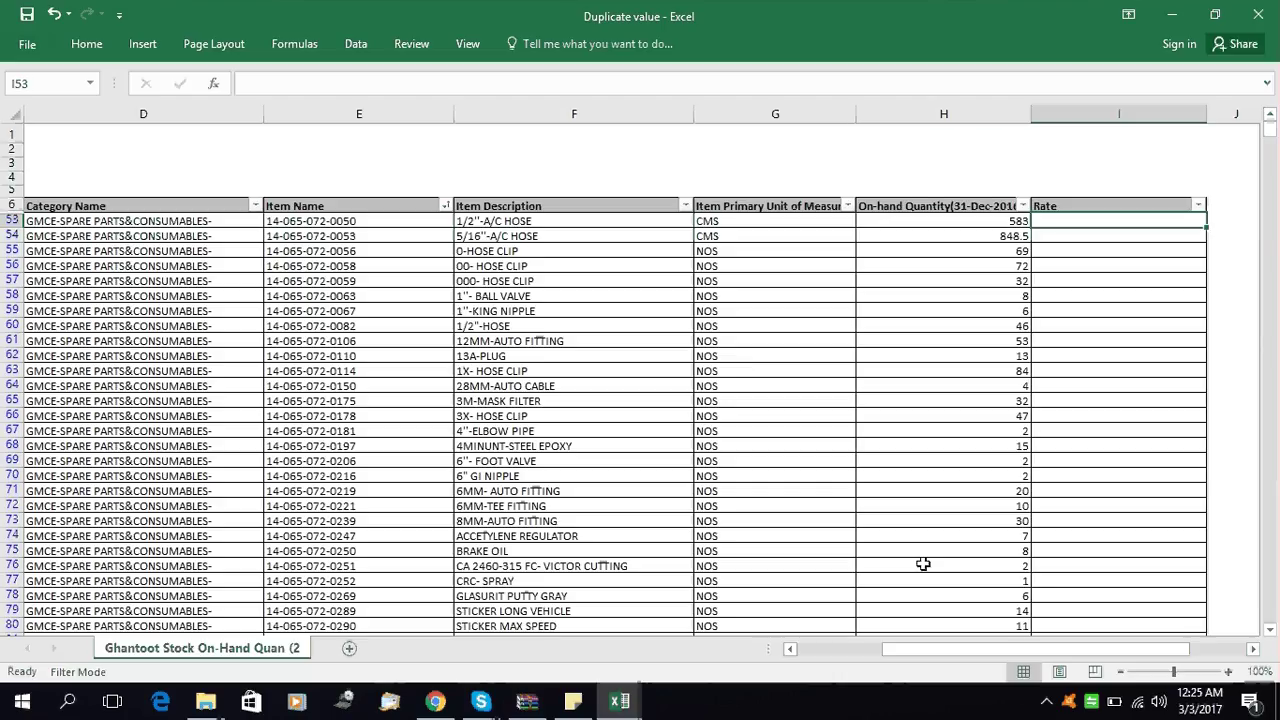
pyautogui.press('Left')
pyautogui.press('Right')
pyautogui.write('=')
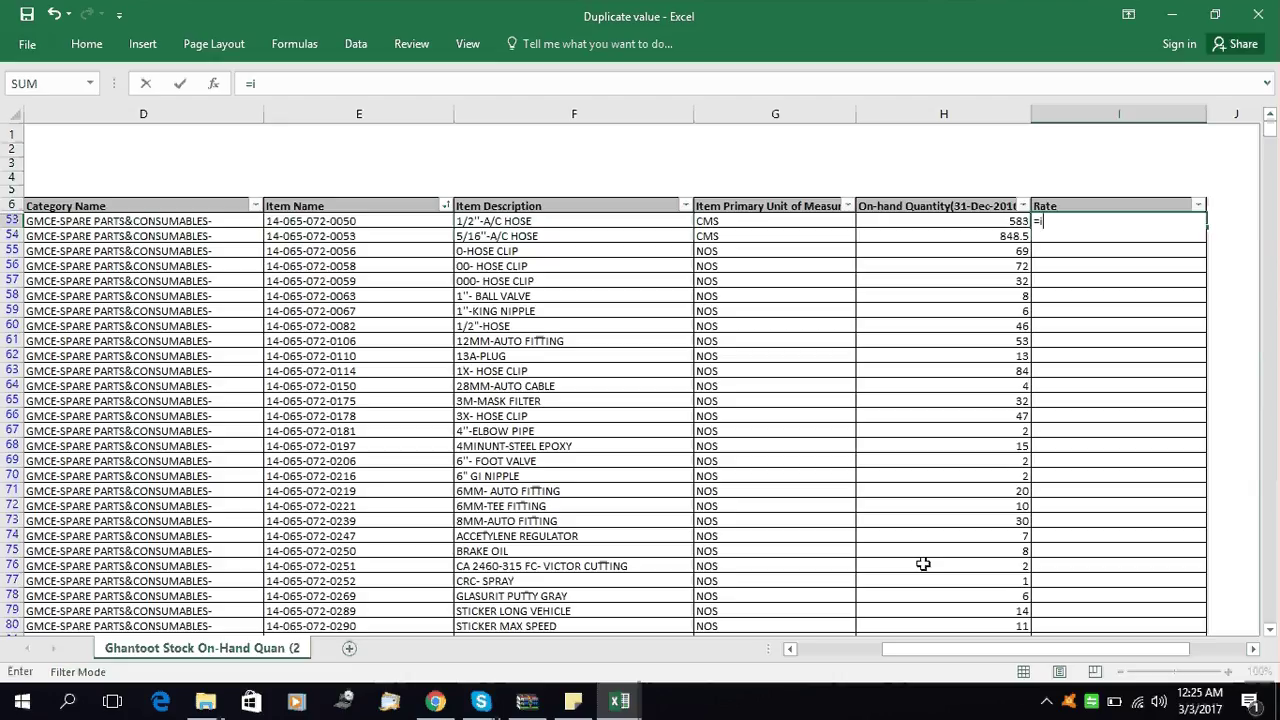
pyautogui.write('if')
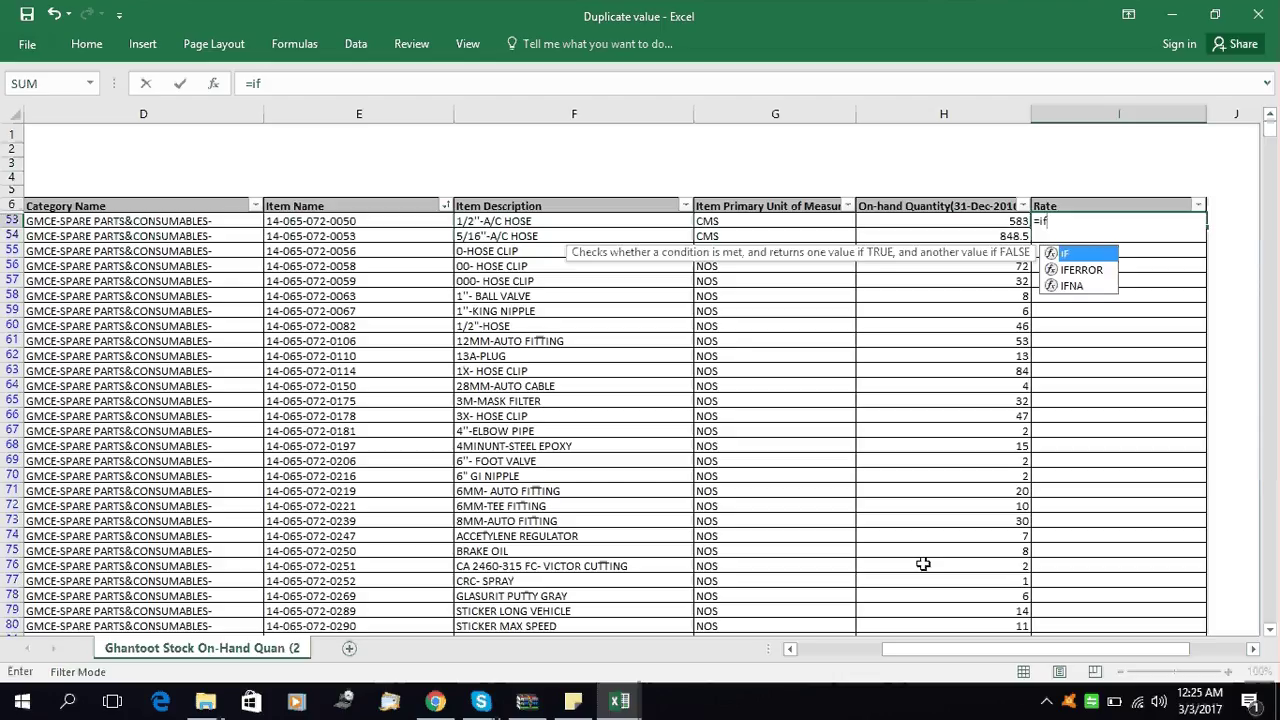
pyautogui.press('Tab')
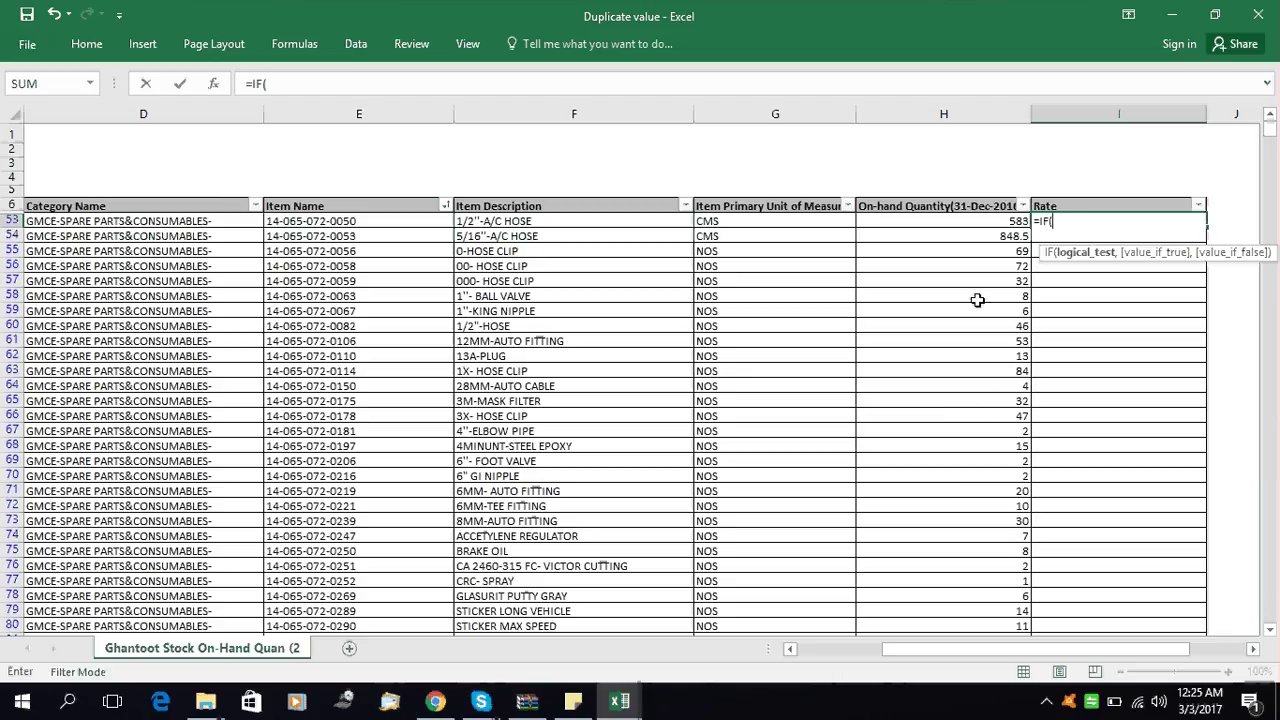
pyautogui.click(991, 221)
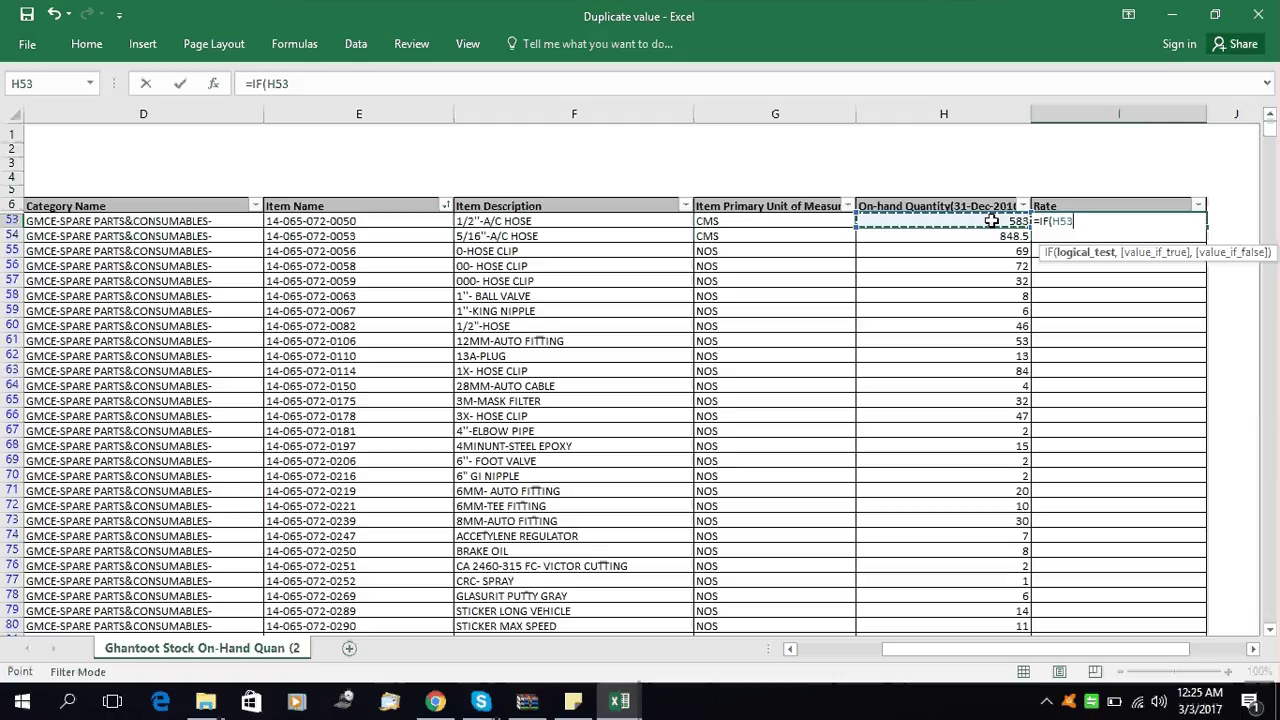
pyautogui.write('>')
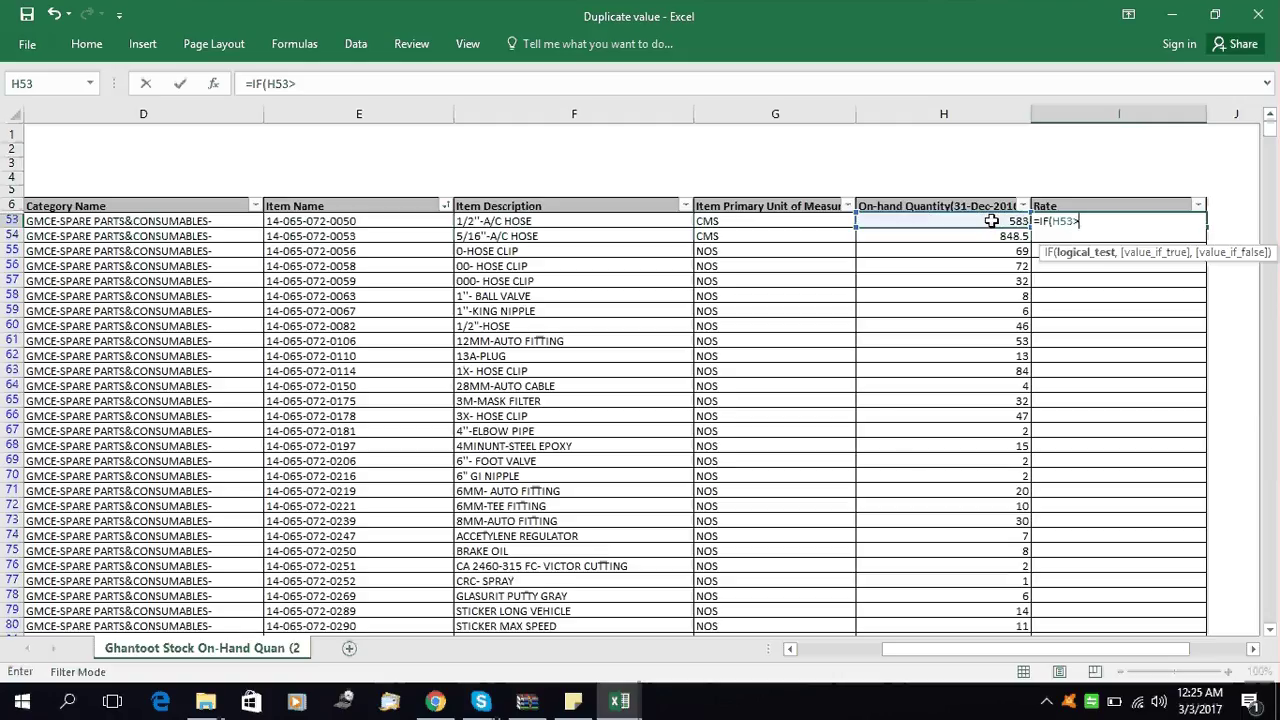
pyautogui.write('0')
pyautogui.write('v')
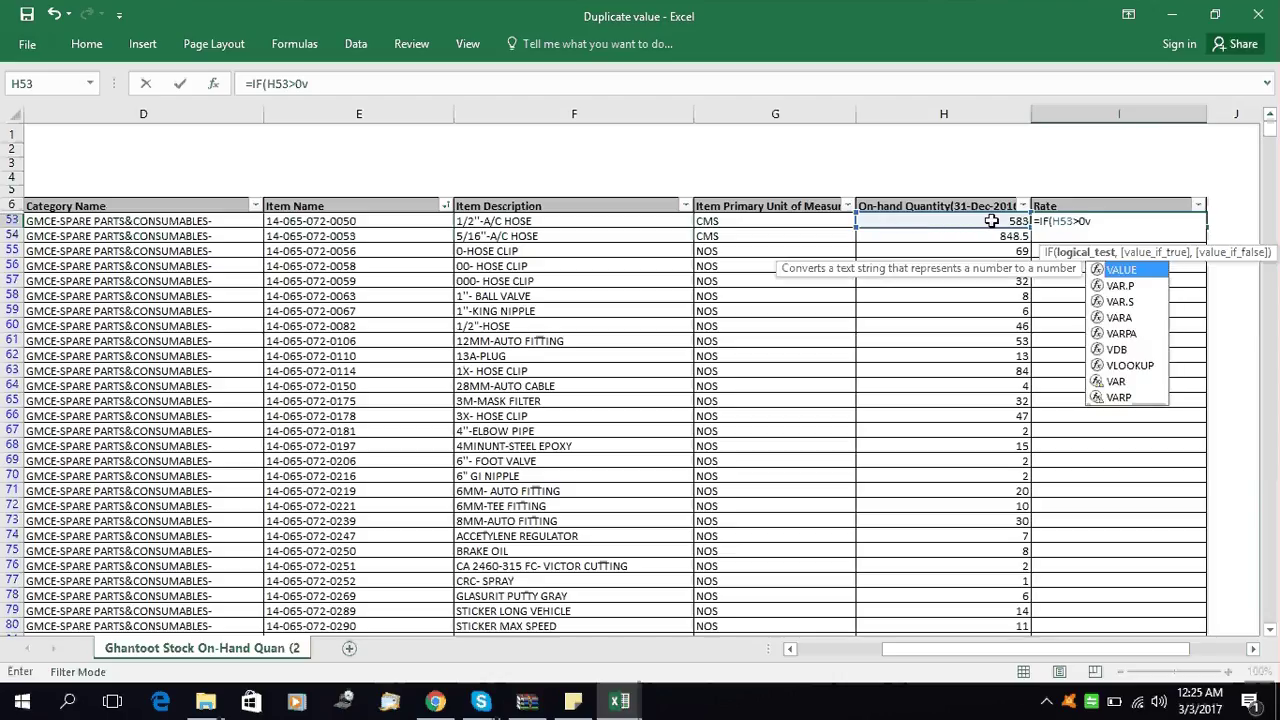
pyautogui.press('BackSpace')
pyautogui.write(',')
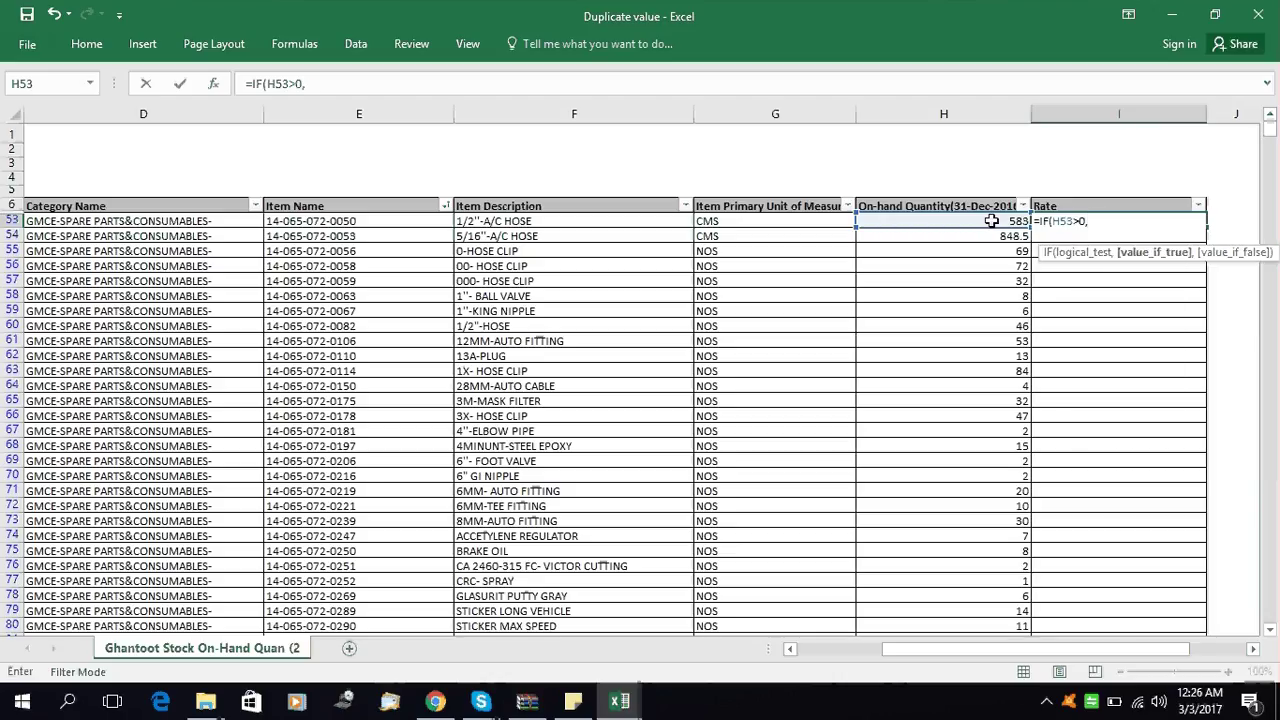
# Nest a VLOOKUP as the IF formula's value if true, with item name cell E53 as the lookup value
pyautogui.write('vl')
pyautogui.press('Tab')
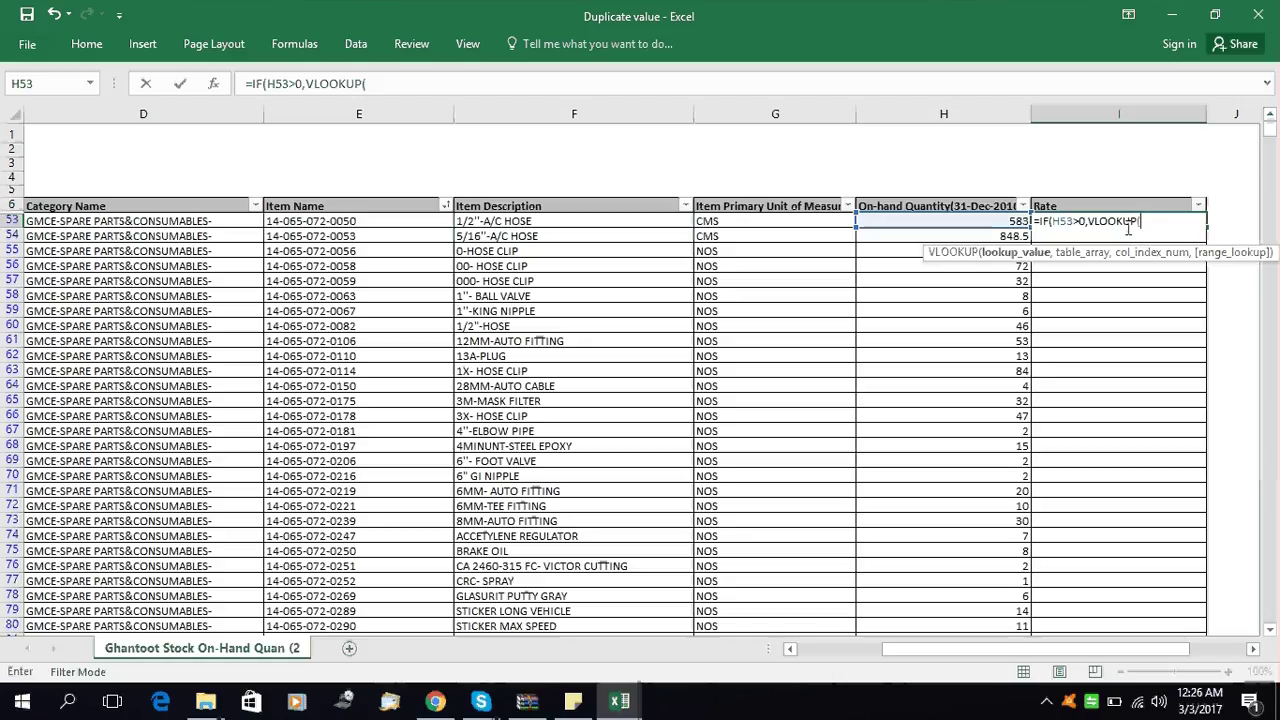
pyautogui.click(800, 219)
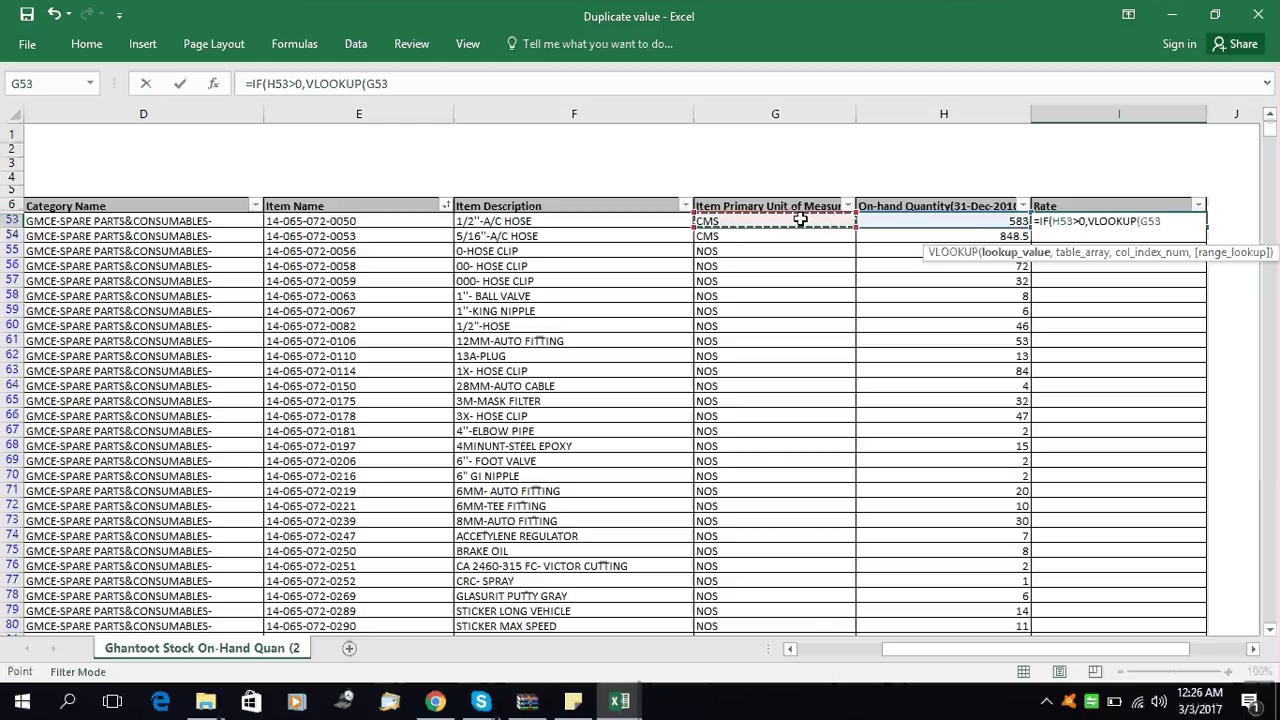
pyautogui.press('Left')
pyautogui.press('Left')
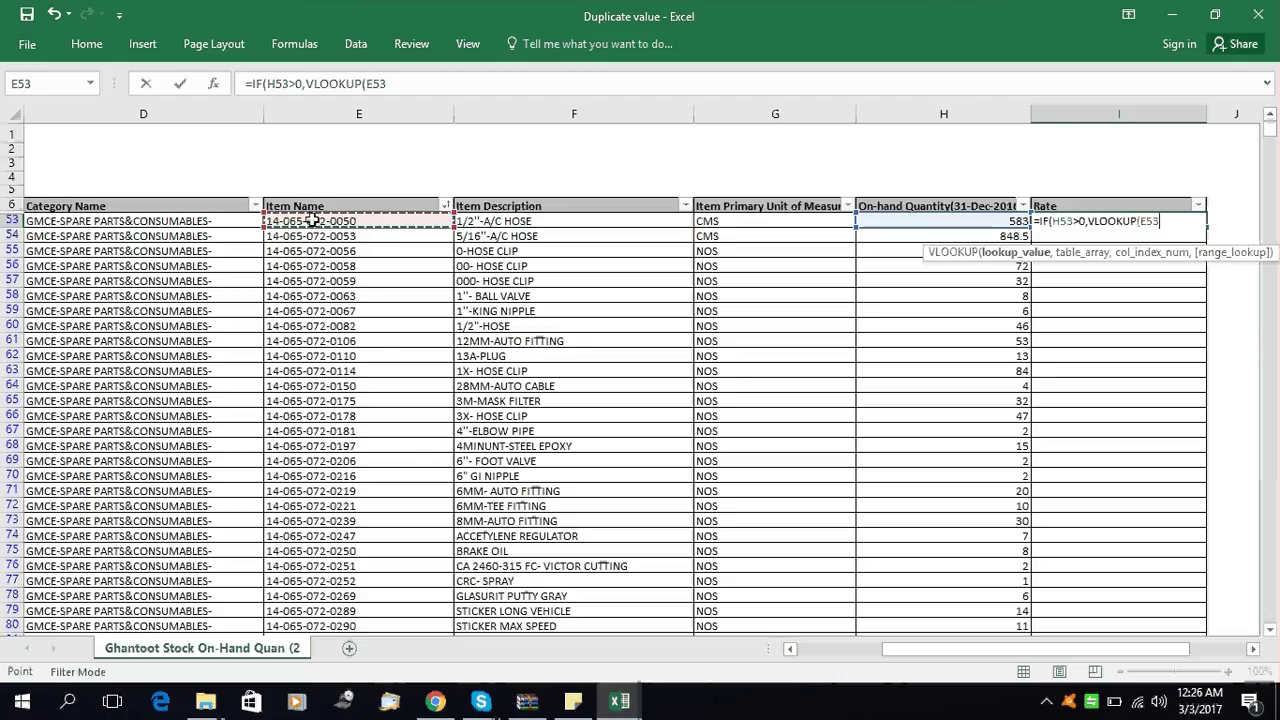
pyautogui.write(',')
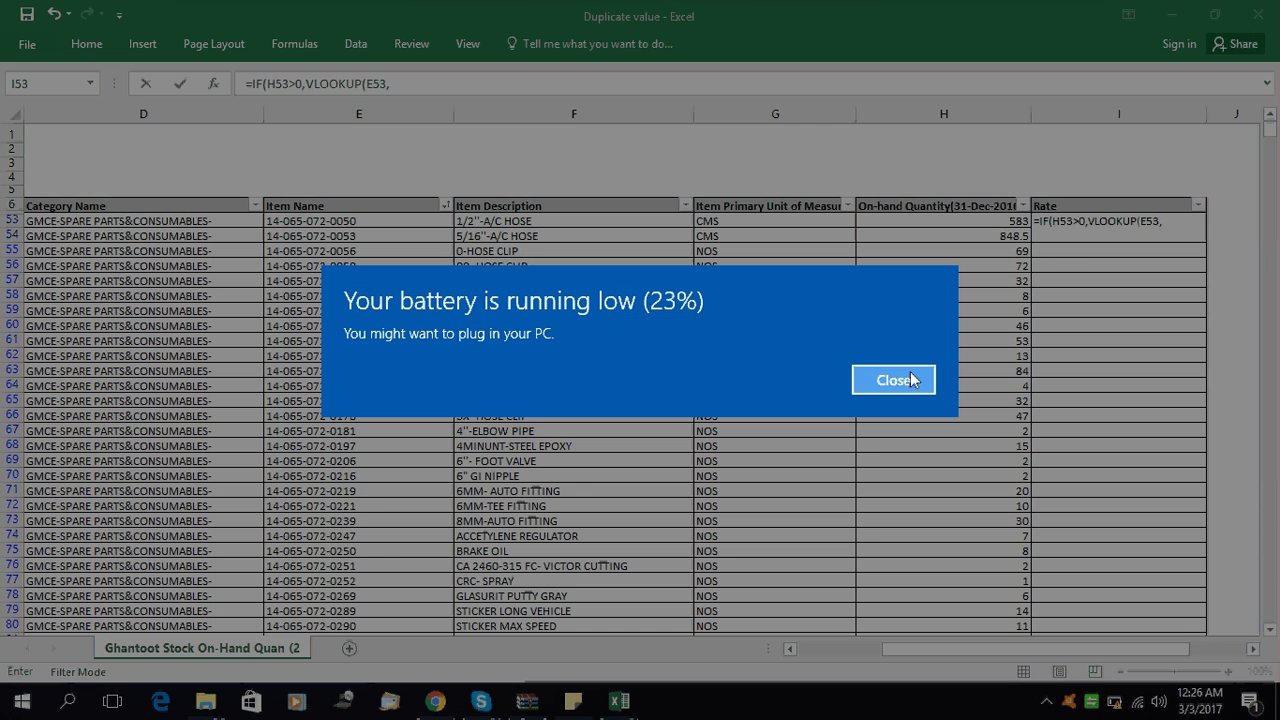
# Dismiss the low-battery notice and switch to the "item master with average price" workbook to supply the VLOOKUP table array
pyautogui.click(910, 381)
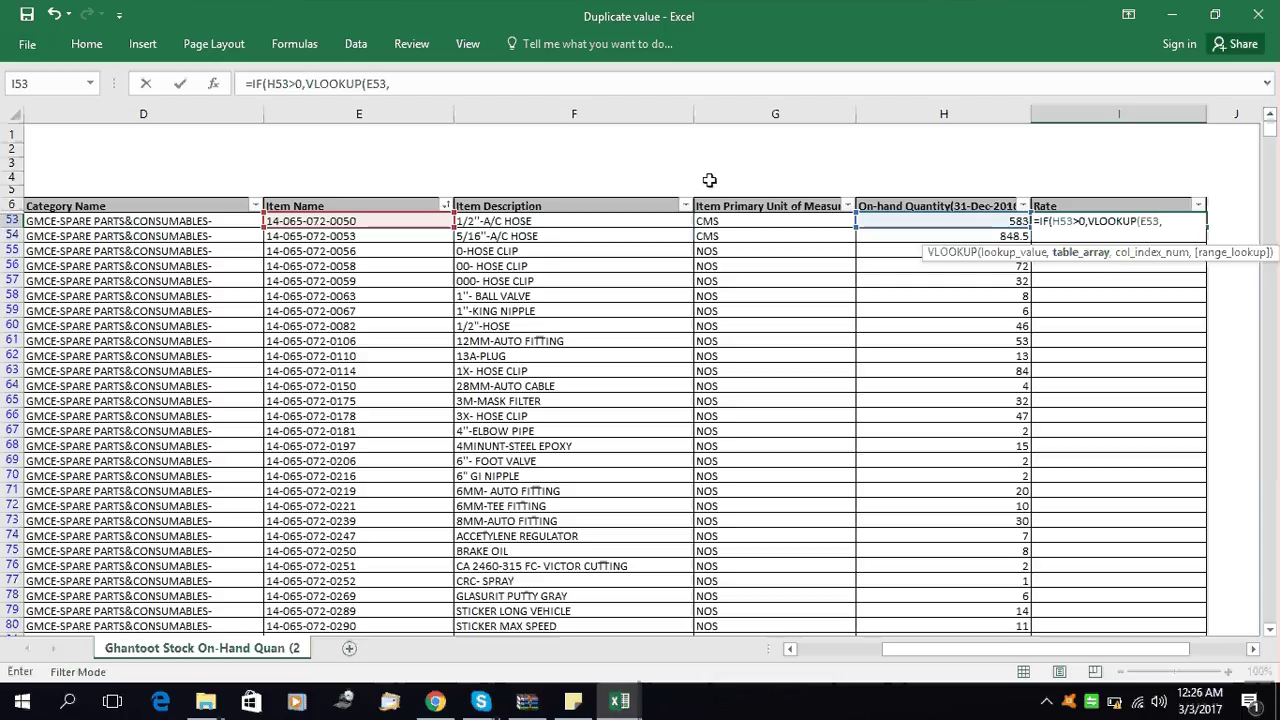
pyautogui.click(320, 228)
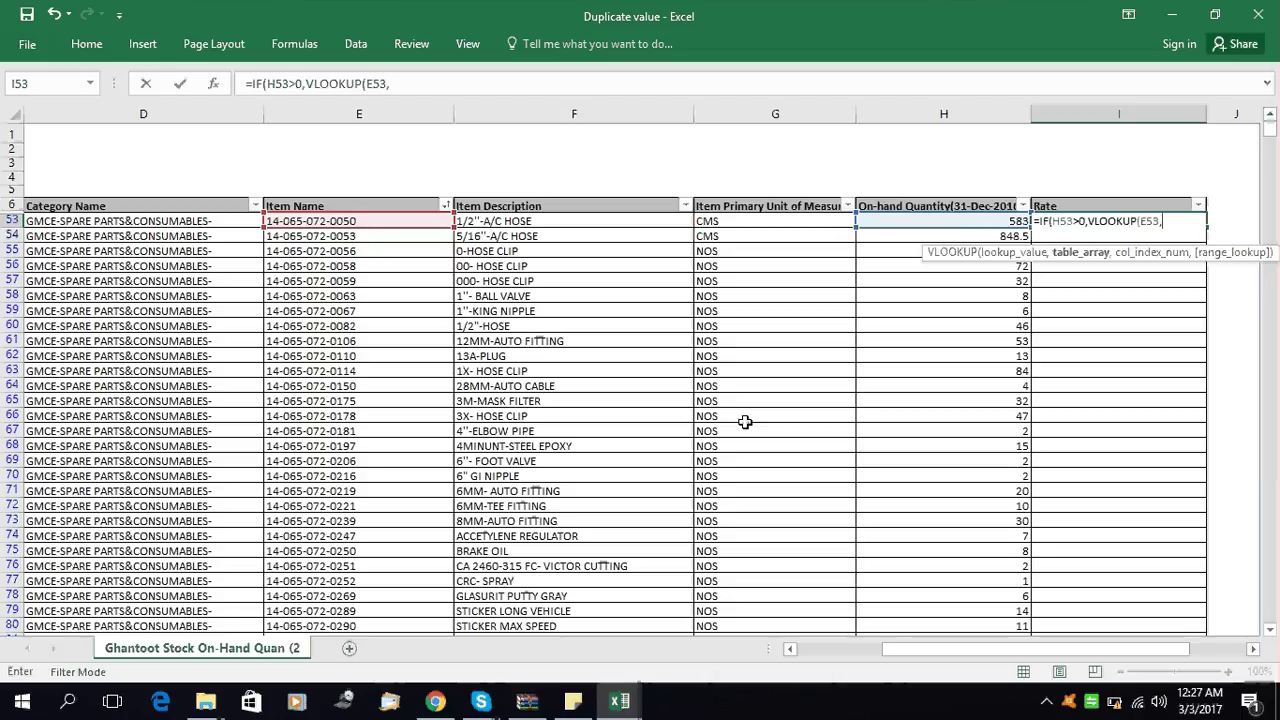
pyautogui.click(633, 703)
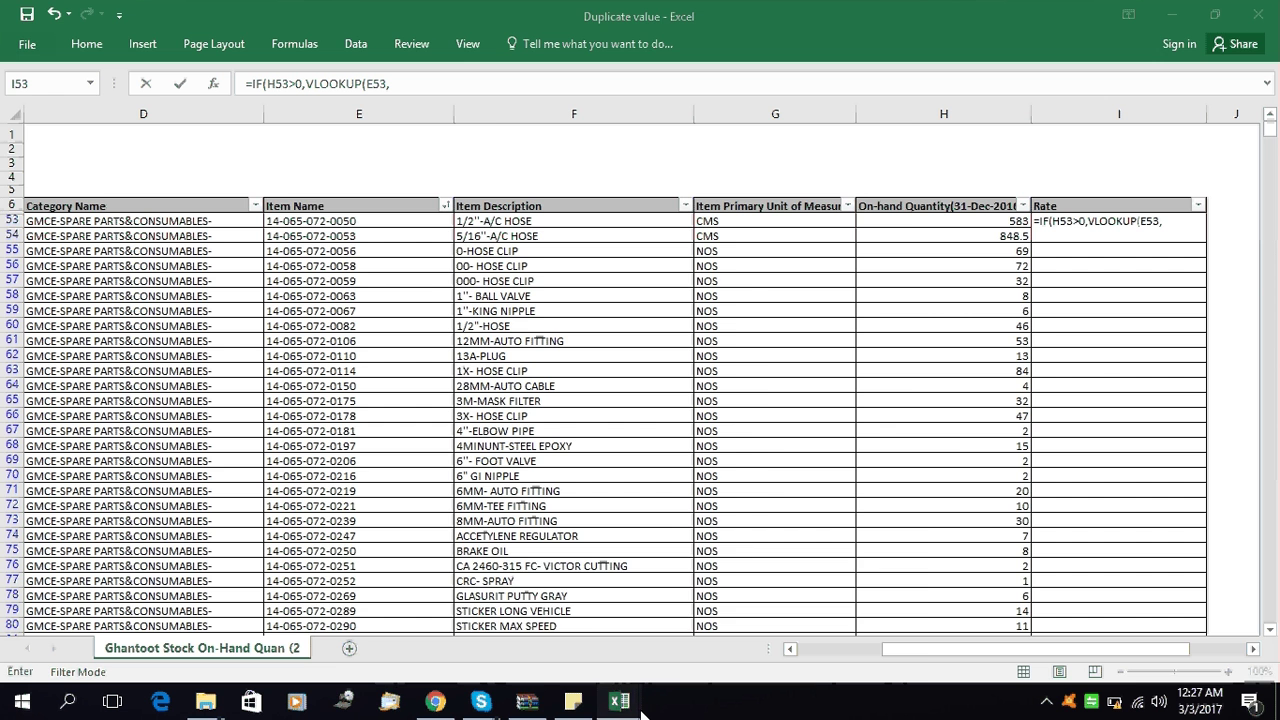
pyautogui.moveTo(645, 705)
pyautogui.click(806, 646)
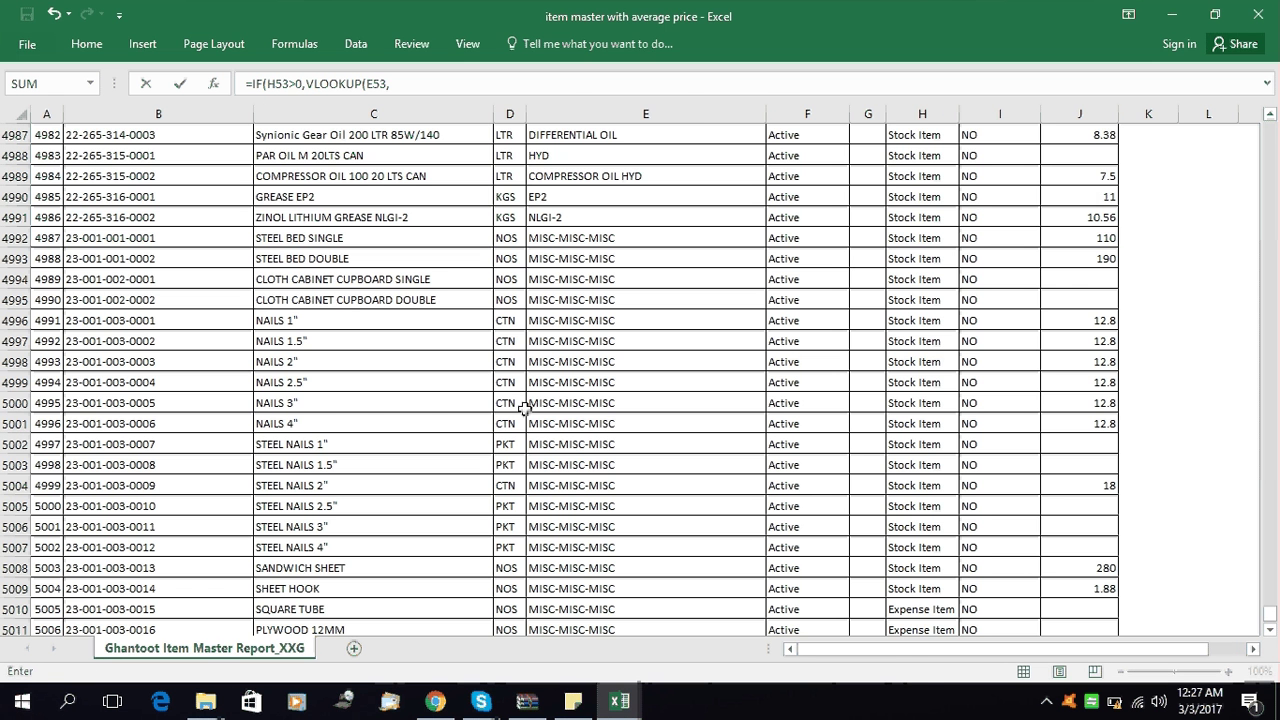
# Point the VLOOKUP table array at the Item Code header, cell B5, of the item master report
pyautogui.click(251, 306)
pyautogui.press('Up')
pyautogui.press('Up')
pyautogui.press('Up')
pyautogui.press('Up')
pyautogui.press('Up')
pyautogui.press('Up')
pyautogui.press('Up')
pyautogui.press('Up')
pyautogui.press('Up')
pyautogui.press('Up')
pyautogui.press('Up')
pyautogui.press('Up')
pyautogui.press('Up')
pyautogui.press('Up')
pyautogui.press('Up')
pyautogui.press('Up')
pyautogui.press('Up')
pyautogui.press('Up')
pyautogui.press('Up')
pyautogui.press('Up')
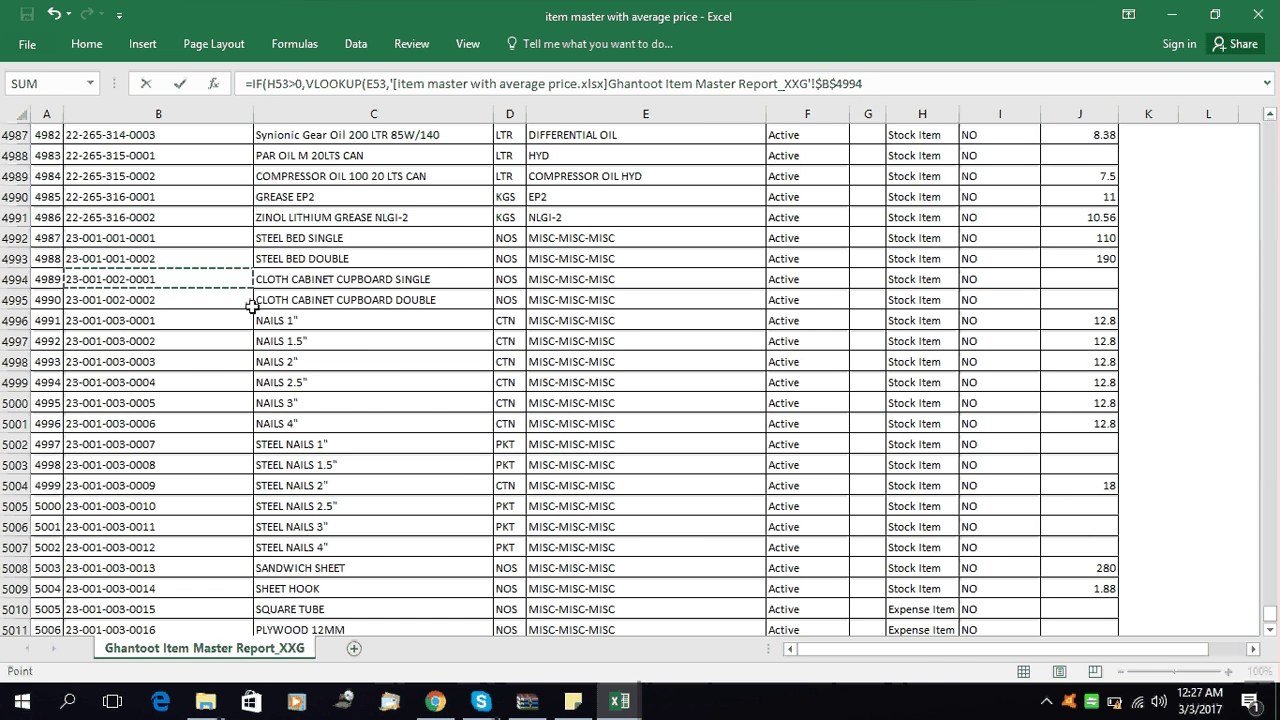
pyautogui.press('Up')
pyautogui.press('Up')
pyautogui.press('Up')
pyautogui.press('Up')
pyautogui.press('Up')
pyautogui.press('Up')
pyautogui.press('Up')
pyautogui.press('Up')
pyautogui.press('Up')
pyautogui.press('Up')
pyautogui.press('Up')
pyautogui.press('Up')
pyautogui.press('Up')
pyautogui.press('Up')
pyautogui.press('Up')
pyautogui.press('Up')
pyautogui.press('Up')
pyautogui.press('Up')
pyautogui.press('Up')
pyautogui.press('Up')
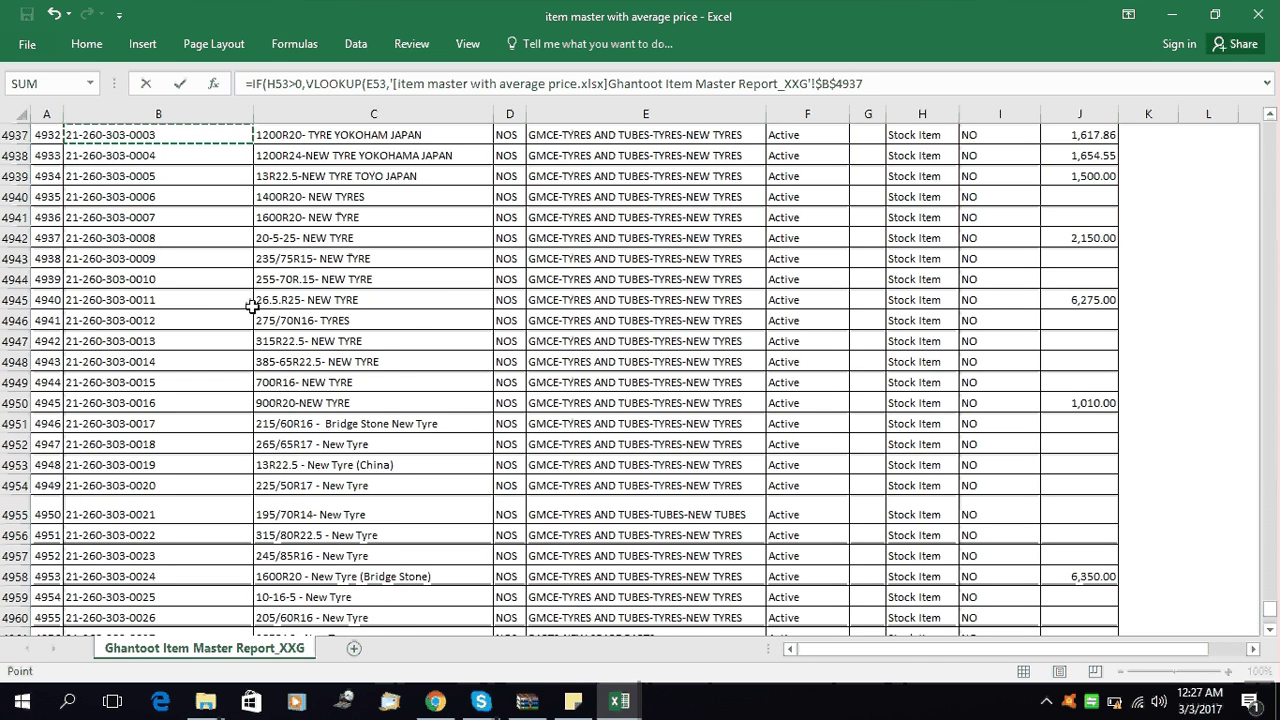
pyautogui.hotkey('ctrl', 'Up')
pyautogui.press('Left')
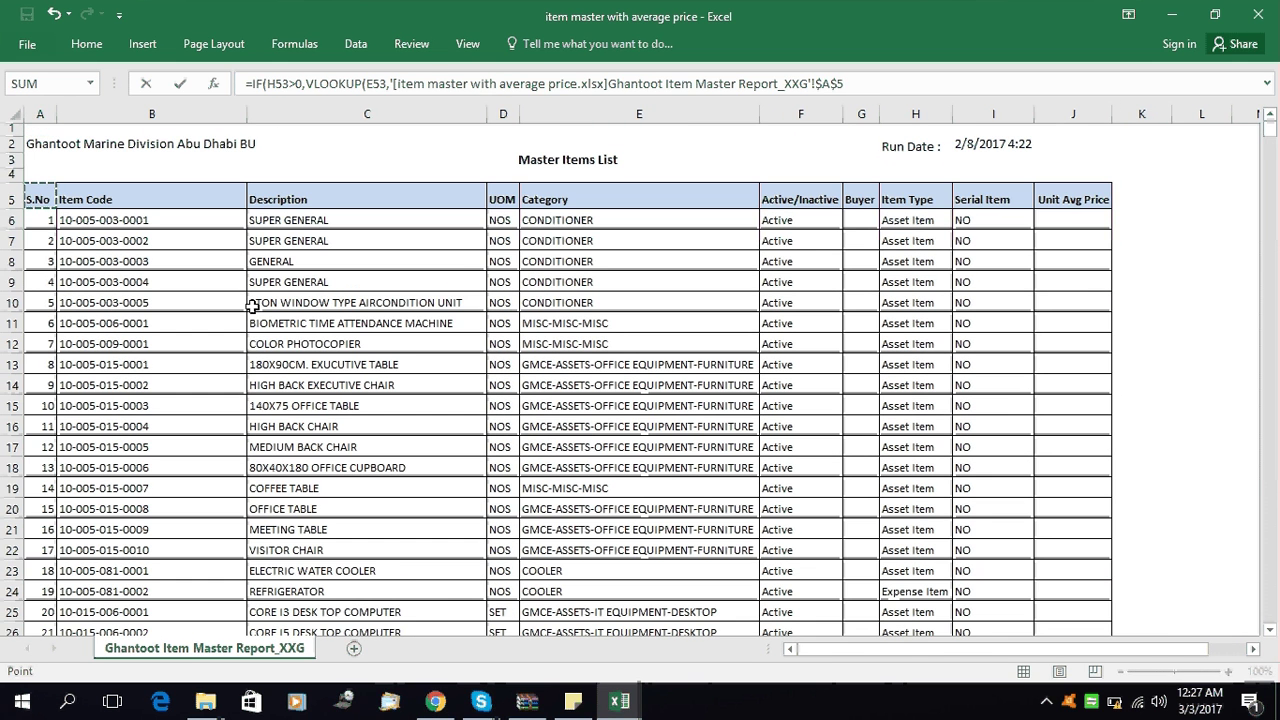
pyautogui.press('Right')
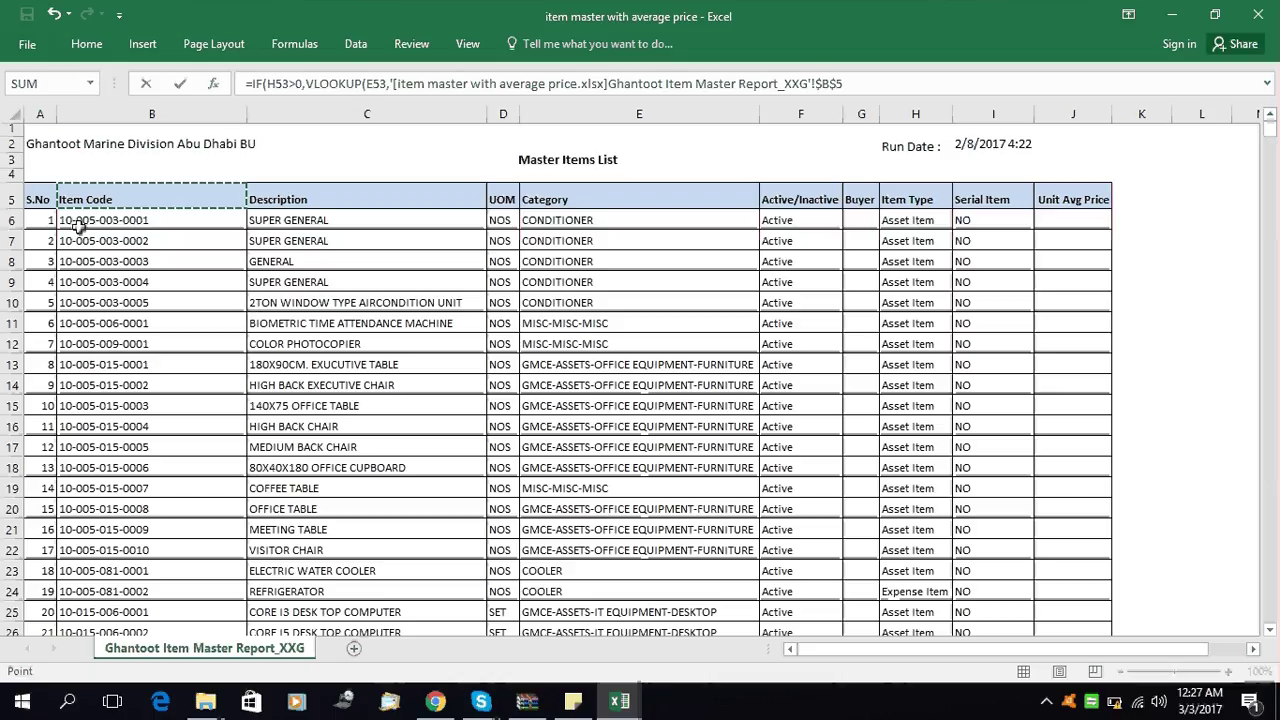
pyautogui.click(44, 202)
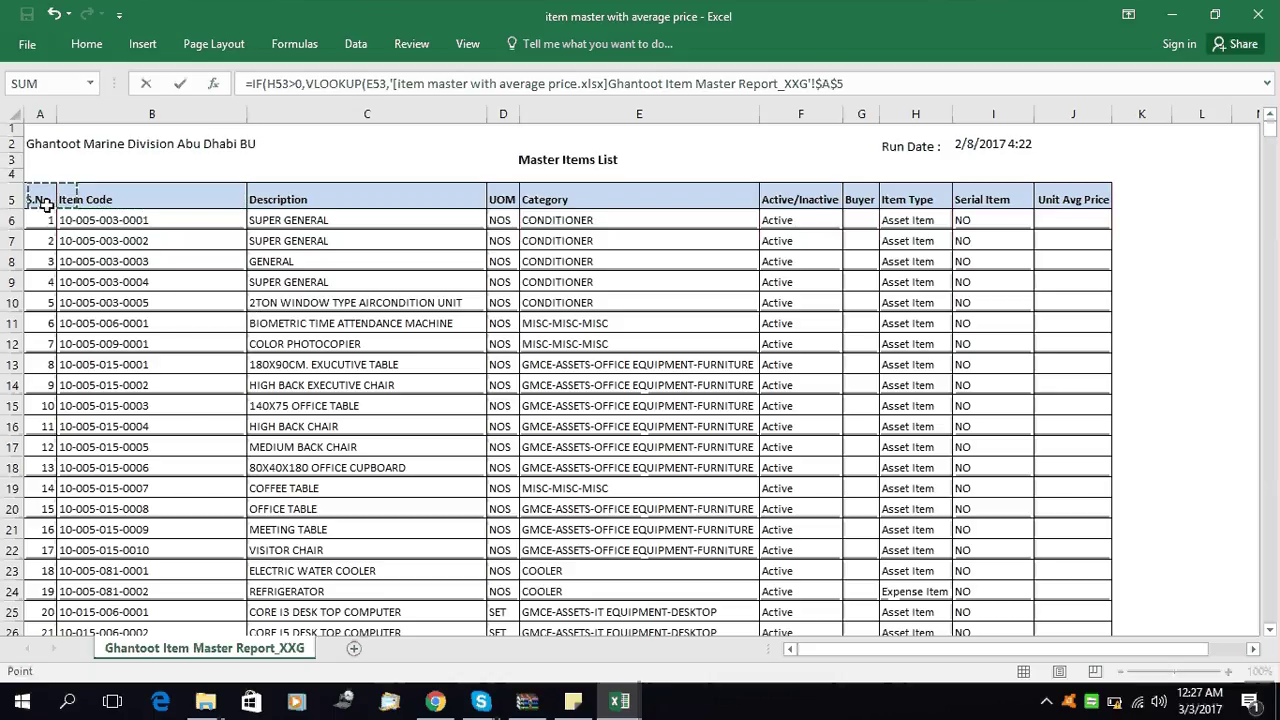
pyautogui.click(99, 217)
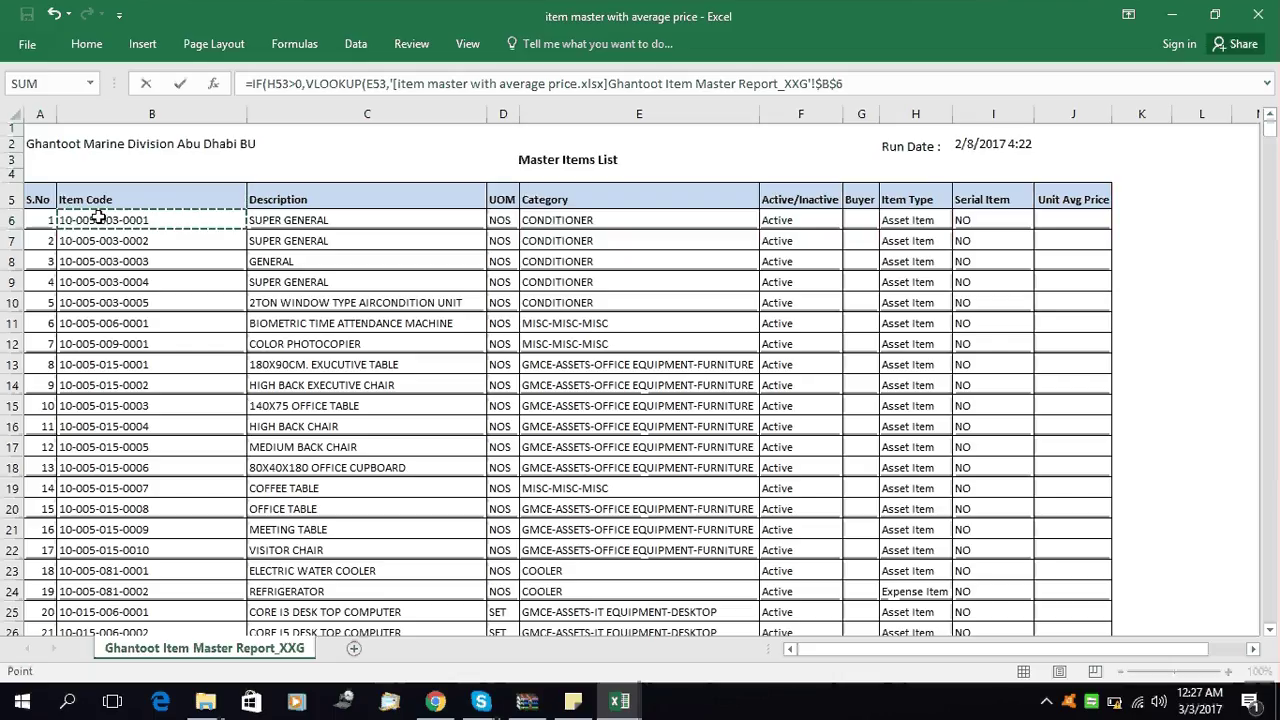
pyautogui.press('Up')
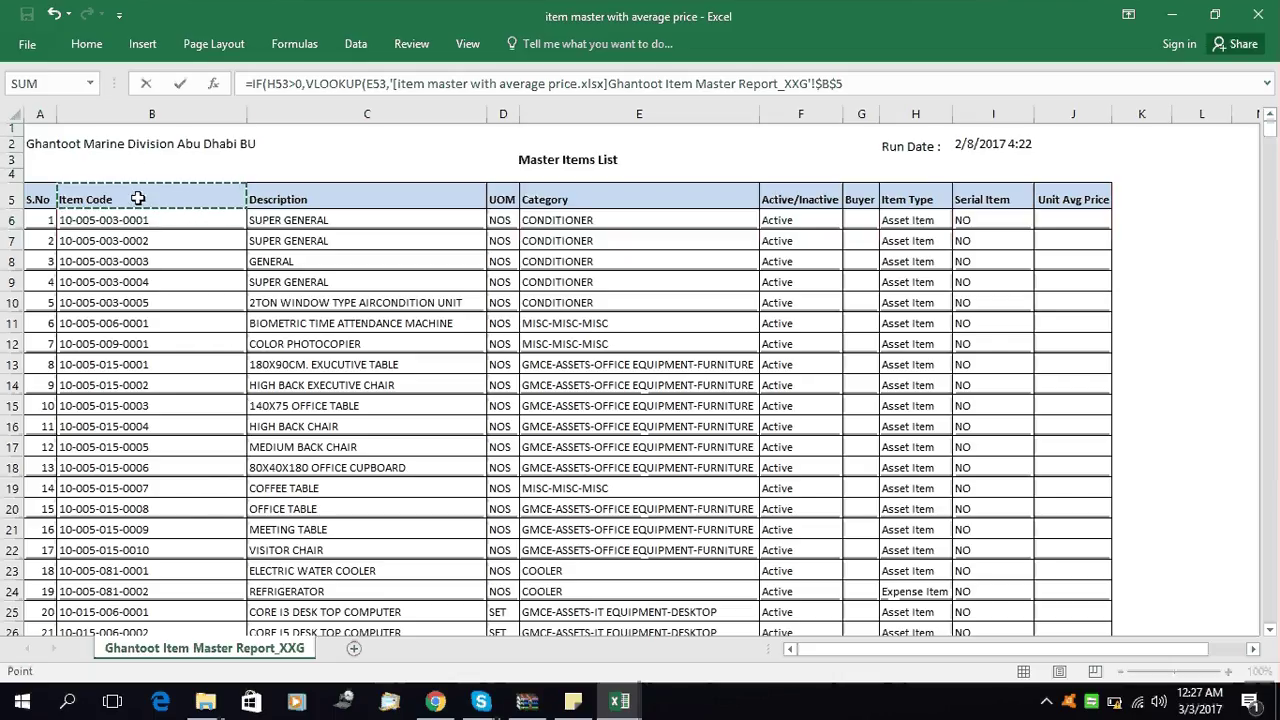
# Examine the item master's header row from Item Code across toward the price column
pyautogui.hotkey('shift', 'Right')
pyautogui.hotkey('shift', 'Right')
pyautogui.hotkey('shift', 'Right')
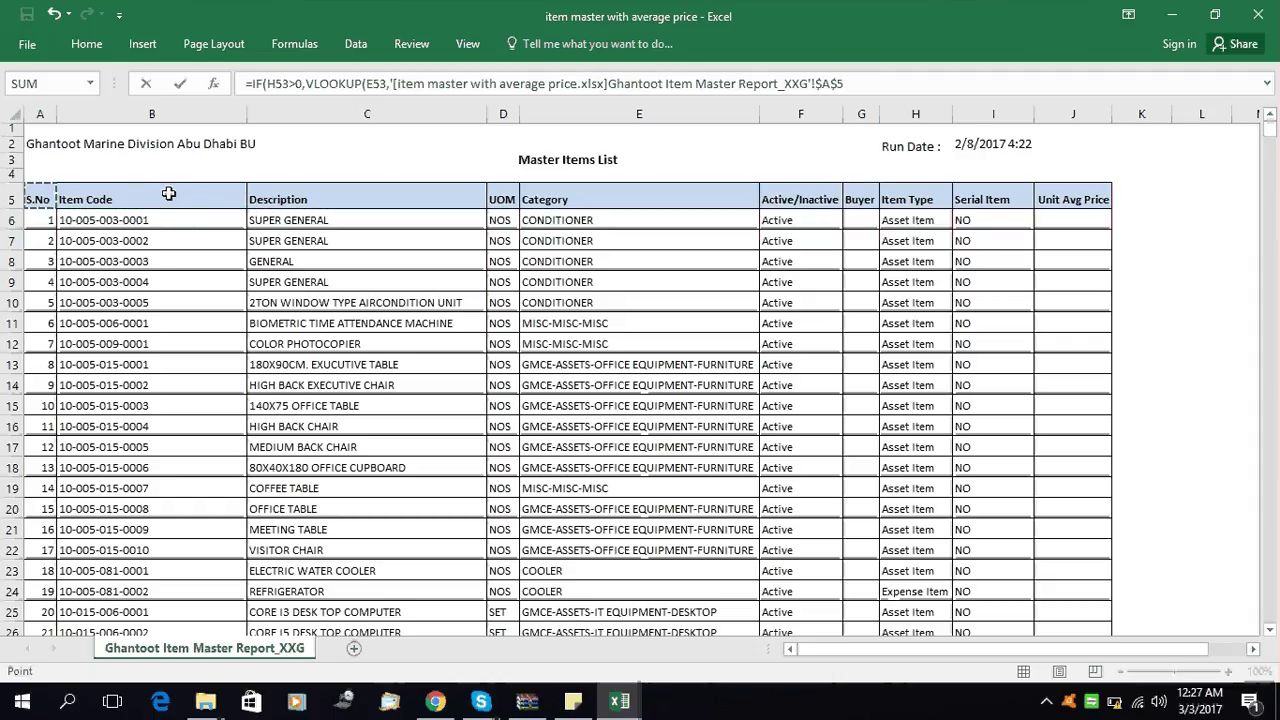
pyautogui.click(169, 193)
pyautogui.press('Right')
pyautogui.press('Right')
pyautogui.press('Right')
pyautogui.press('Right')
pyautogui.press('Right')
pyautogui.press('Right')
pyautogui.press('Right')
pyautogui.press('Right')
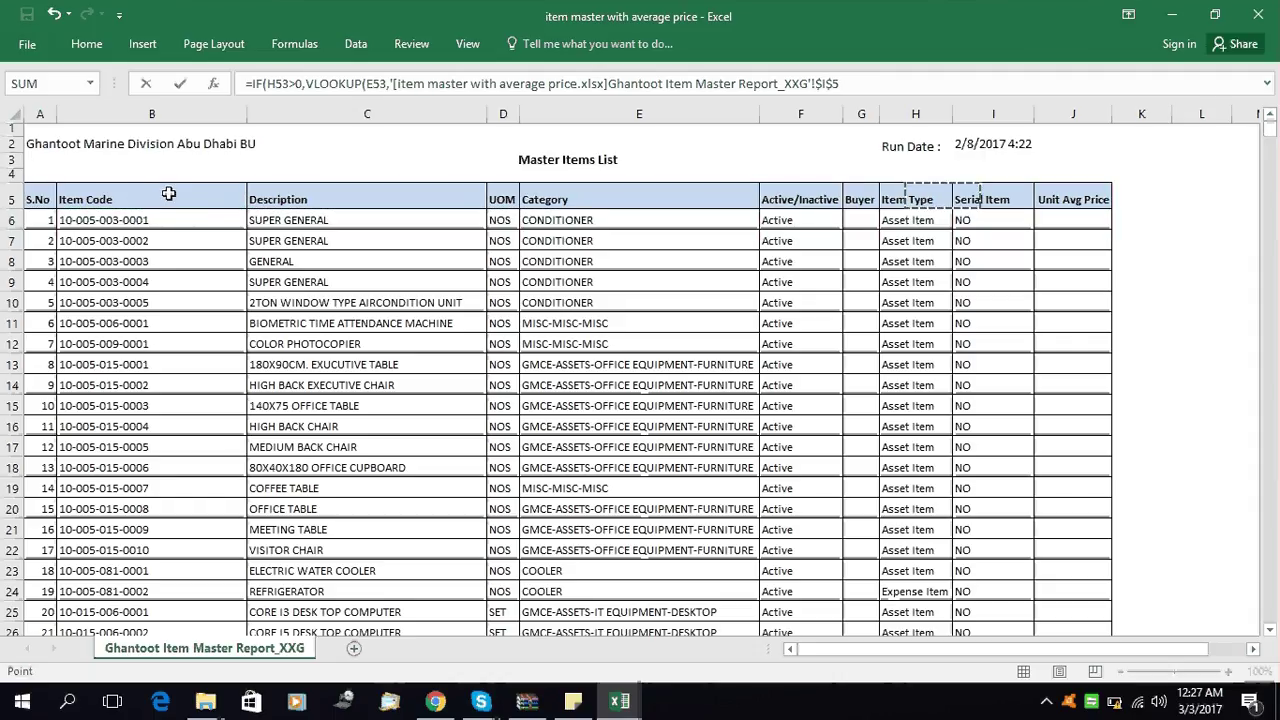
pyautogui.press('Left')
pyautogui.press('Left')
pyautogui.press('Left')
pyautogui.press('Left')
pyautogui.press('Left')
pyautogui.press('Left')
pyautogui.press('Left')
pyautogui.press('Left')
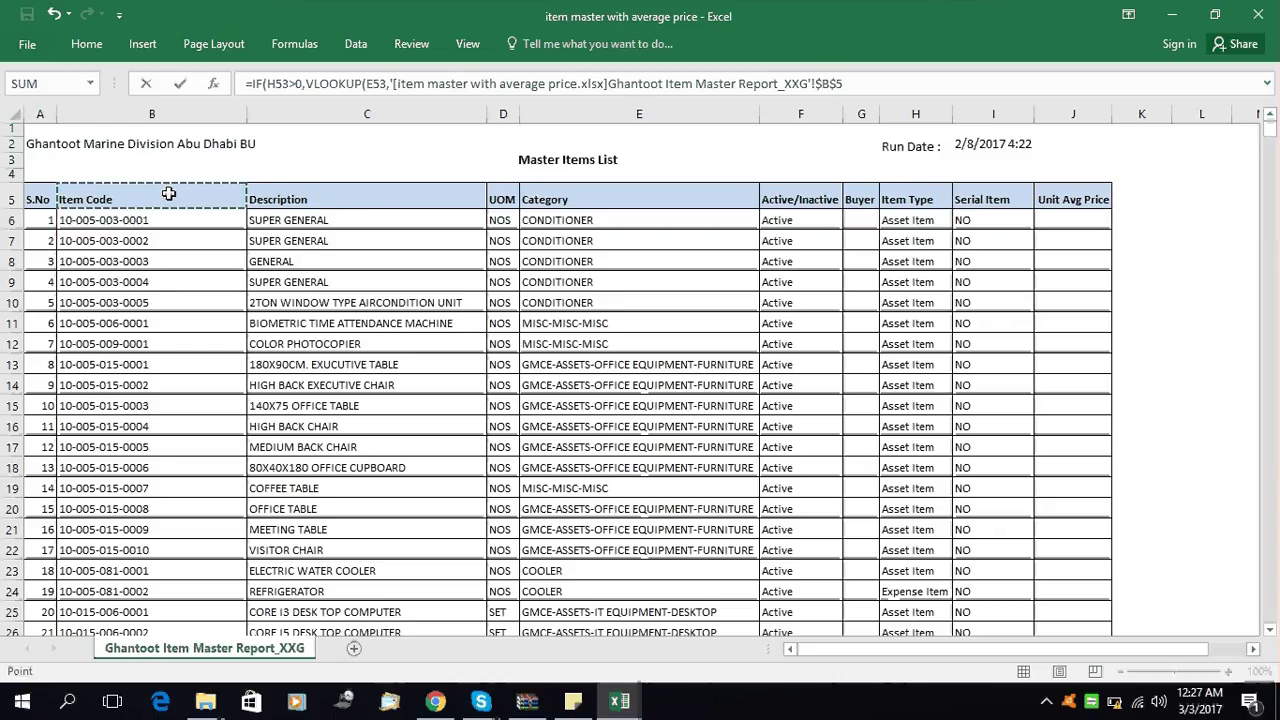
# Examine the Unit Avg Price column around its header in J5 and trace the header row back to Item Code
pyautogui.click(120, 218)
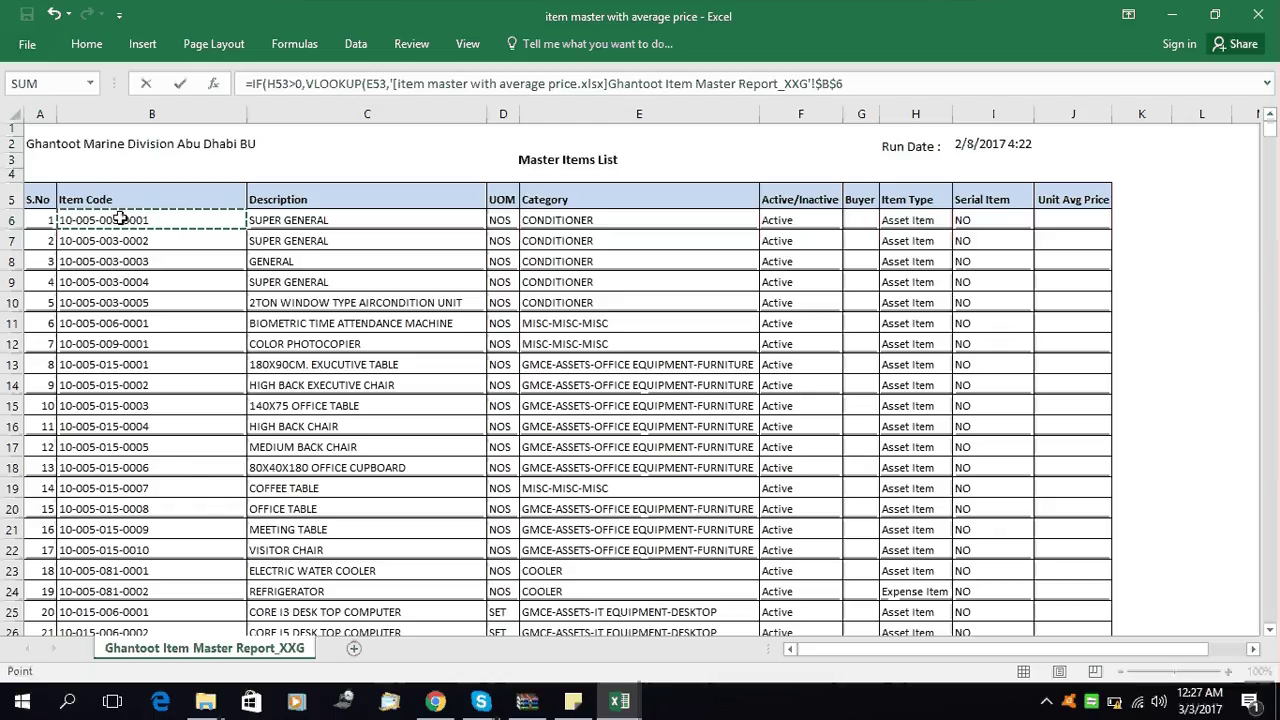
pyautogui.press('Right')
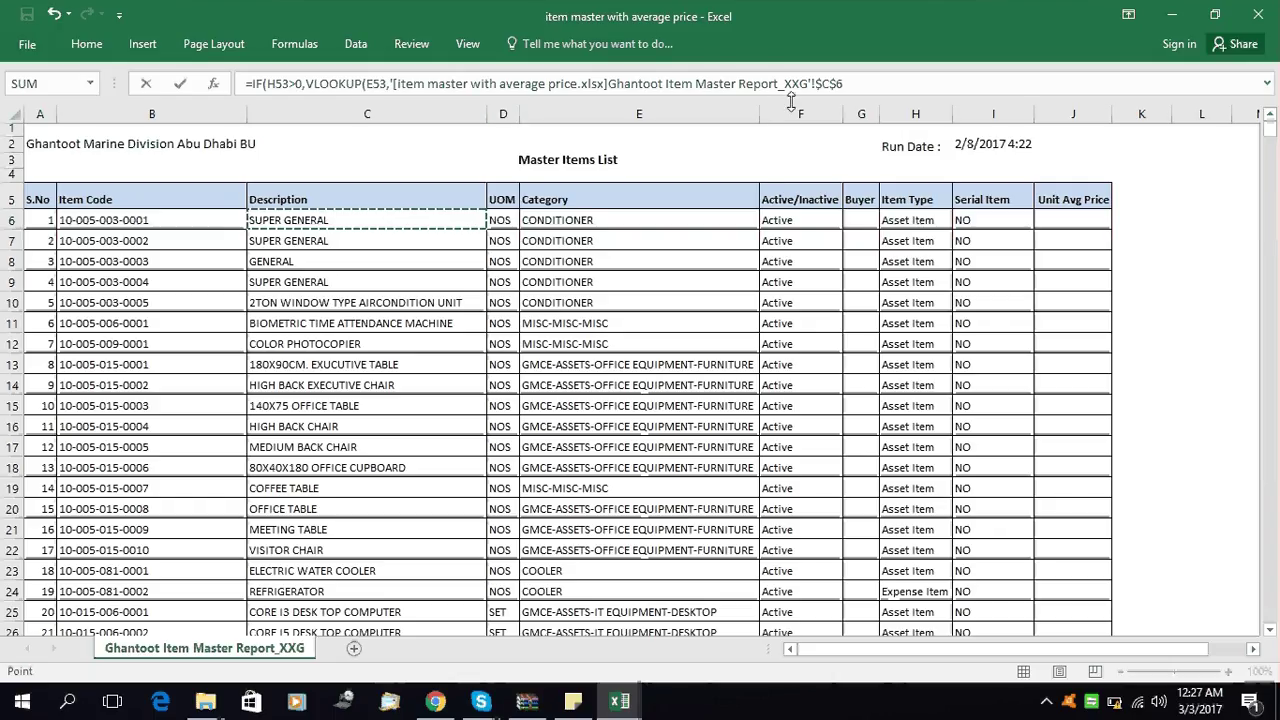
pyautogui.click(862, 108)
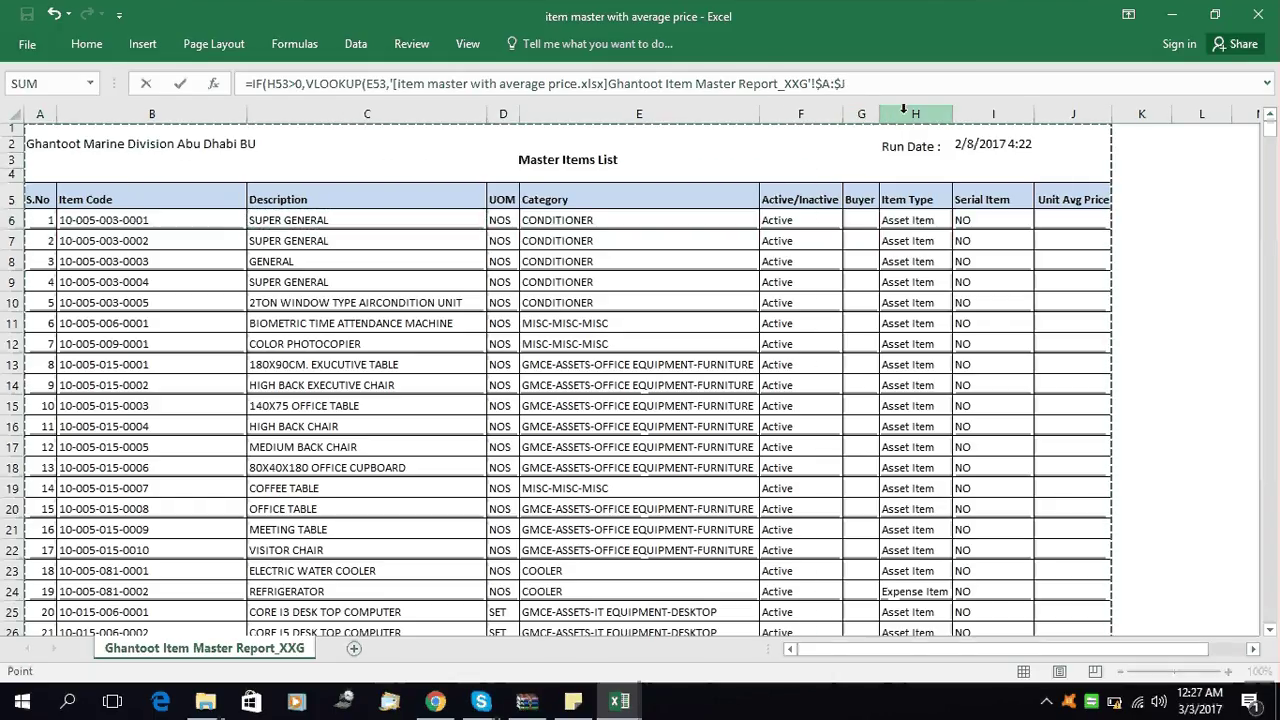
pyautogui.click(913, 190)
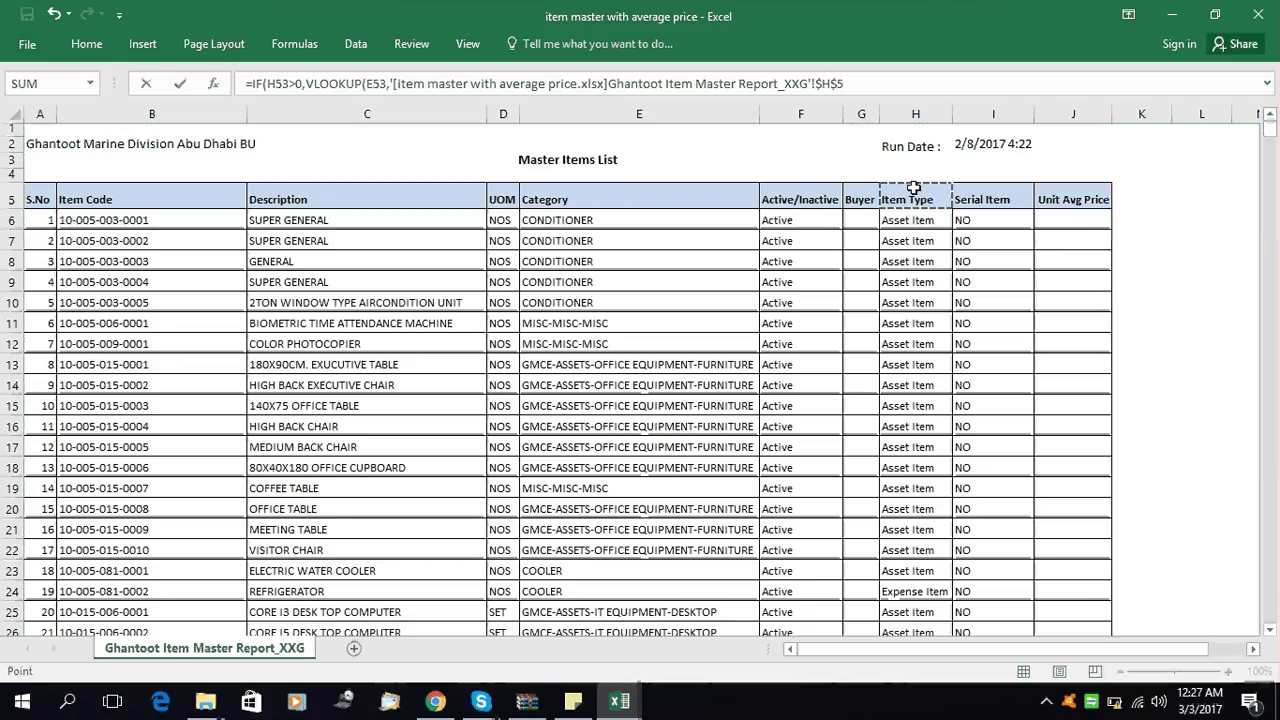
pyautogui.click(1000, 192)
pyautogui.click(1050, 195)
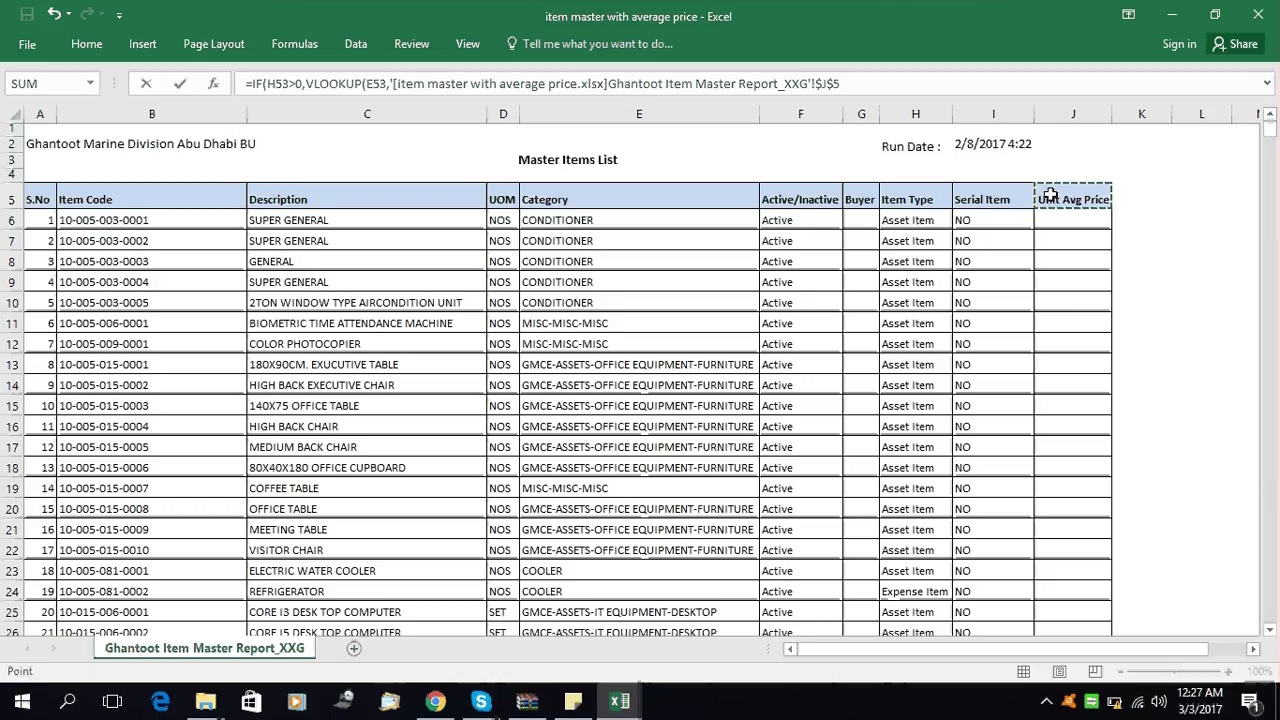
pyautogui.press('Down')
pyautogui.press('Down')
pyautogui.press('Down')
pyautogui.press('Down')
pyautogui.press('Down')
pyautogui.press('Down')
pyautogui.press('Down')
pyautogui.press('Down')
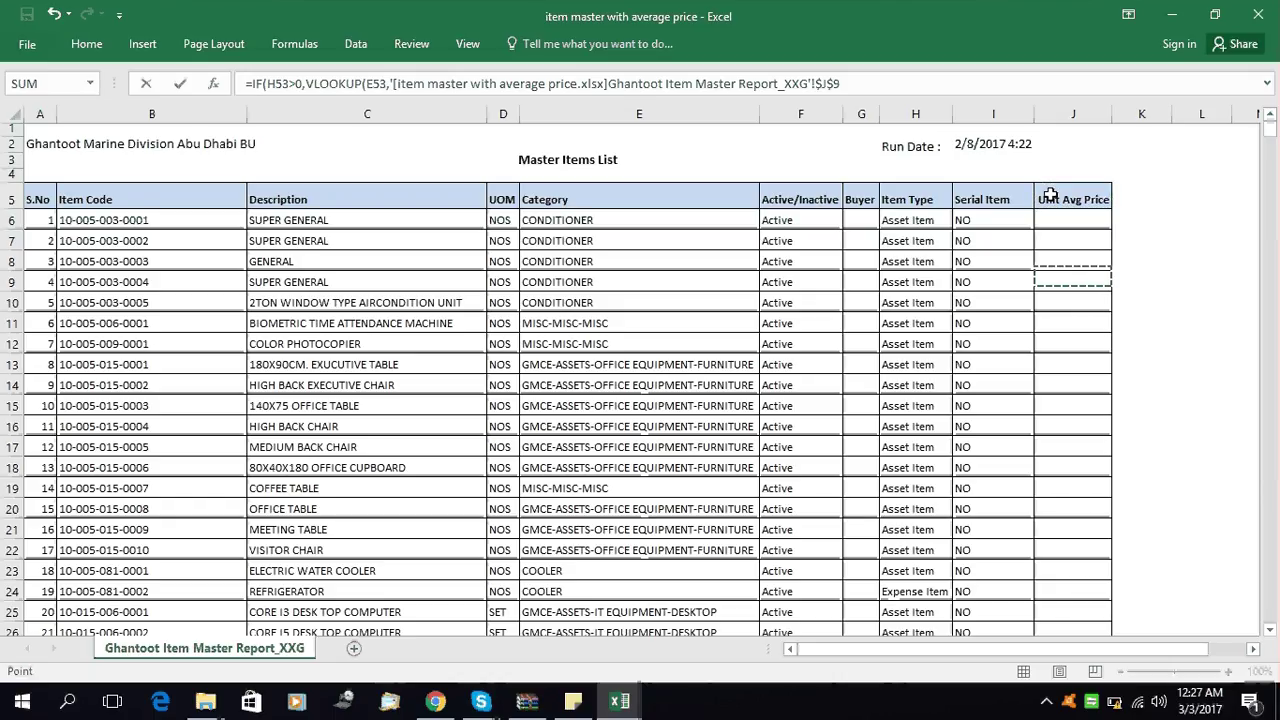
pyautogui.press('Up')
pyautogui.press('Up')
pyautogui.press('Up')
pyautogui.press('Up')
pyautogui.press('Up')
pyautogui.press('Up')
pyautogui.press('Up')
pyautogui.press('Up')
pyautogui.press('Up')
pyautogui.press('Up')
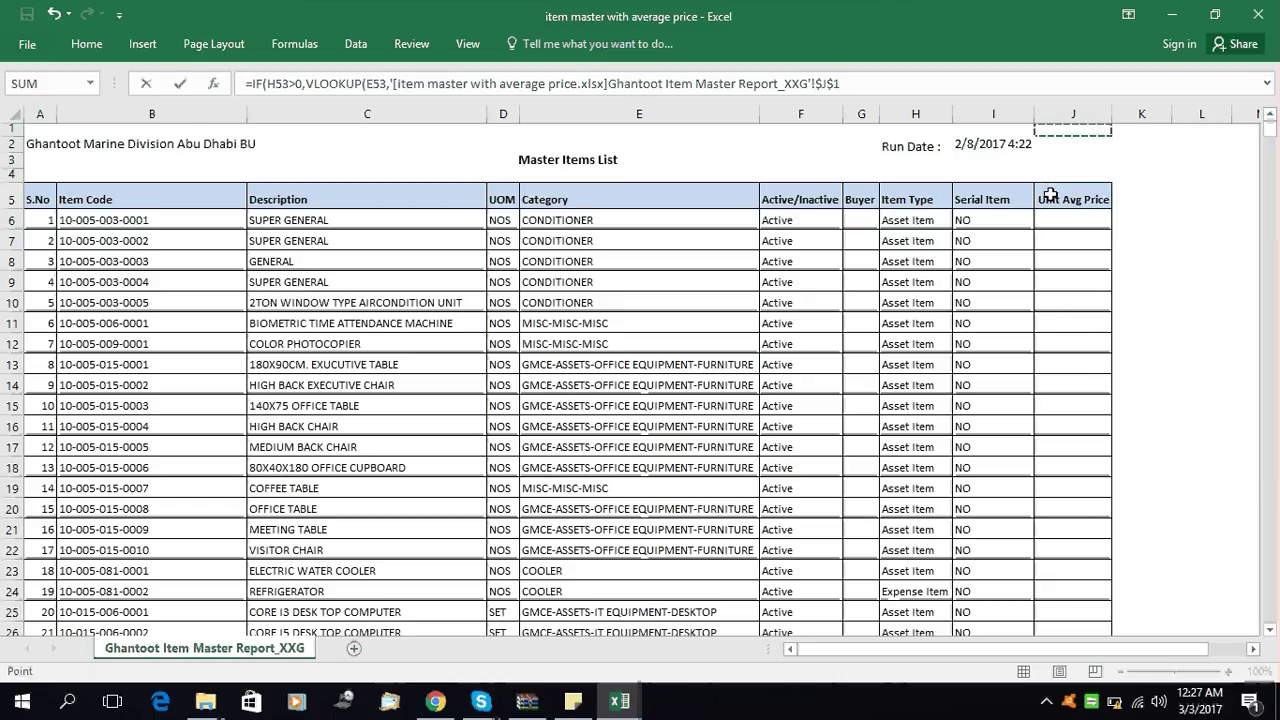
pyautogui.press('Down')
pyautogui.press('Down')
pyautogui.press('Left')
pyautogui.press('Left')
pyautogui.press('Left')
pyautogui.press('Left')
pyautogui.press('Left')
pyautogui.press('Left')
pyautogui.press('Left')
pyautogui.press('Left')
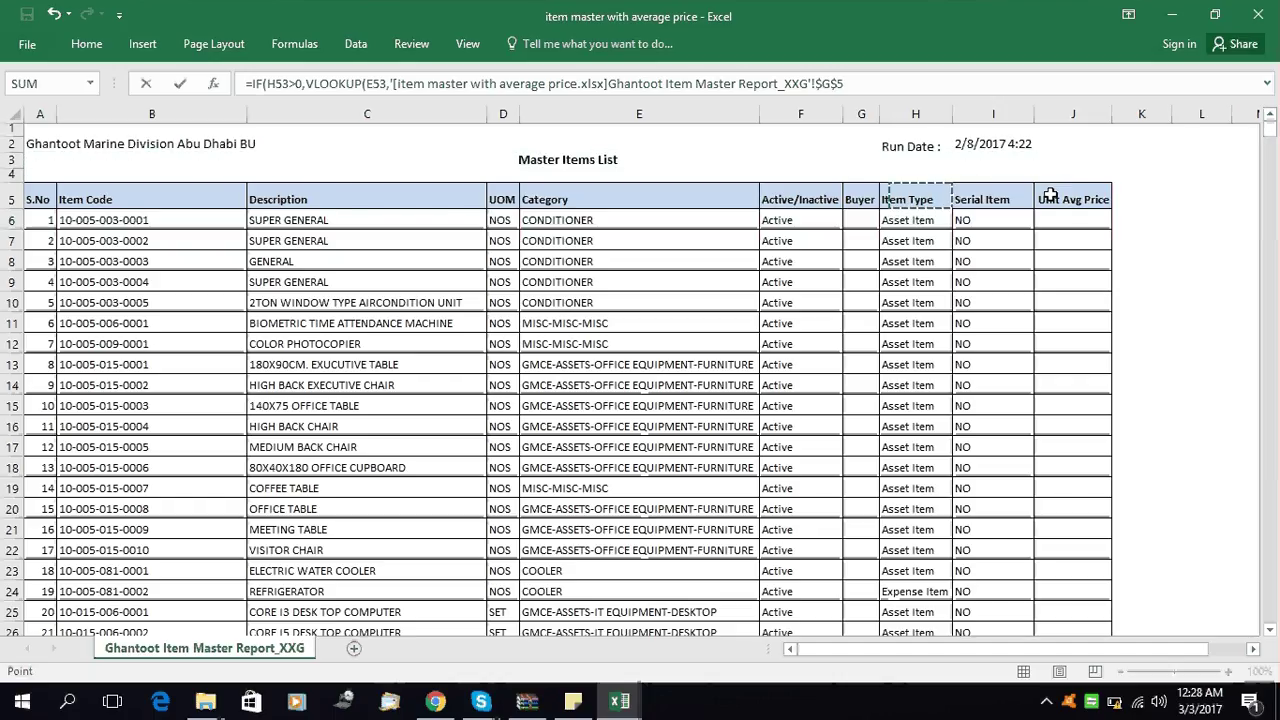
pyautogui.press('Down')
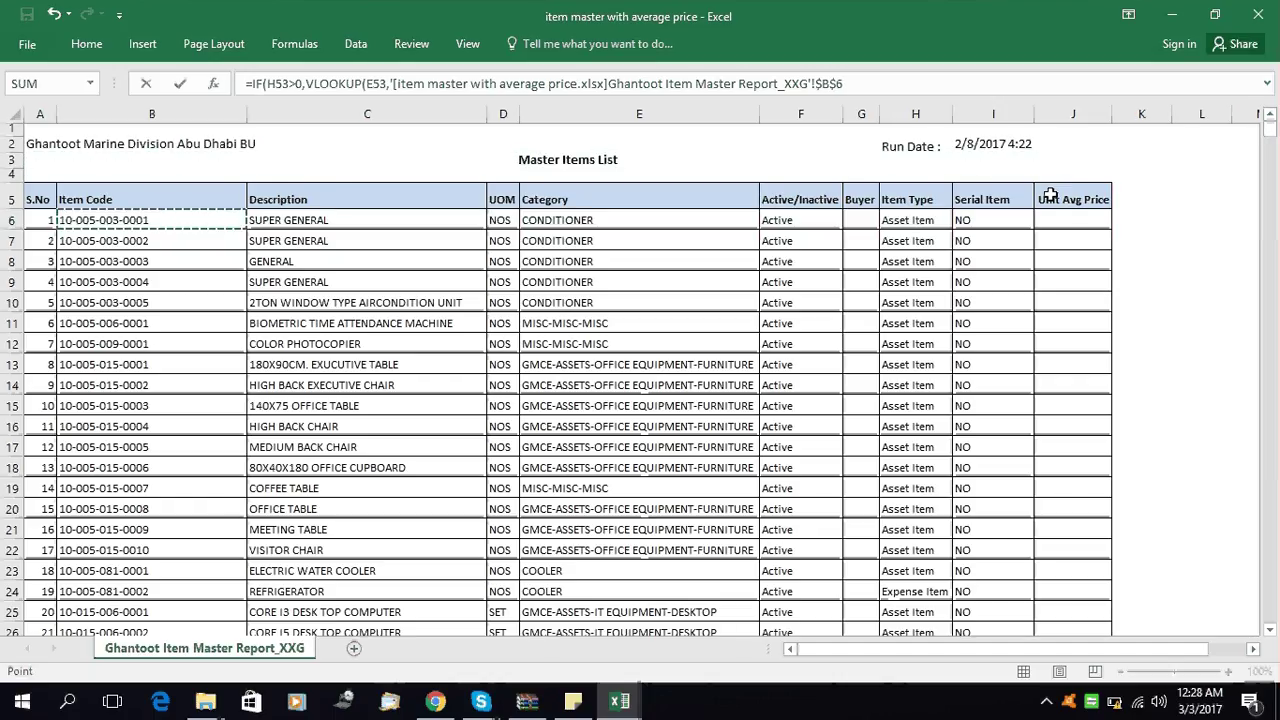
pyautogui.hotkey('shift', 'Right')
pyautogui.hotkey('shift', 'Right')
pyautogui.hotkey('shift', 'Right')
pyautogui.hotkey('shift', 'Right')
pyautogui.hotkey('shift', 'Right')
pyautogui.hotkey('shift', 'Up')
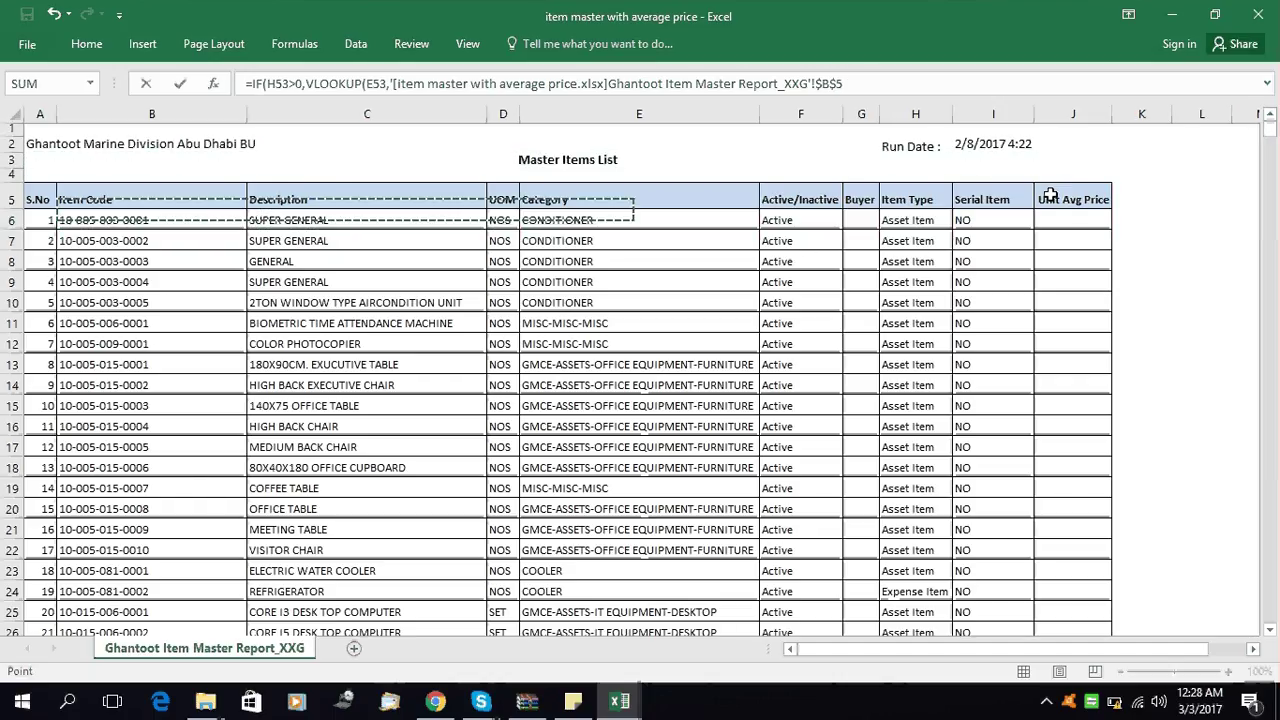
pyautogui.hotkey('shift', 'Left')
pyautogui.hotkey('shift', 'Left')
pyautogui.hotkey('shift', 'Left')
pyautogui.hotkey('shift', 'Left')
pyautogui.hotkey('shift', 'Left')
pyautogui.hotkey('shift', 'Down')
# Select B5:J5020 in the item master report, from Item Code through Unit Avg Price, as the VLOOKUP table array
pyautogui.press('Up')
pyautogui.hotkey('shift', 'Right')
pyautogui.hotkey('shift', 'Right')
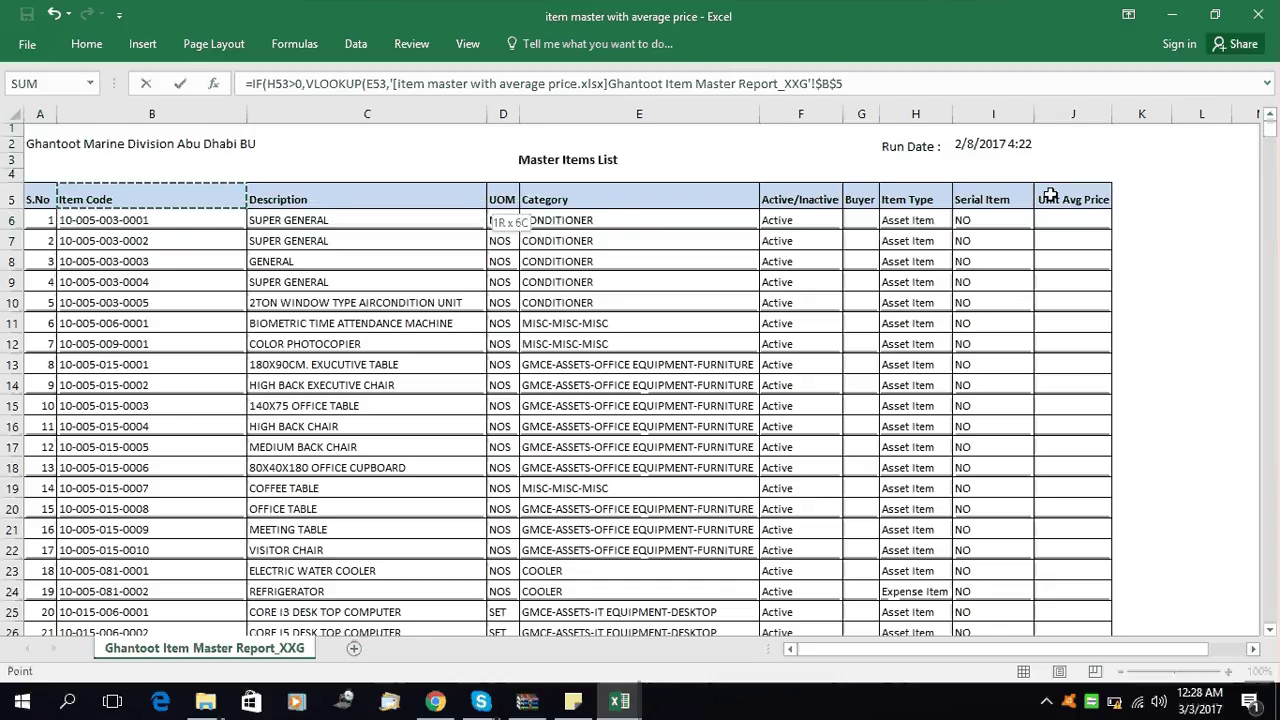
pyautogui.hotkey('shift', 'Right')
pyautogui.hotkey('shift', 'Right')
pyautogui.hotkey('shift', 'Right')
pyautogui.hotkey('shift', 'Right')
pyautogui.hotkey('shift', 'Right')
pyautogui.hotkey('shift', 'Right')
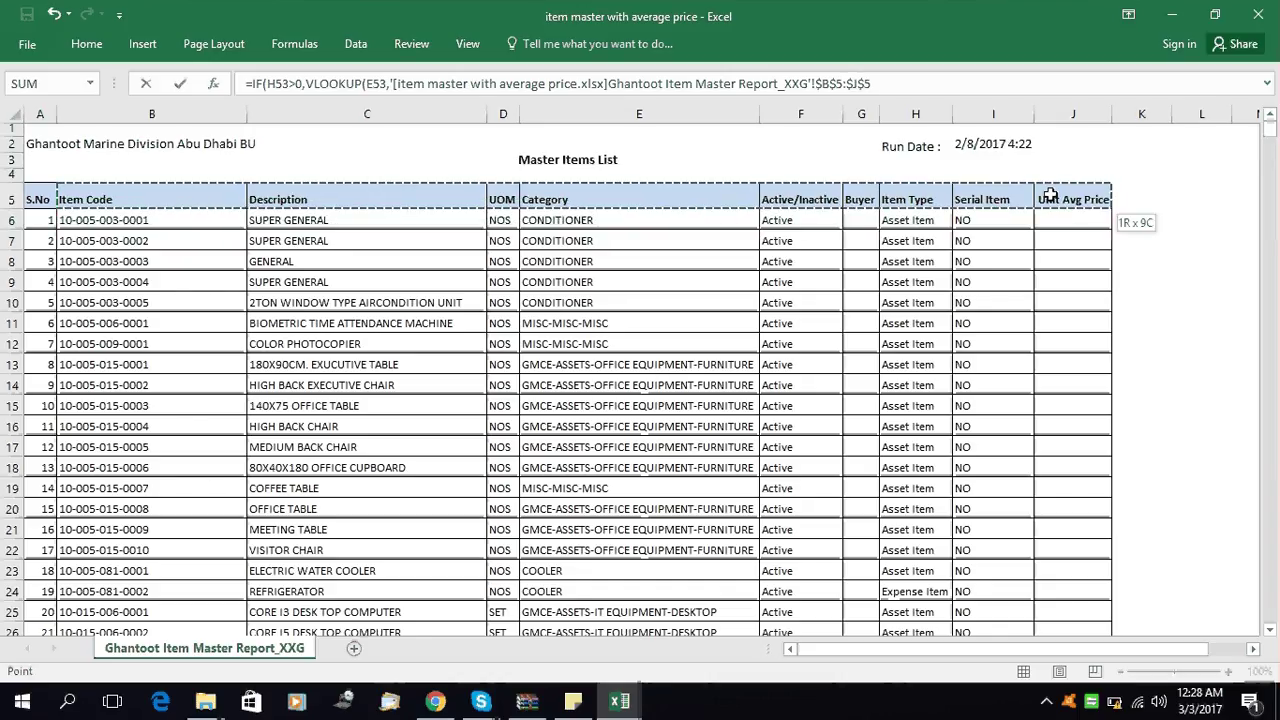
pyautogui.hotkey('ctrl', 'shift', 'Down')
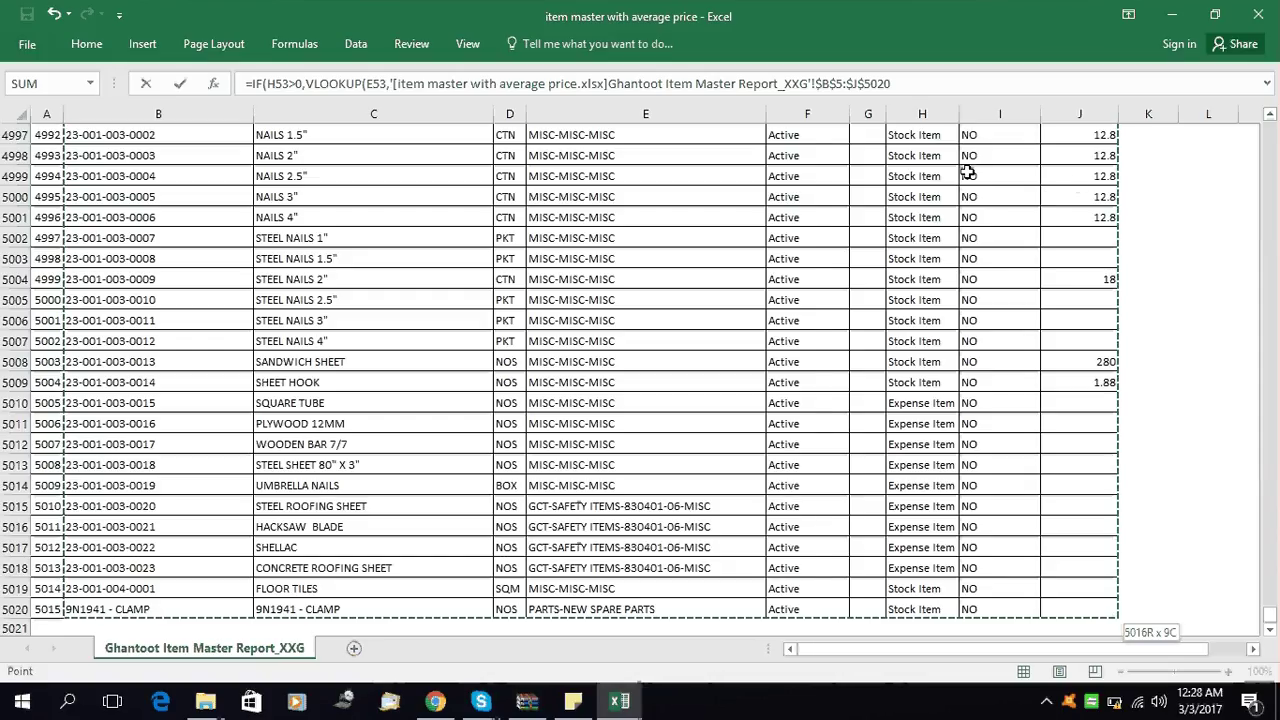
# Complete the VLOOKUP with column index 9 and range lookup 0 for an exact match
pyautogui.write(',')
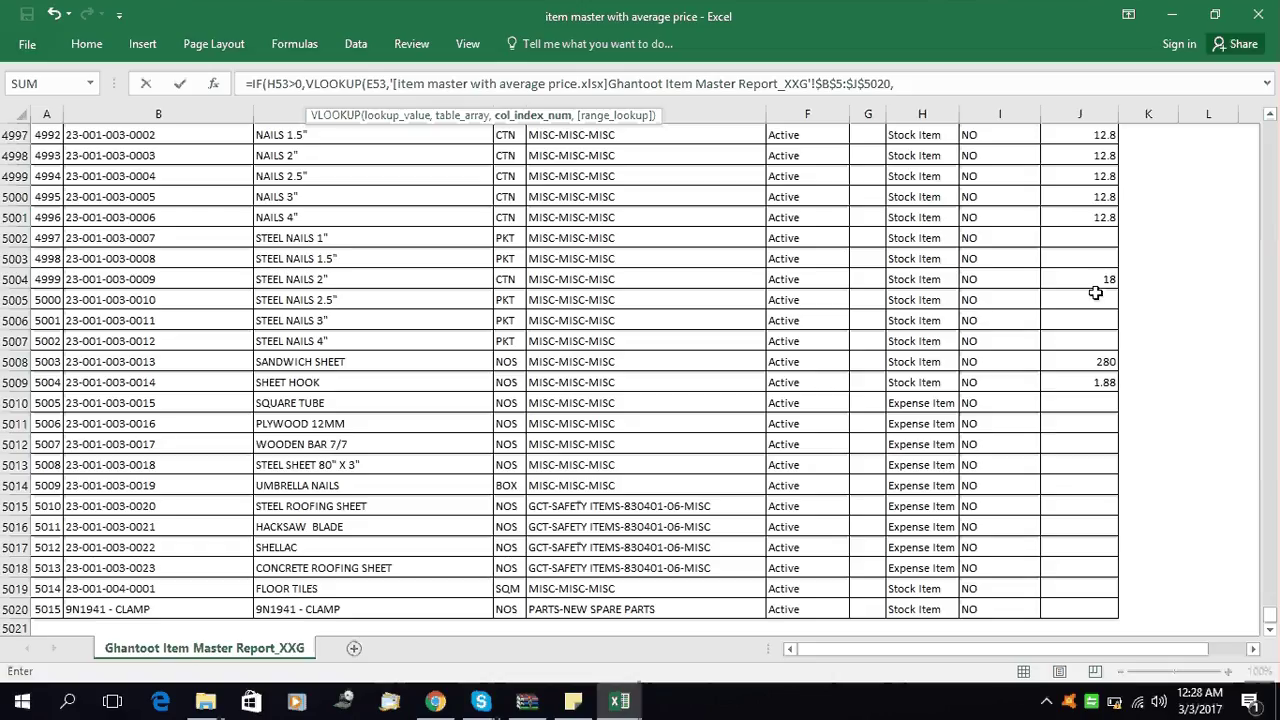
pyautogui.write('9,')
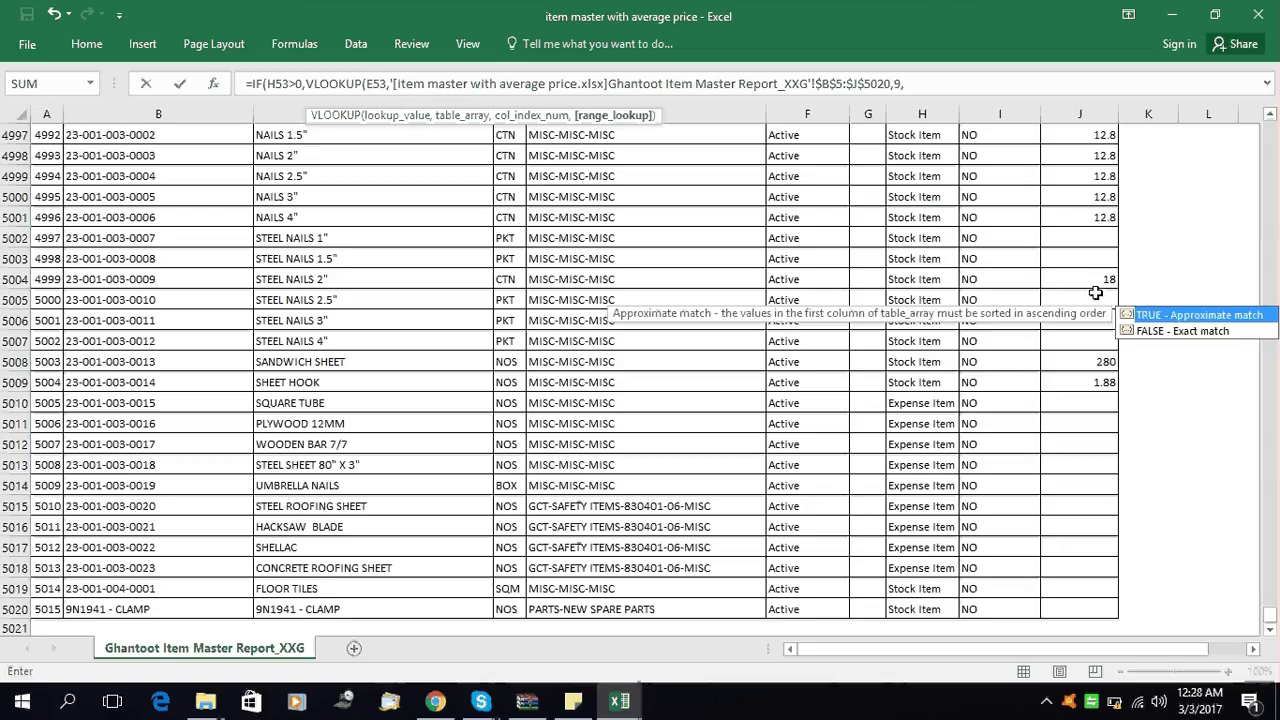
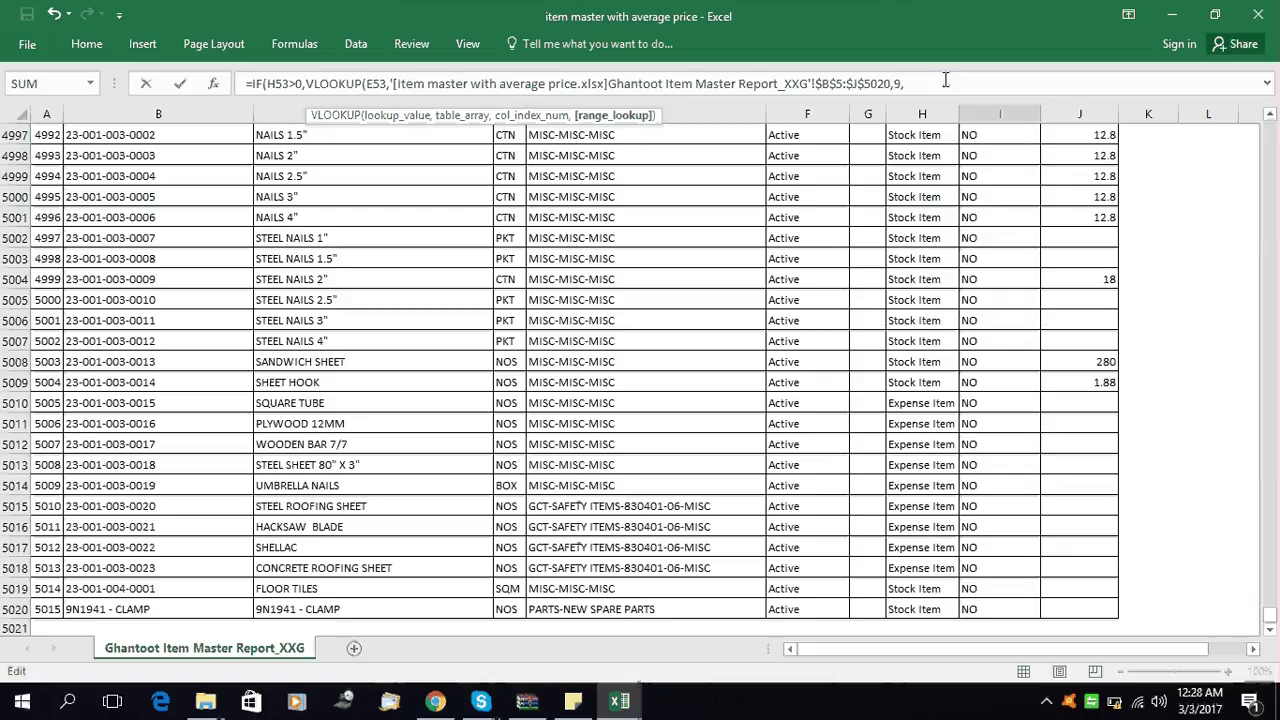
pyautogui.write('0')
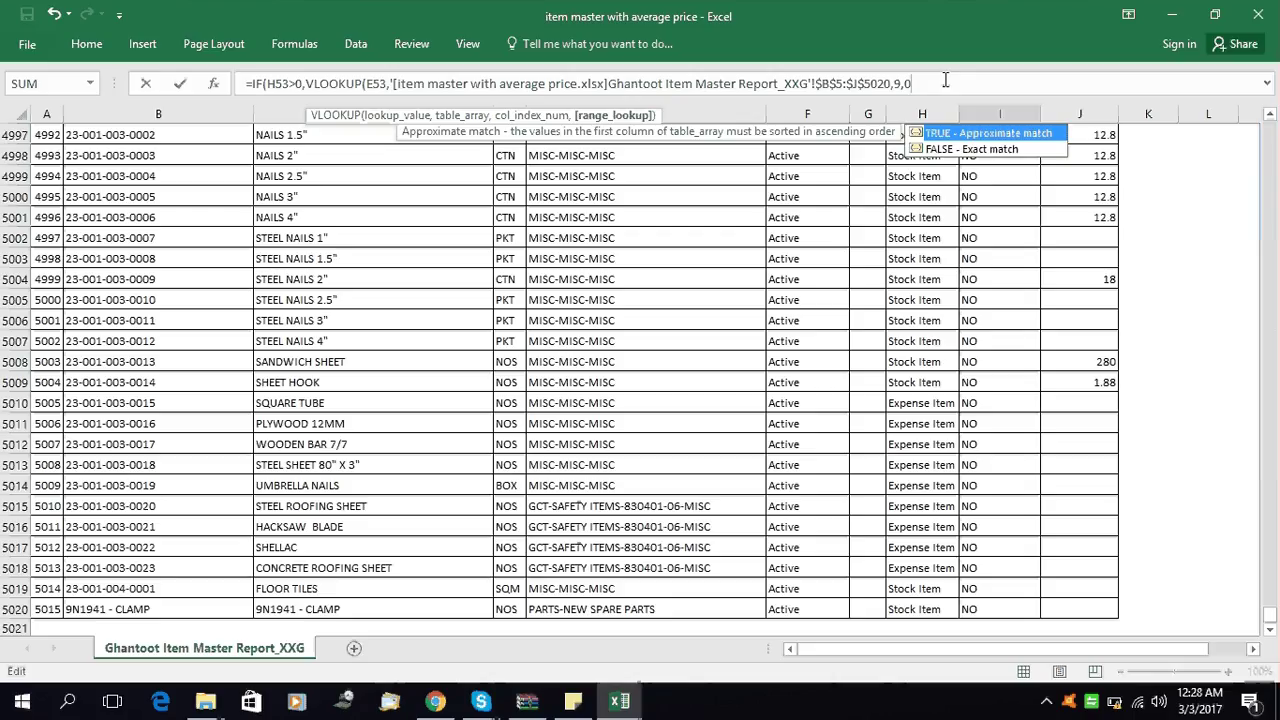
pyautogui.write(')')
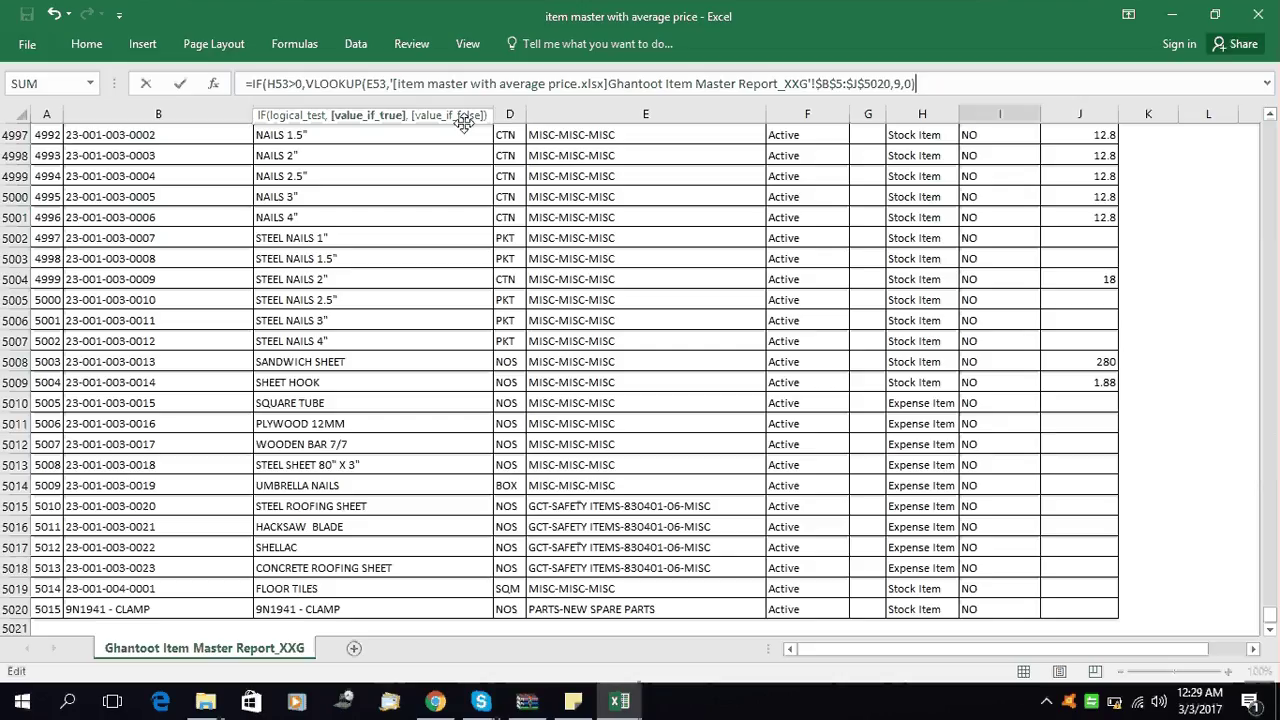
# Set the IF formula's value if false to 0 and enter the finished formula in Rate cell I53
pyautogui.write(',')
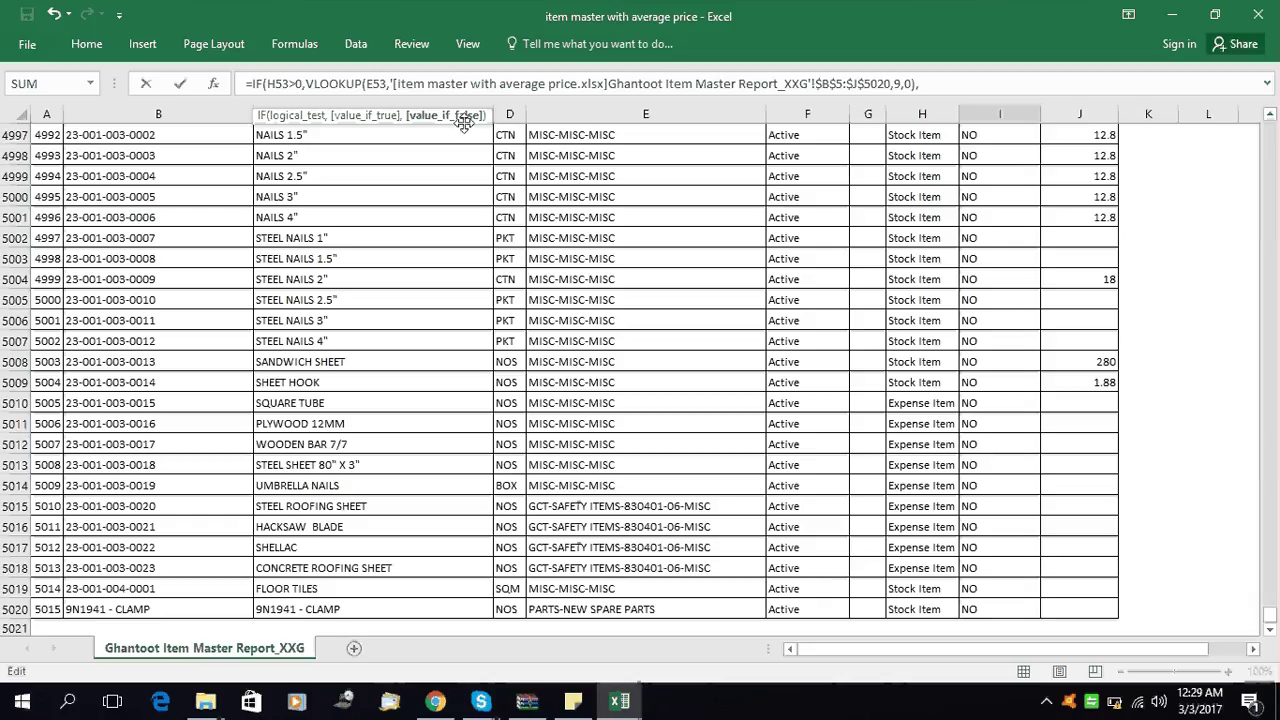
pyautogui.write('0')
pyautogui.write(')')
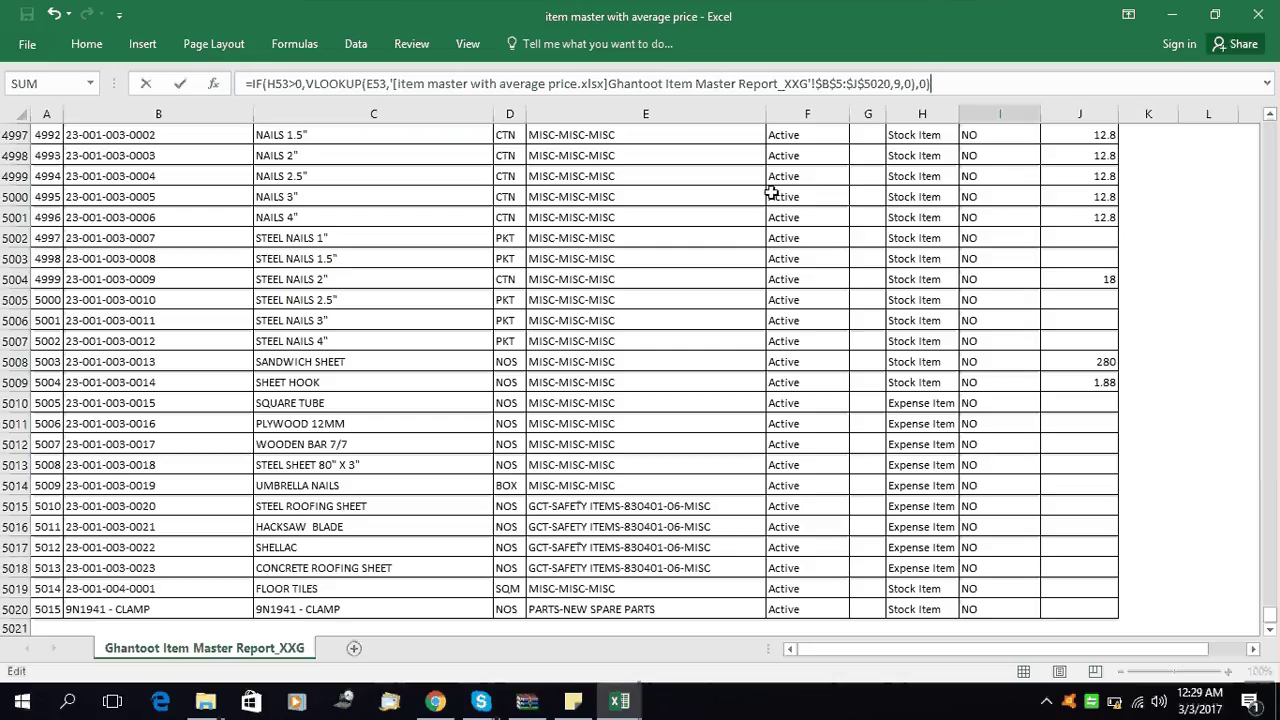
pyautogui.press('Return')
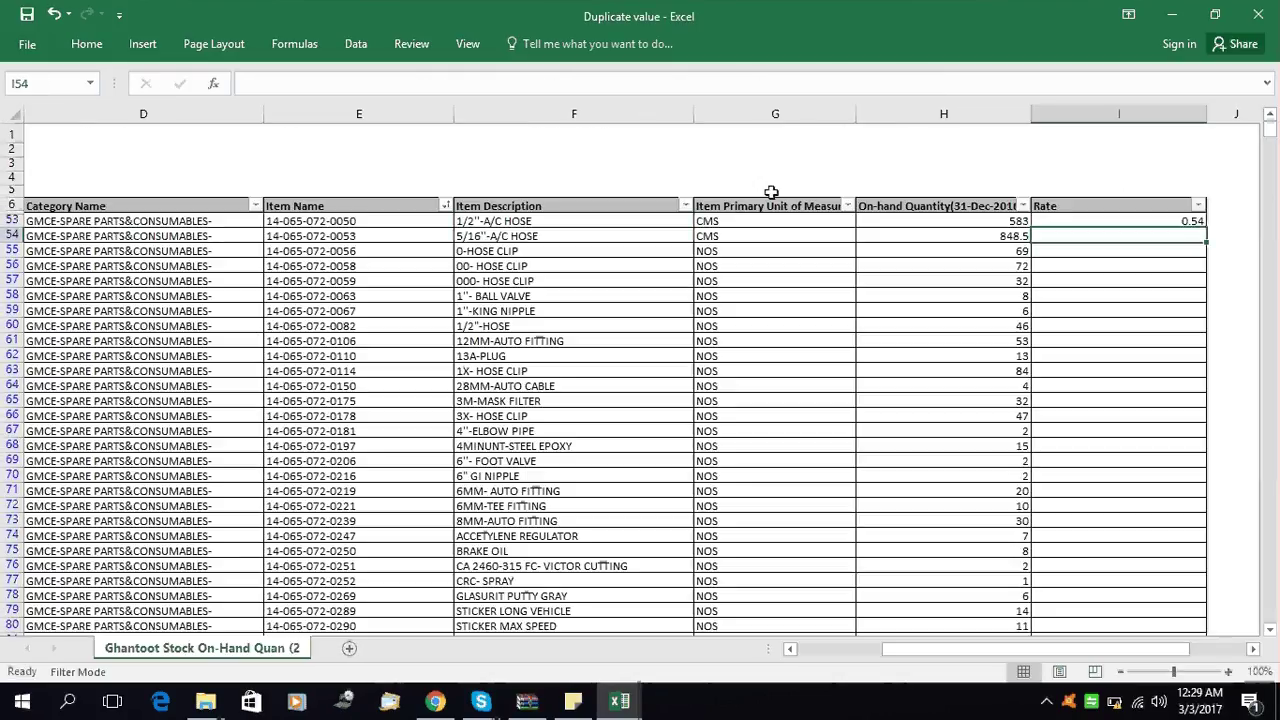
# Fill the IF and VLOOKUP formula from I53 down the Rate column through I1812
pyautogui.press('Up')
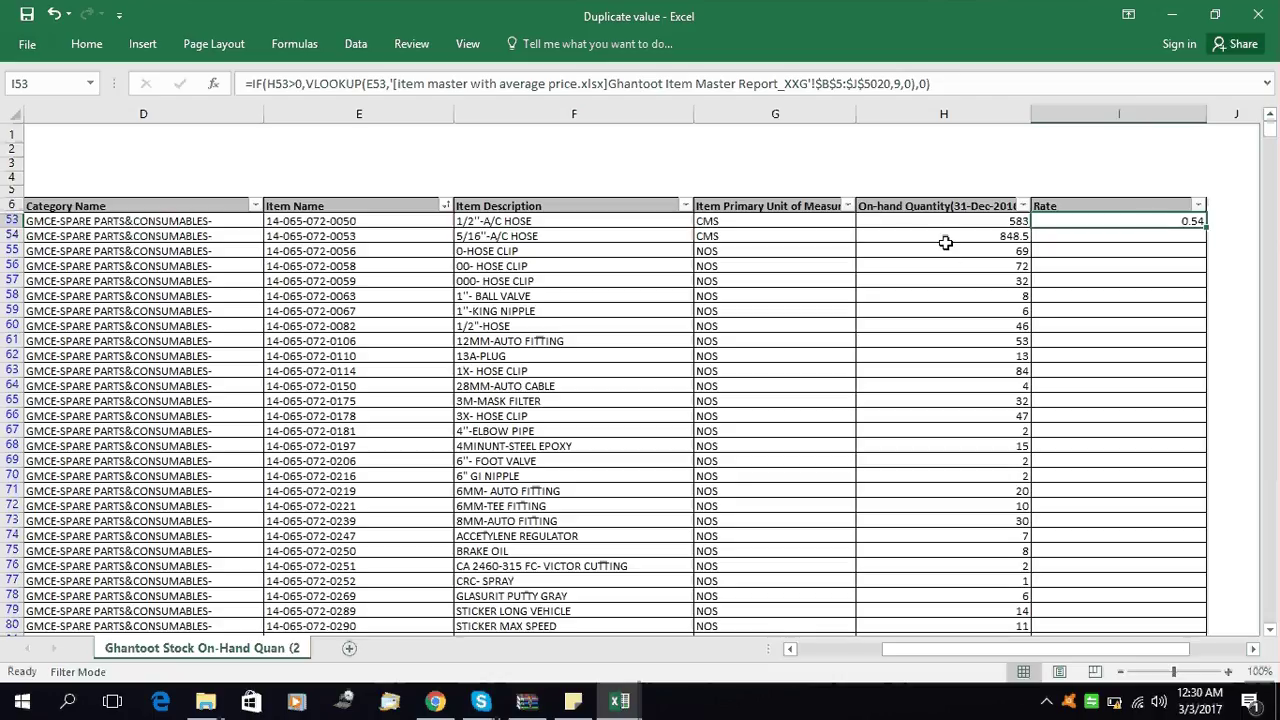
pyautogui.doubleClick(1204, 224)
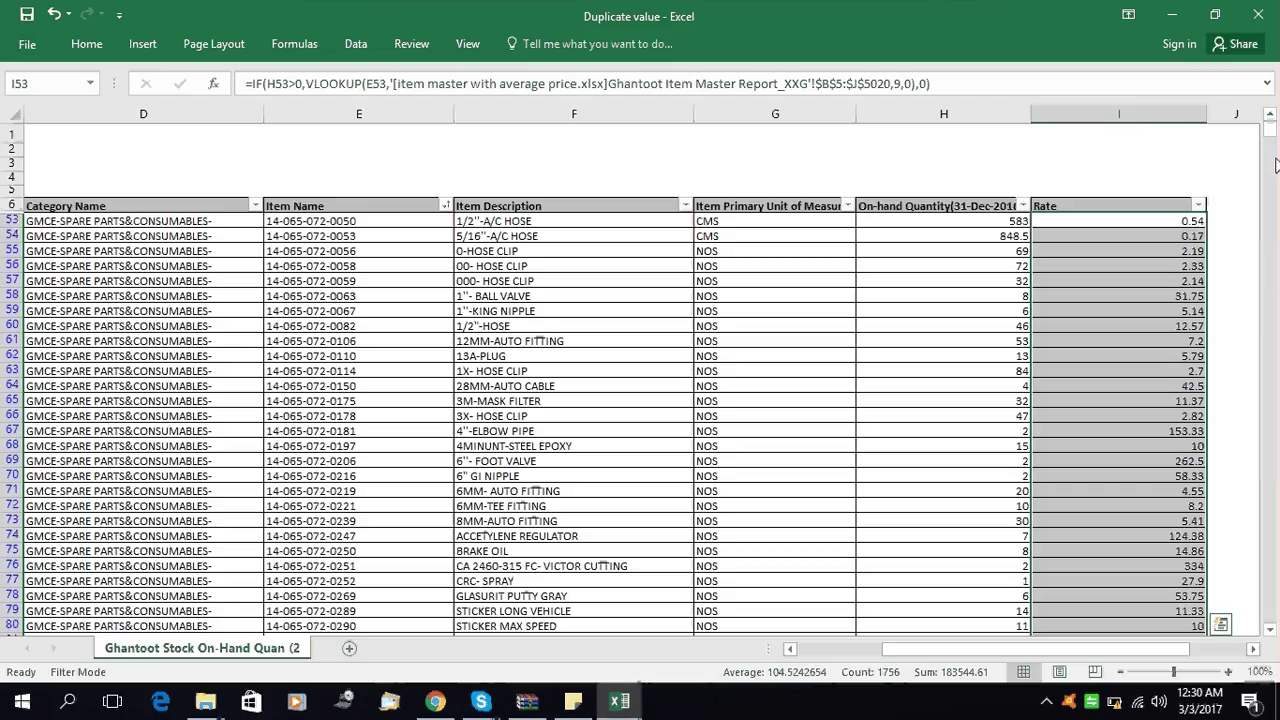
pyautogui.click(1147, 268)
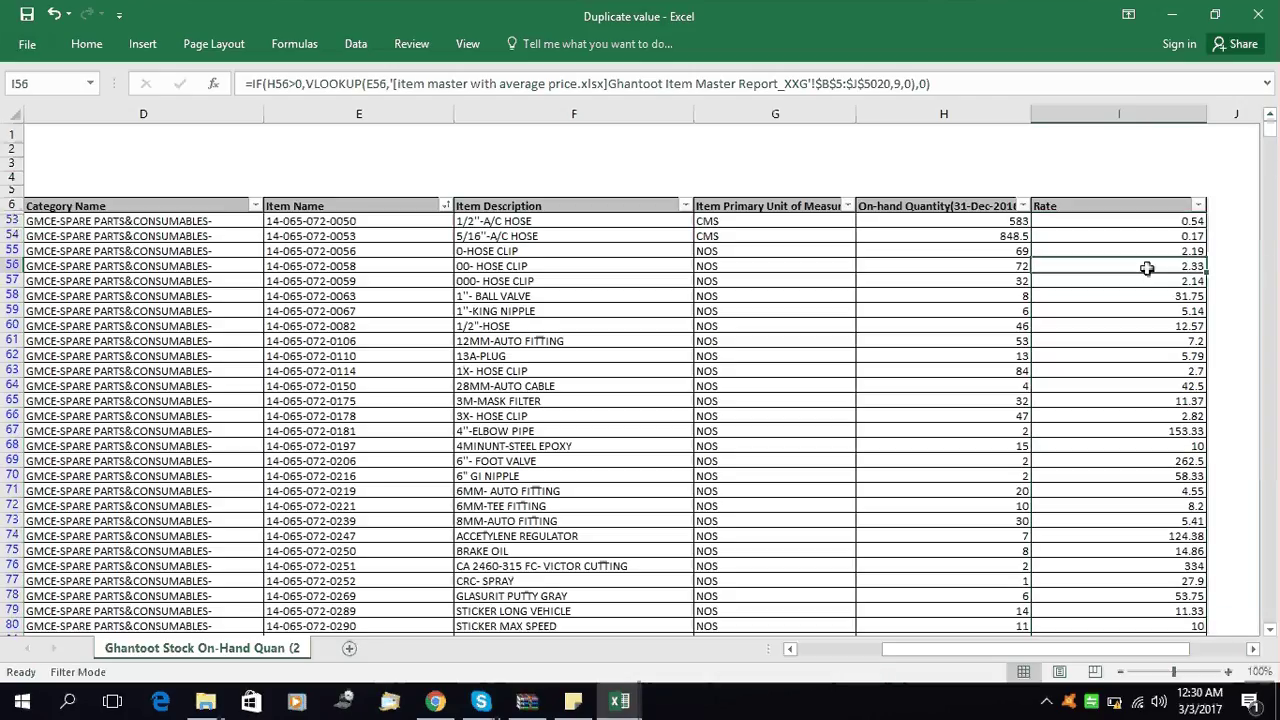
# Examine the filled Rate column from the end of the stock list up to about row 1666, comparing rates with on-hand quantities
pyautogui.hotkey('ctrl', 'shift', 'Down')
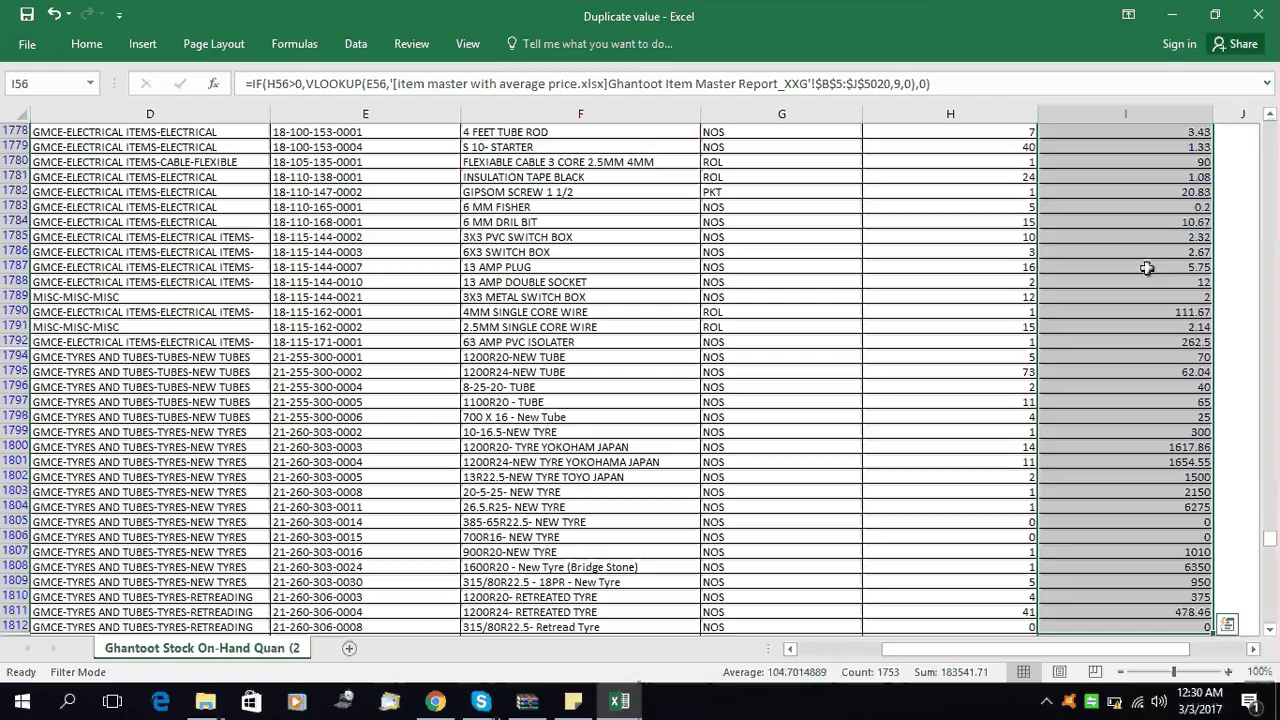
pyautogui.click(1154, 622)
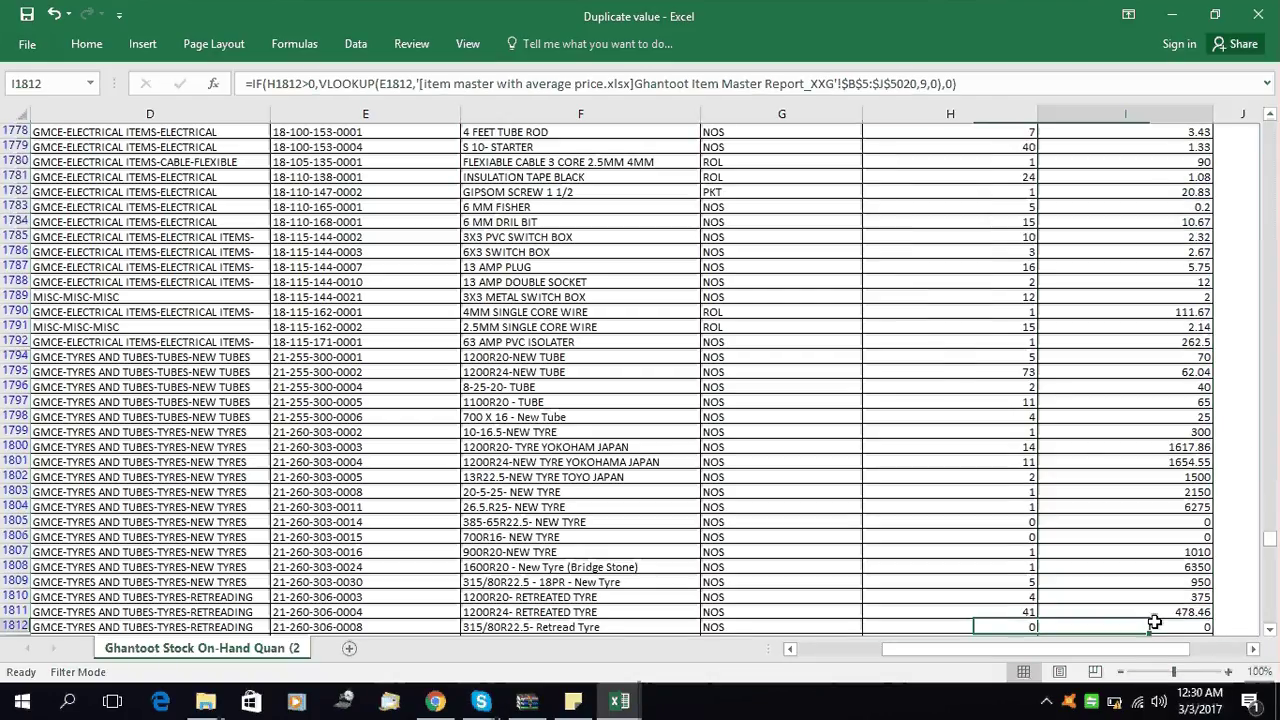
pyautogui.hscroll(1, 1154, 622)
pyautogui.scroll(-2, 1154, 622)
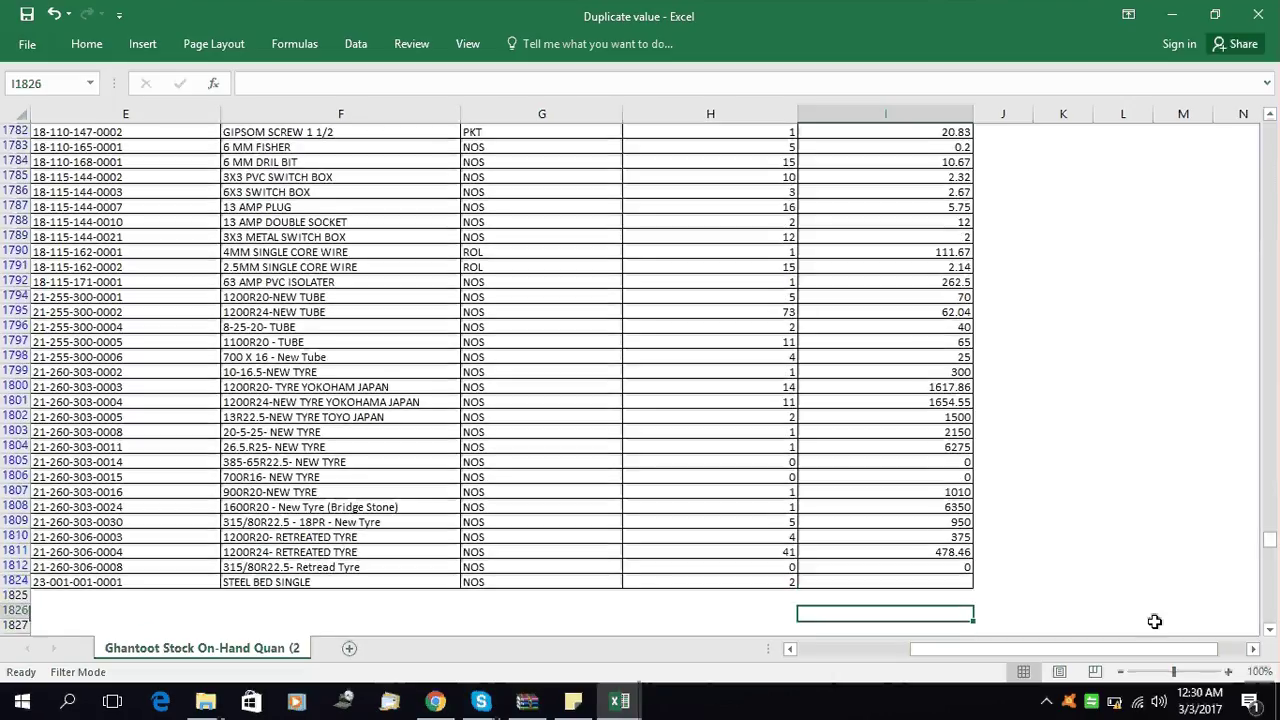
pyautogui.press('Left')
pyautogui.press('Right')
pyautogui.press('Up')
pyautogui.press('Up')
pyautogui.press('Up')
pyautogui.press('Up')
pyautogui.press('Up')
pyautogui.press('Up')
pyautogui.press('Up')
pyautogui.press('Up')
pyautogui.press('Up')
pyautogui.press('Up')
pyautogui.press('Up')
pyautogui.press('Up')
pyautogui.press('Up')
pyautogui.press('Up')
pyautogui.press('Up')
pyautogui.press('Up')
pyautogui.press('Up')
pyautogui.press('Up')
pyautogui.press('Up')
pyautogui.press('Up')
pyautogui.press('Up')
pyautogui.press('Up')
pyautogui.press('Up')
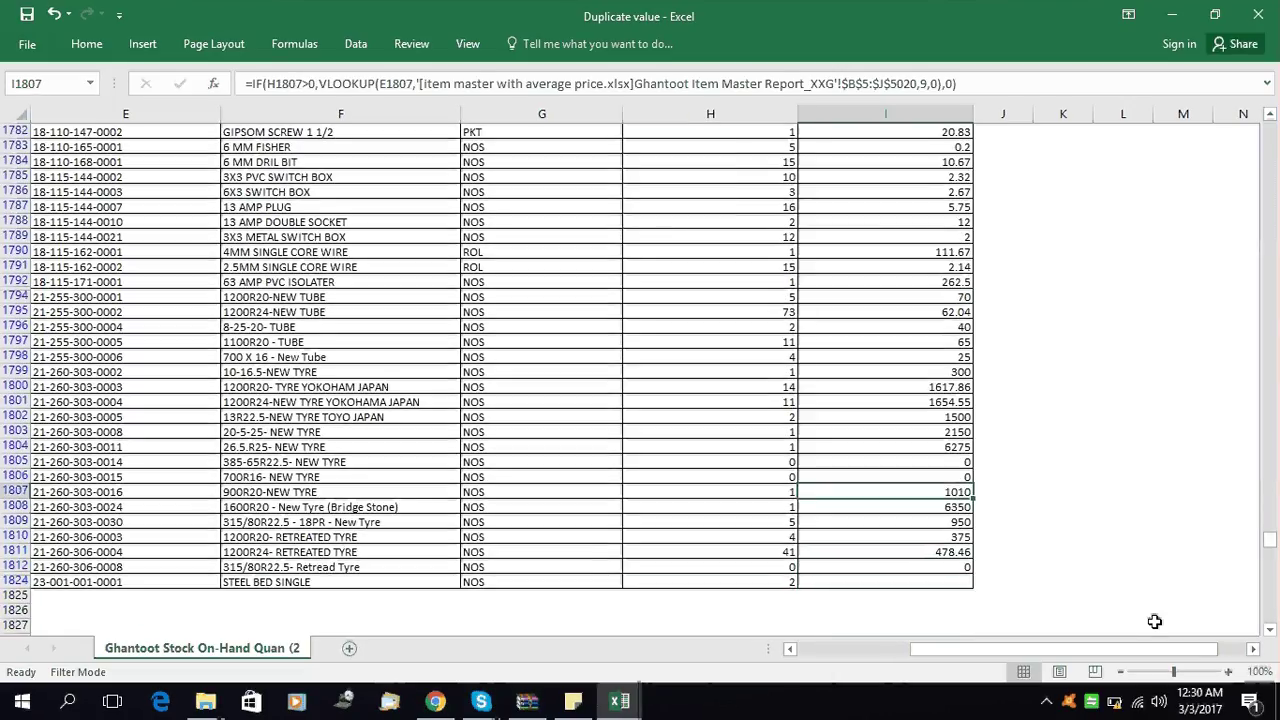
pyautogui.press('Up')
pyautogui.press('Up')
pyautogui.press('Up')
pyautogui.press('Up')
pyautogui.press('Up')
pyautogui.press('Up')
pyautogui.press('Up')
pyautogui.press('Up')
pyautogui.press('Up')
pyautogui.press('Up')
pyautogui.press('Up')
pyautogui.press('Up')
pyautogui.press('Up')
pyautogui.press('Up')
pyautogui.press('Up')
pyautogui.press('Up')
pyautogui.press('Up')
pyautogui.press('Up')
pyautogui.press('Up')
pyautogui.press('Up')
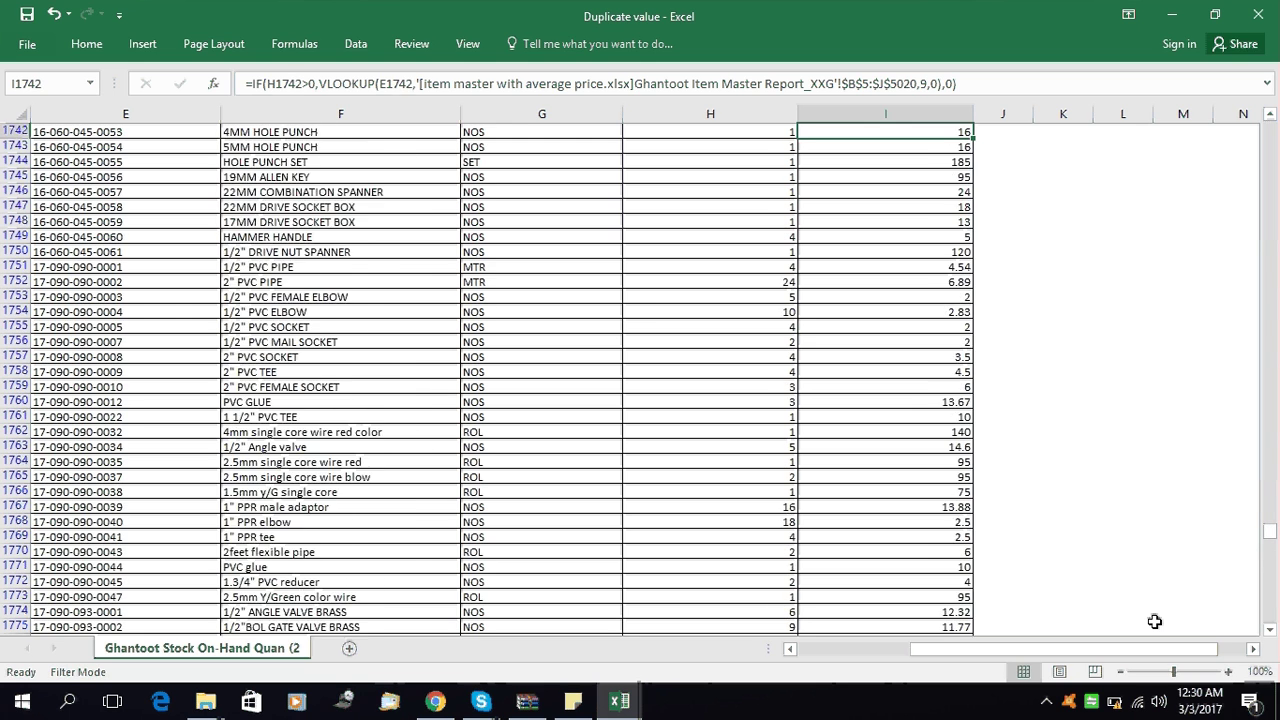
pyautogui.press('Up')
pyautogui.press('Up')
pyautogui.press('Up')
pyautogui.press('Up')
pyautogui.press('Up')
pyautogui.press('Up')
pyautogui.press('Up')
pyautogui.press('Up')
pyautogui.press('Up')
pyautogui.press('Up')
pyautogui.press('Up')
pyautogui.press('Up')
pyautogui.press('Up')
pyautogui.press('Up')
pyautogui.press('Up')
pyautogui.press('Up')
pyautogui.press('Up')
pyautogui.press('Up')
pyautogui.press('Up')
pyautogui.press('Up')
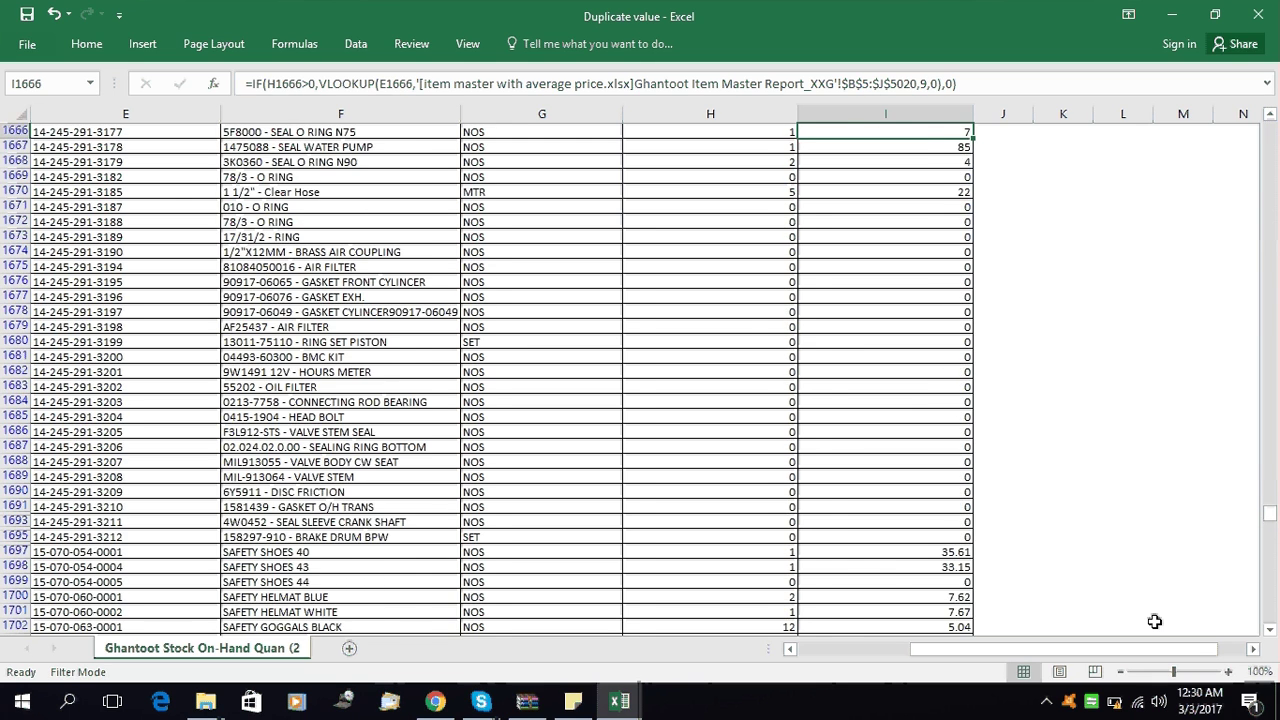
# Return to the start of the sheet and review the On-hand Quantity and Rate values around rows 60 to 62
pyautogui.hotkey('ctrl', 'Home')
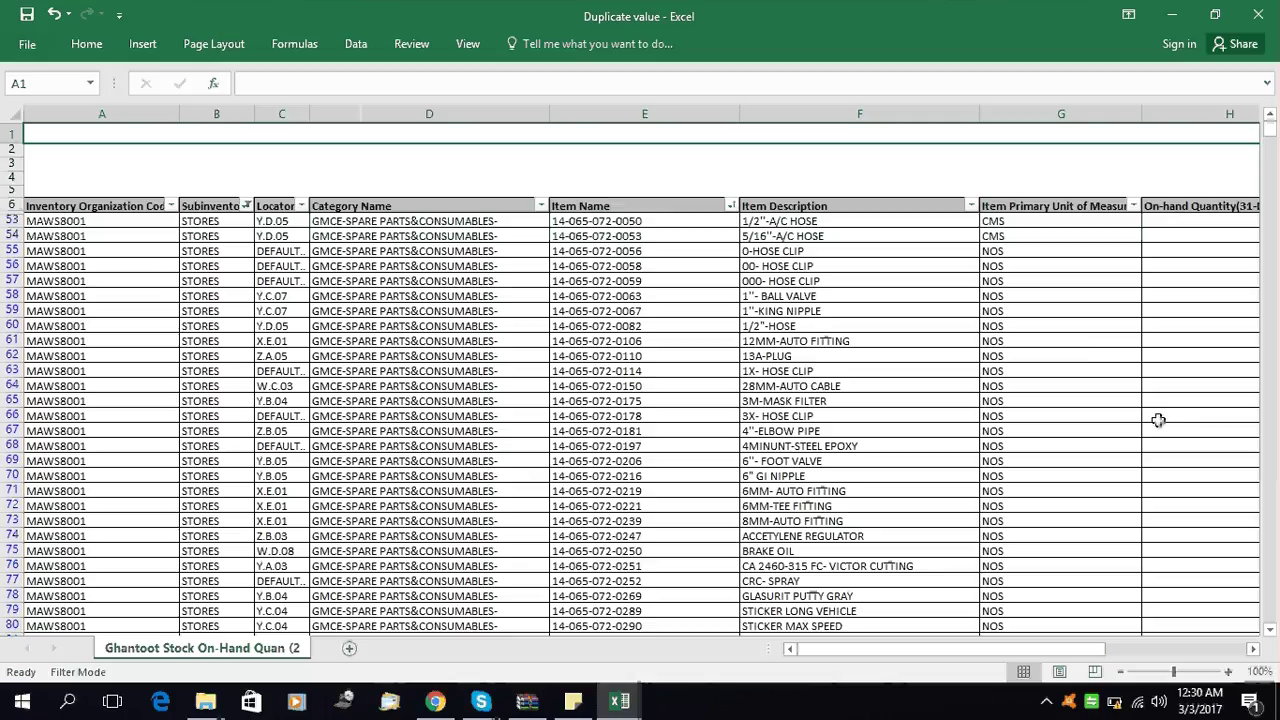
pyautogui.click(1088, 352)
pyautogui.press('Right')
pyautogui.press('Right')
pyautogui.press('Right')
pyautogui.press('Right')
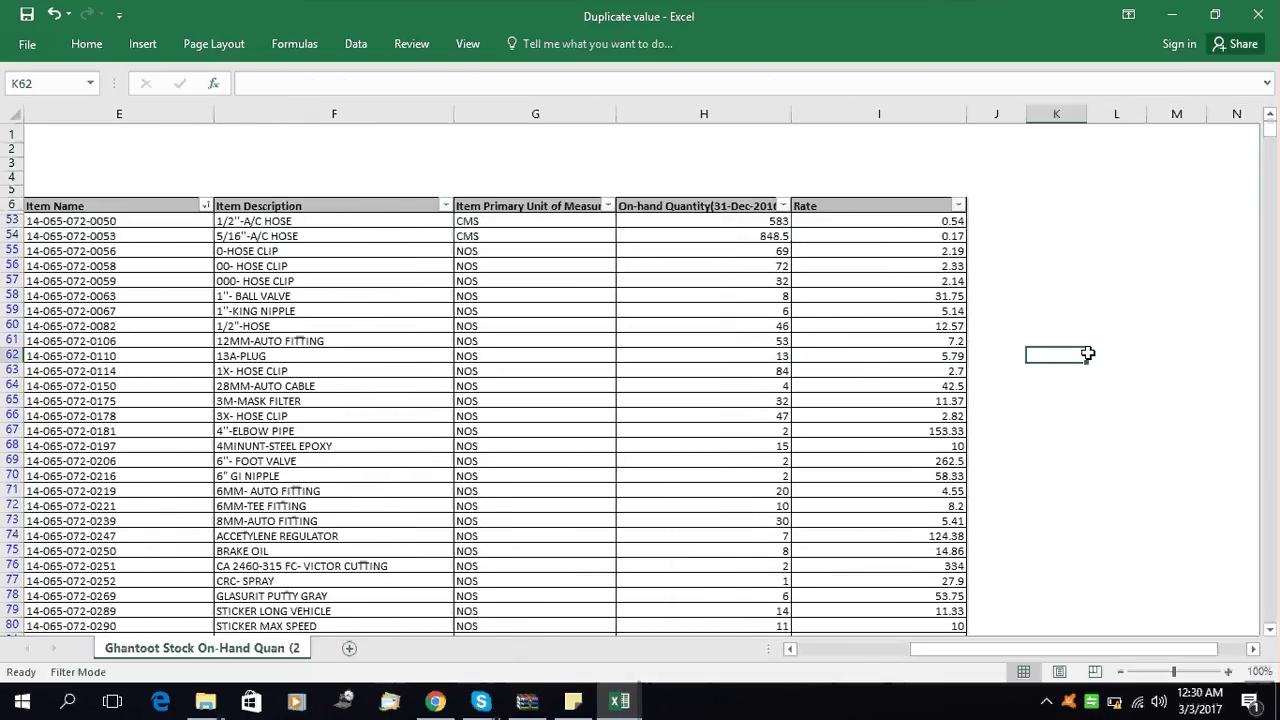
pyautogui.press('Left')
pyautogui.press('Left')
pyautogui.press('Left')
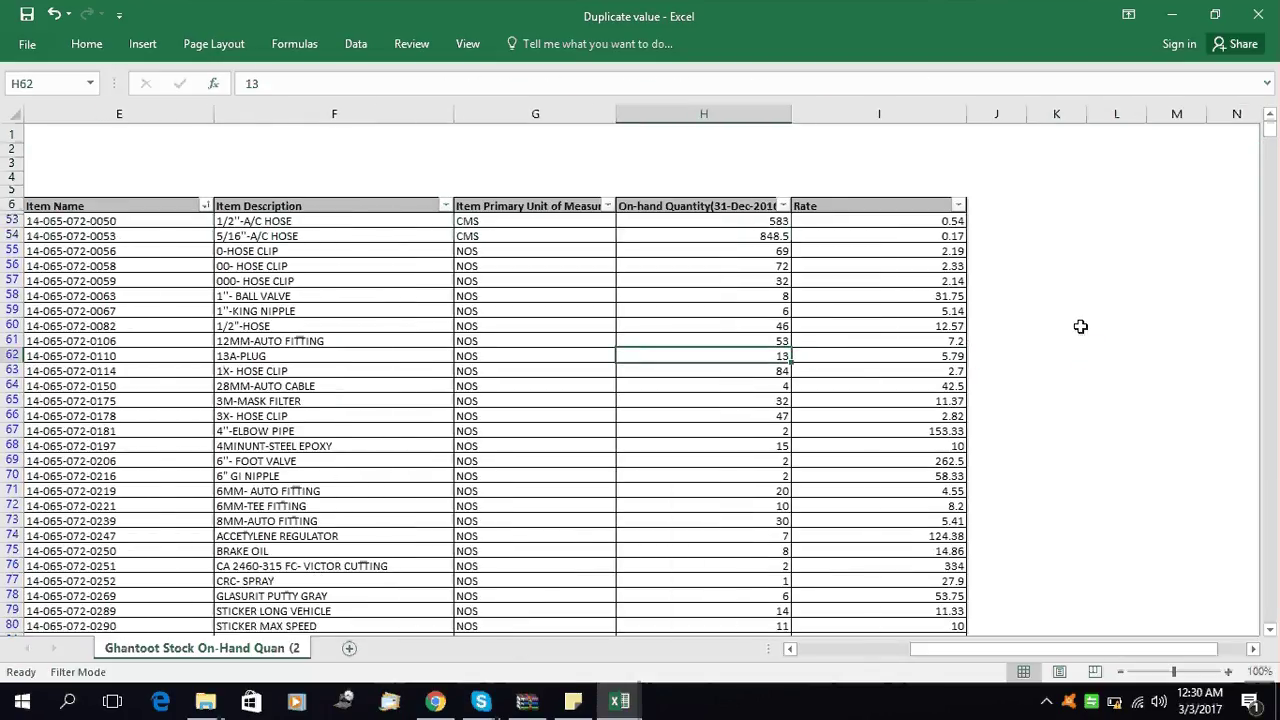
pyautogui.click(930, 328)
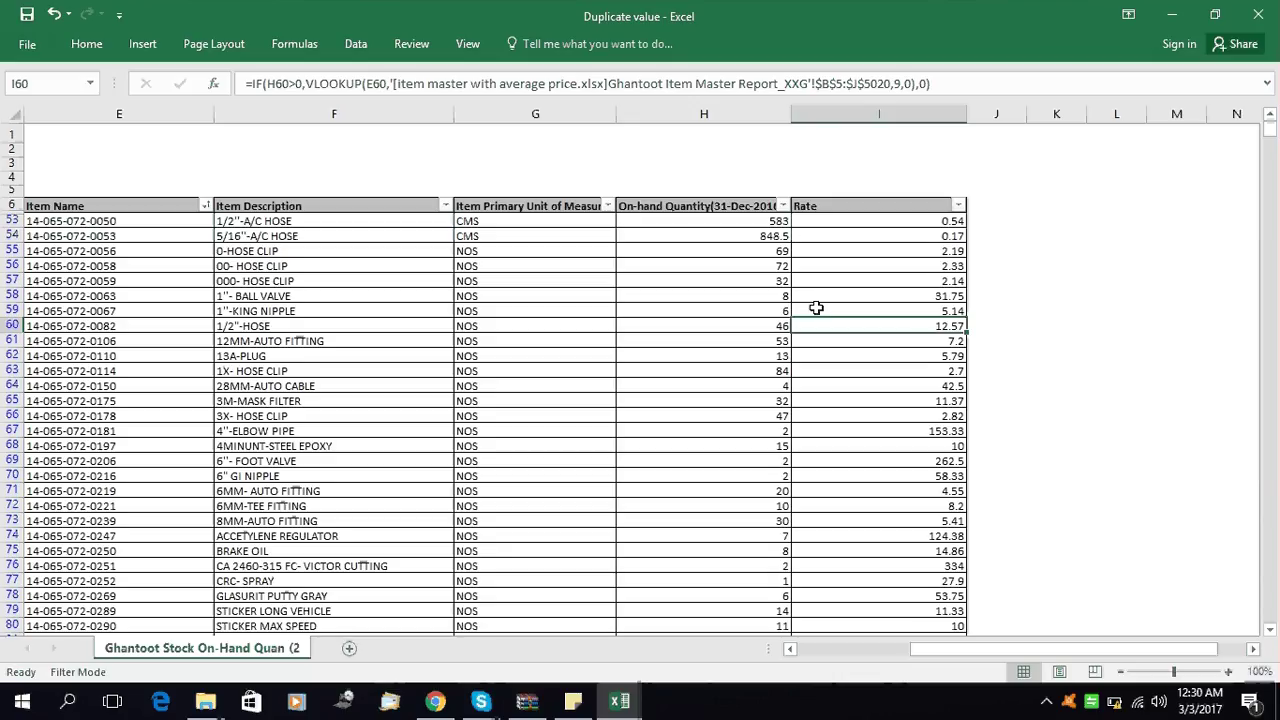
# Sort the stock list by On-hand Quantity from smallest to largest
pyautogui.click(763, 308)
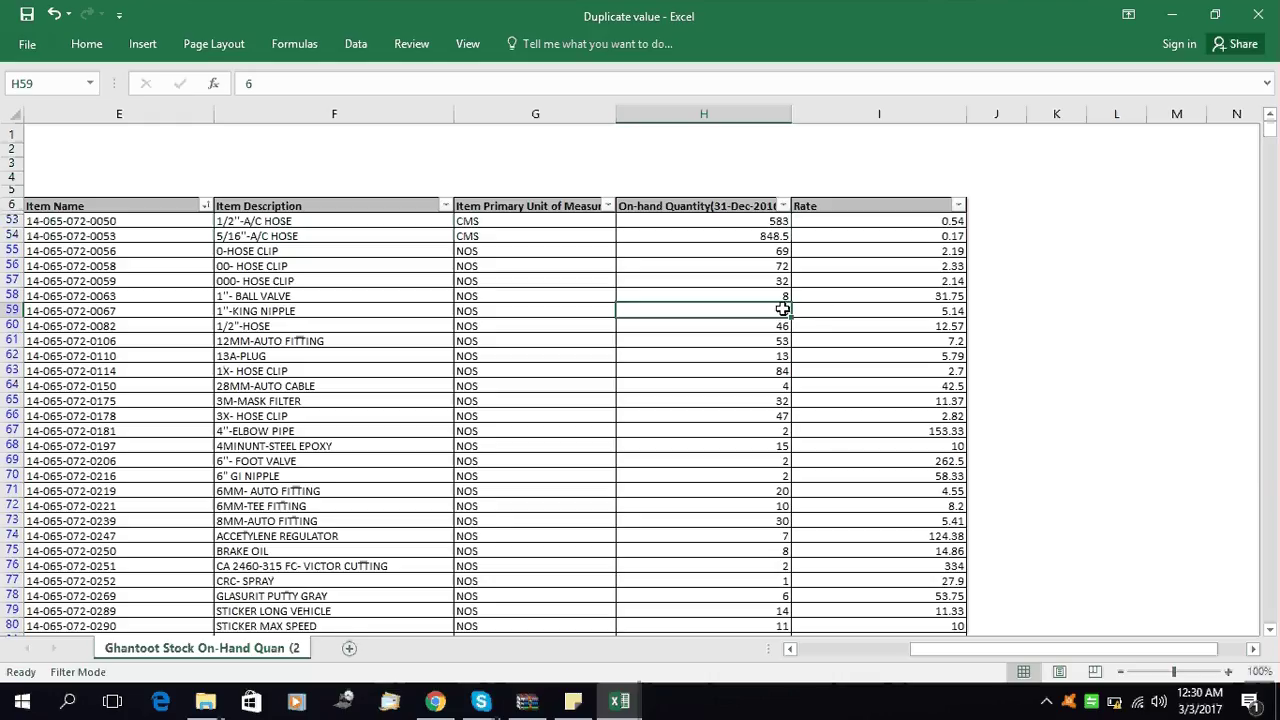
pyautogui.click(783, 206)
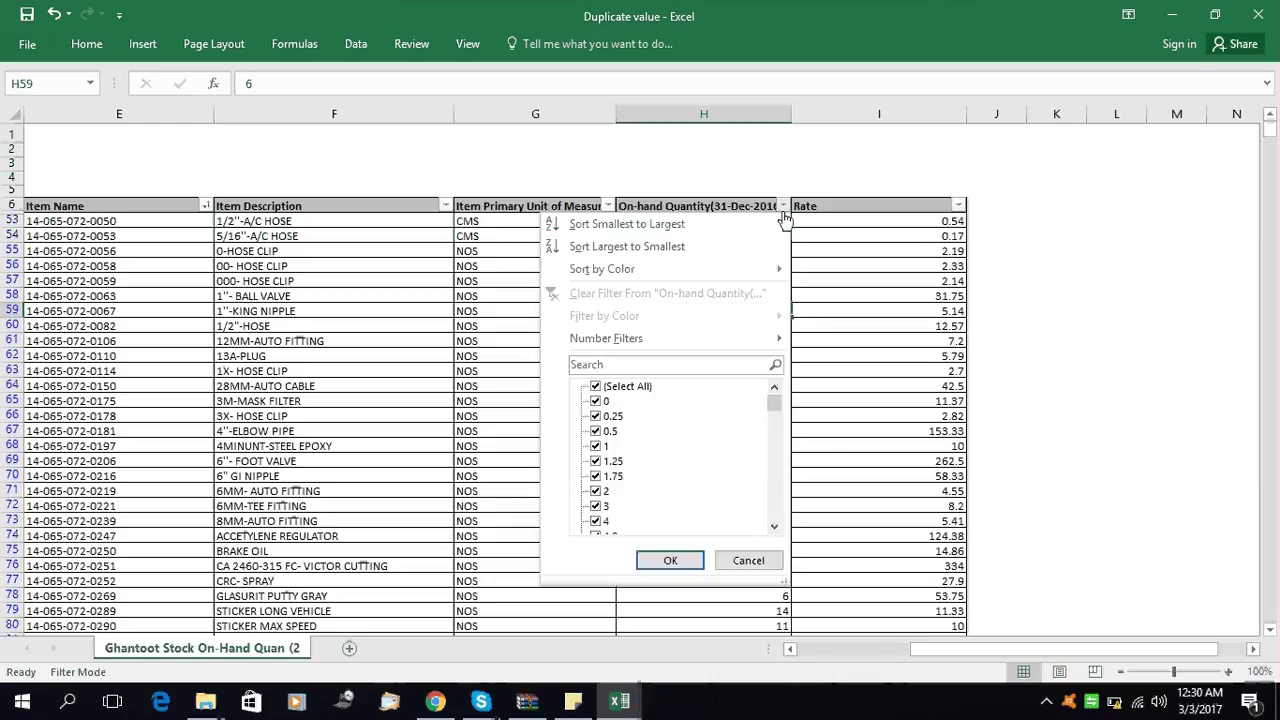
pyautogui.click(665, 224)
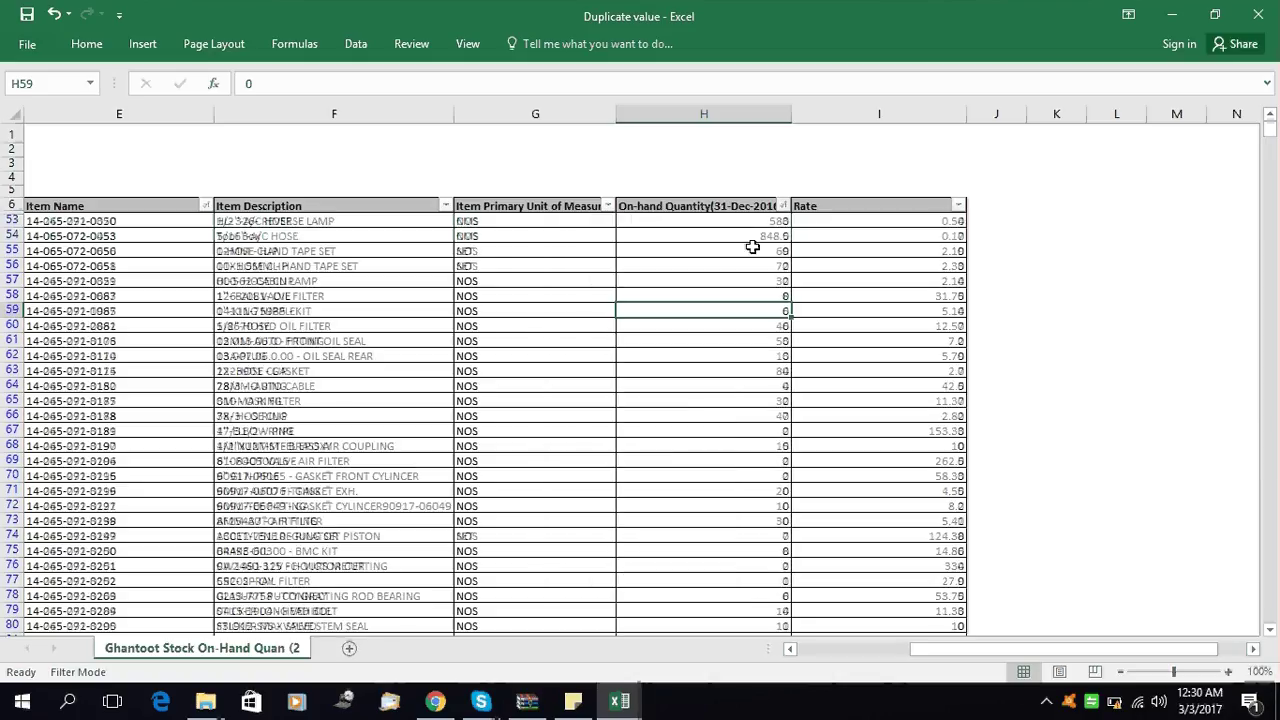
# Examine the first sorted rows of the On-hand Quantity column from row 57 down to row 70
pyautogui.click(785, 271)
pyautogui.press('Down')
pyautogui.press('Down')
pyautogui.press('Down')
pyautogui.press('Down')
pyautogui.press('Down')
pyautogui.press('Down')
pyautogui.press('Down')
pyautogui.press('Down')
pyautogui.press('Down')
pyautogui.press('Down')
pyautogui.press('Down')
pyautogui.press('Down')
pyautogui.press('Down')
pyautogui.press('Down')
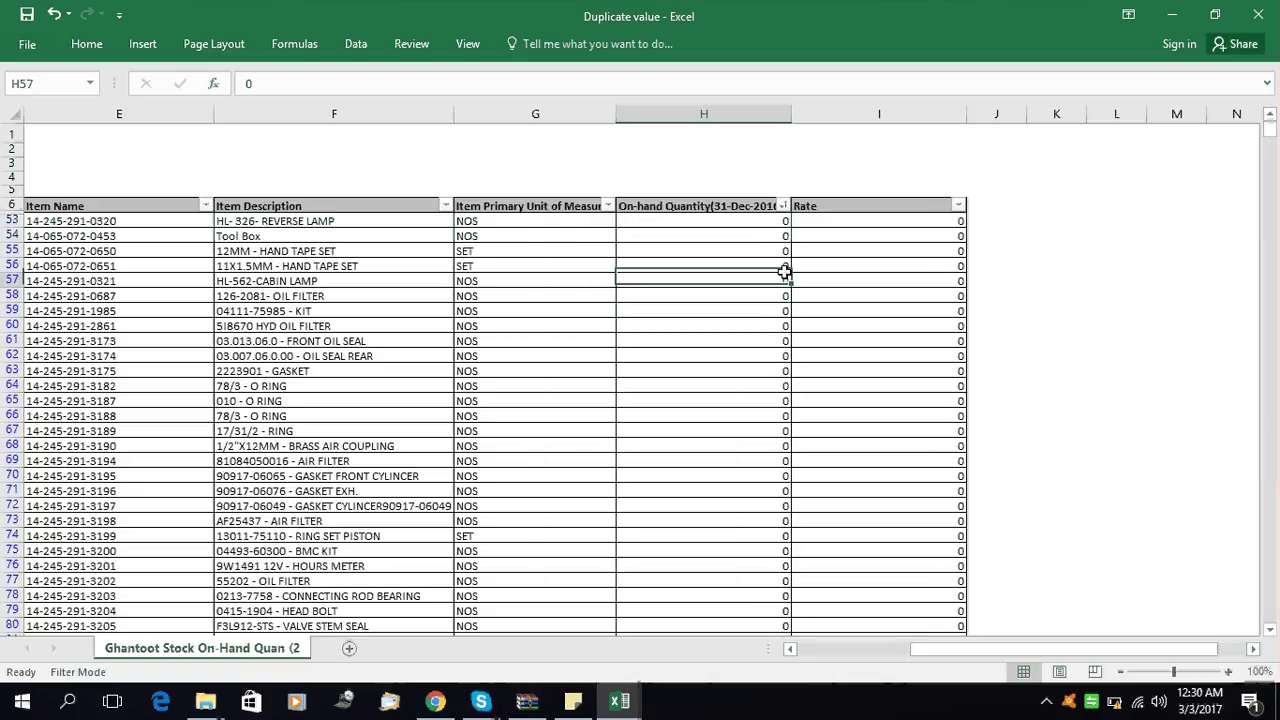
# Inspect the formula in Rate cell I70, checking its H70>0 condition, VLOOKUP arguments and value if false
pyautogui.press('Right')
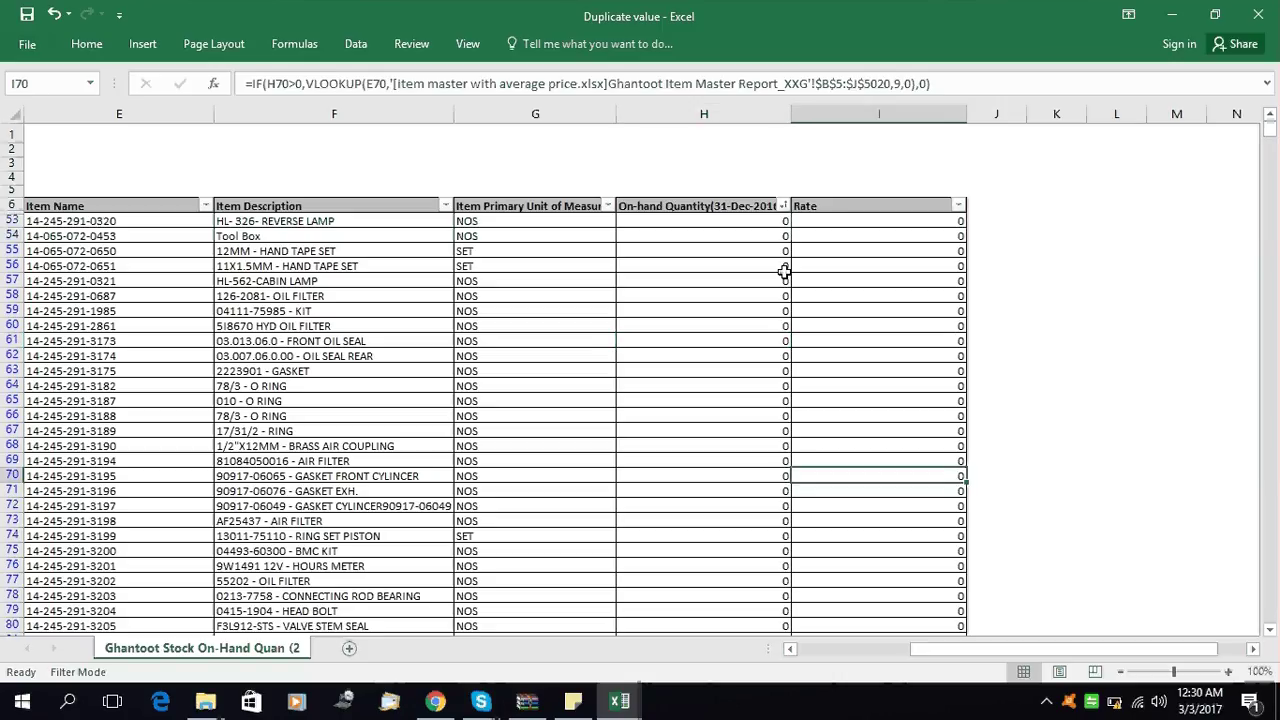
pyautogui.press('F2')
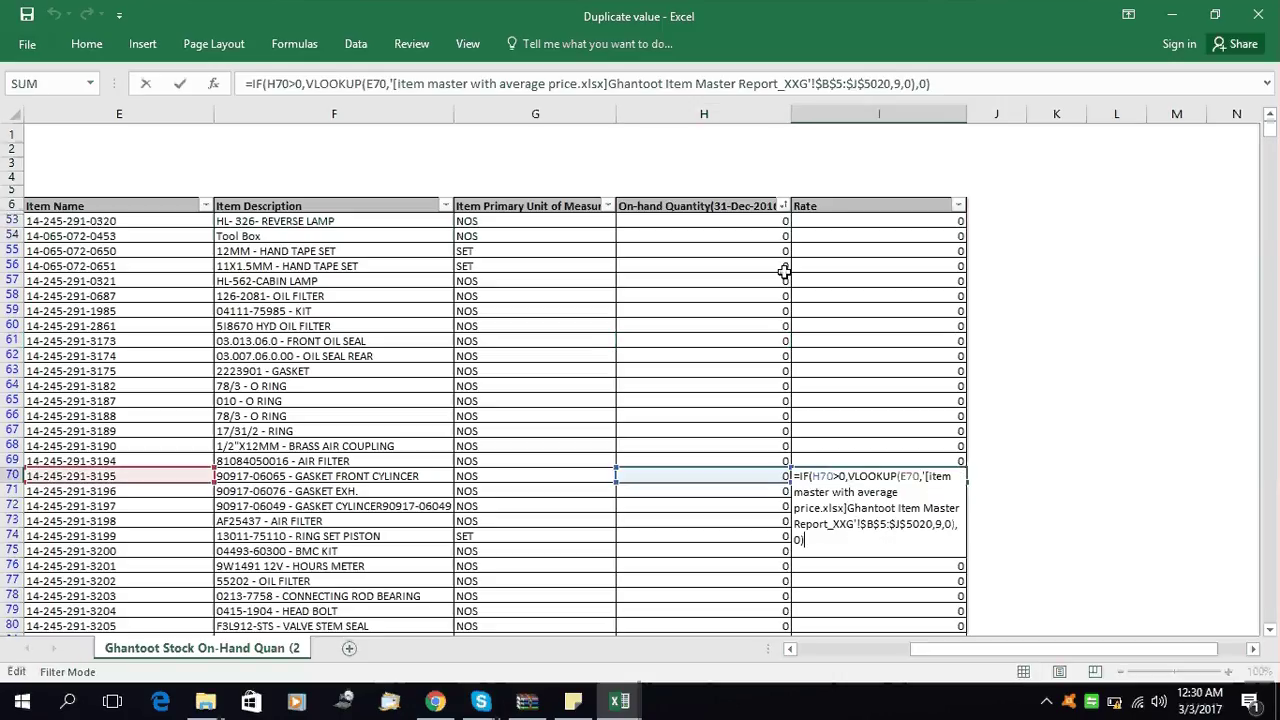
pyautogui.hotkey('ctrl', 'Return')
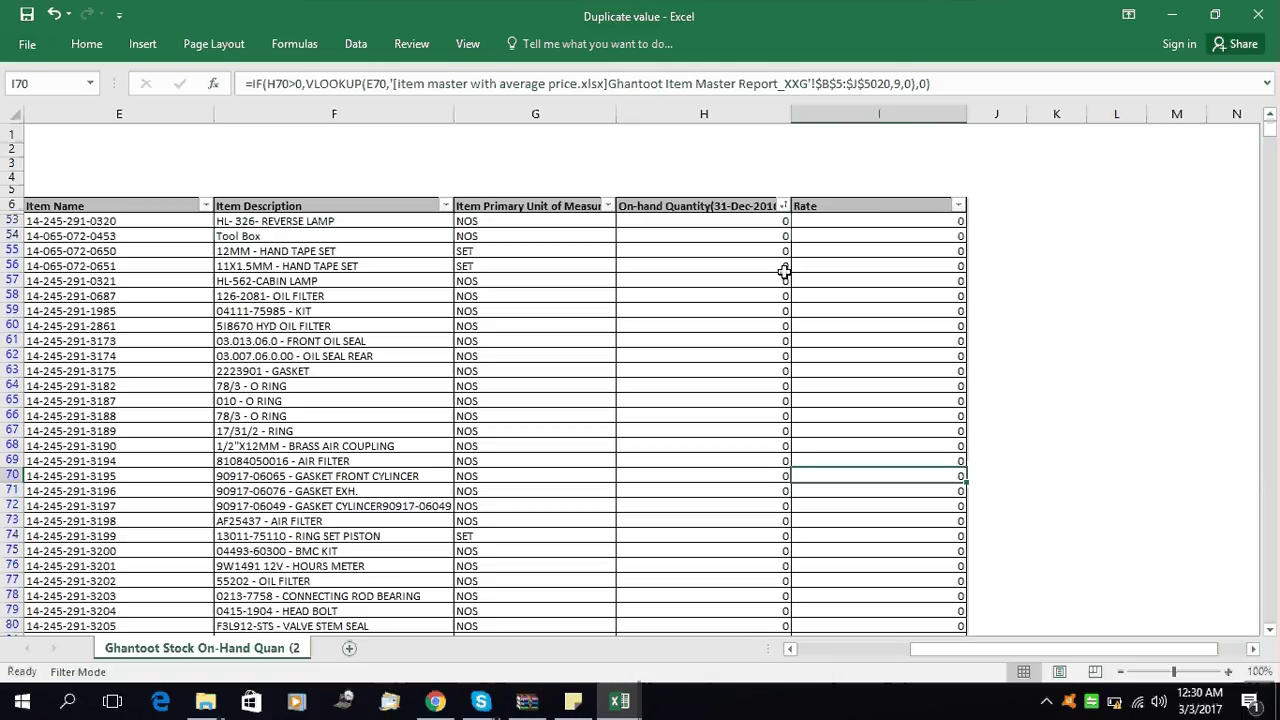
pyautogui.press('Left')
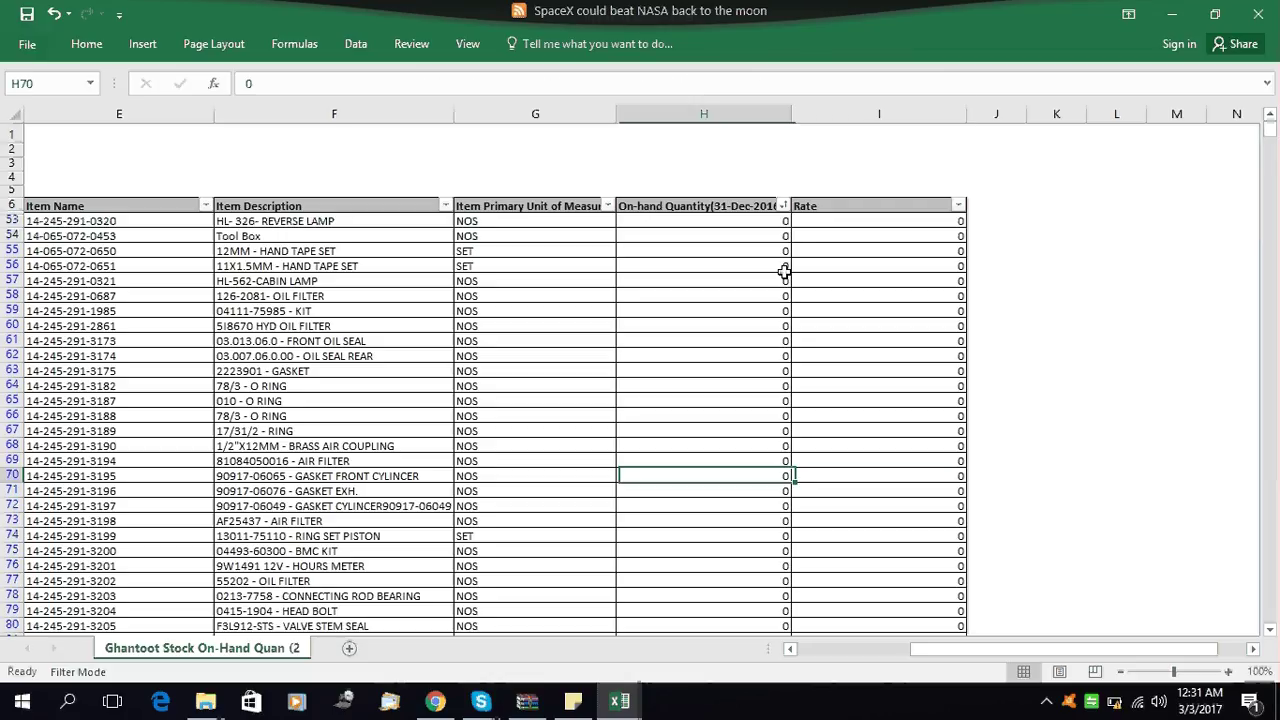
pyautogui.press('Right')
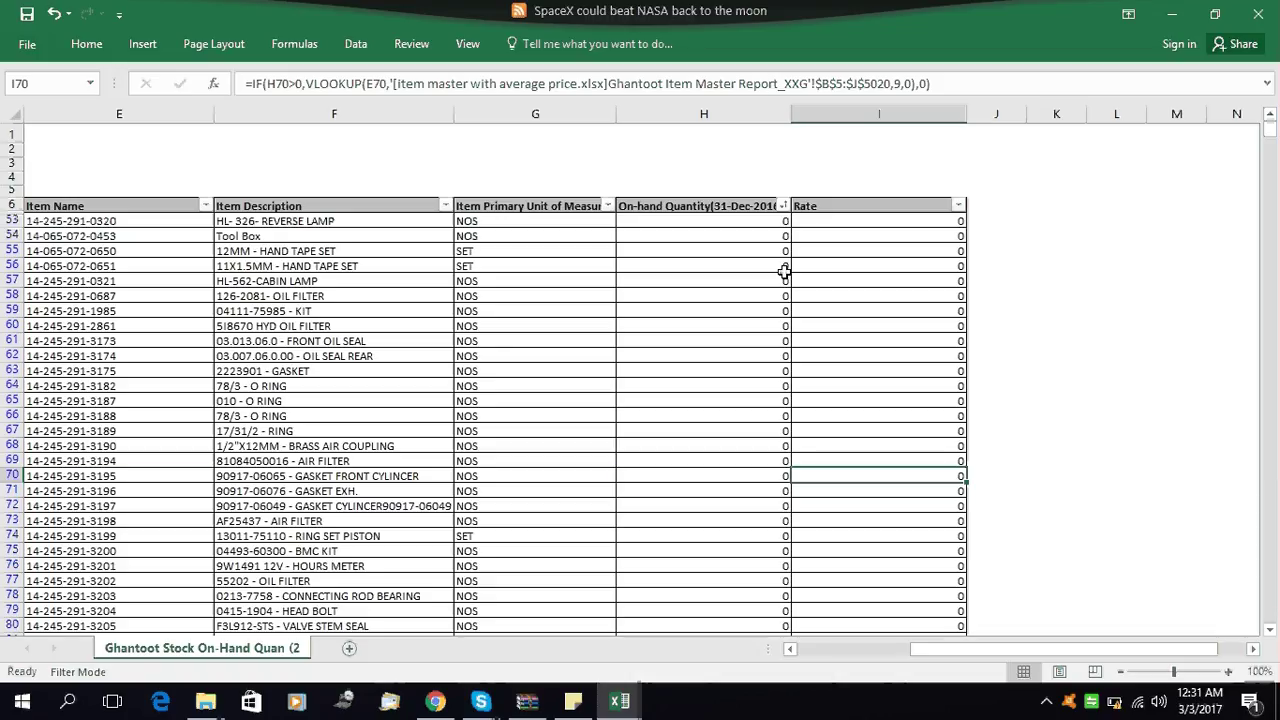
pyautogui.press('F2')
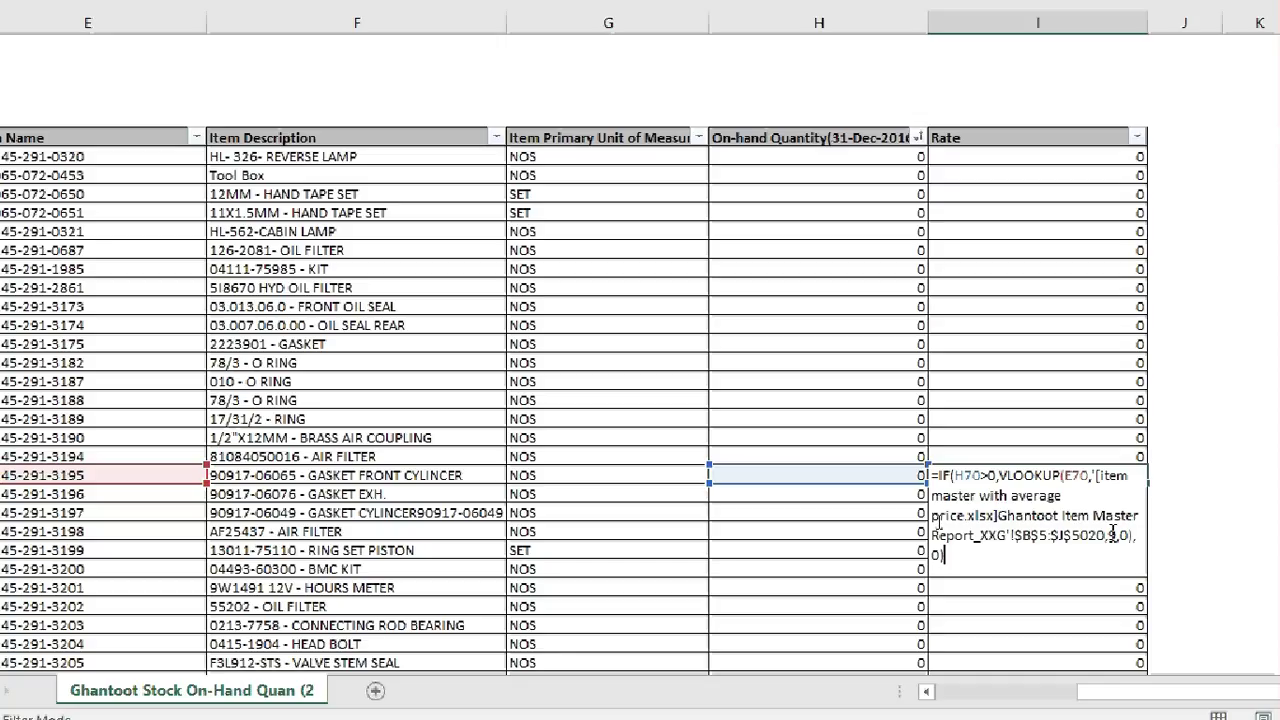
pyautogui.hscroll(2, 1118, 541)
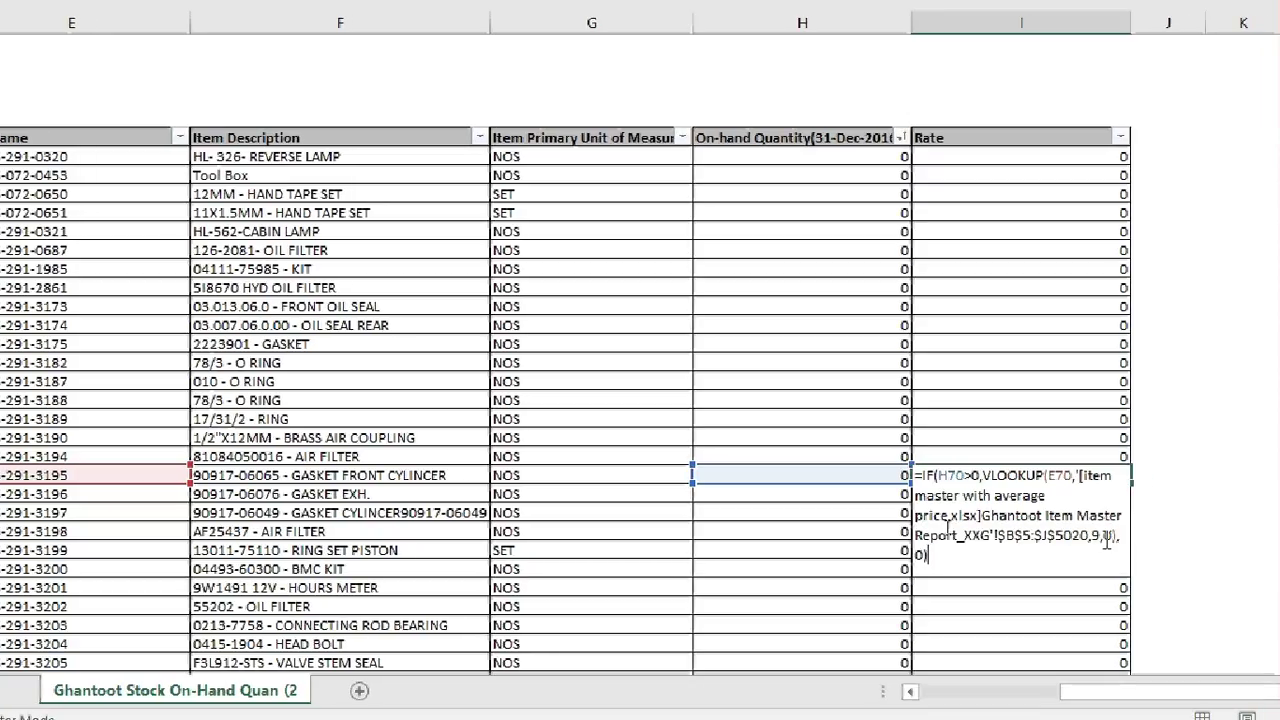
pyautogui.click(1108, 541)
pyautogui.hscroll(2, 1108, 541)
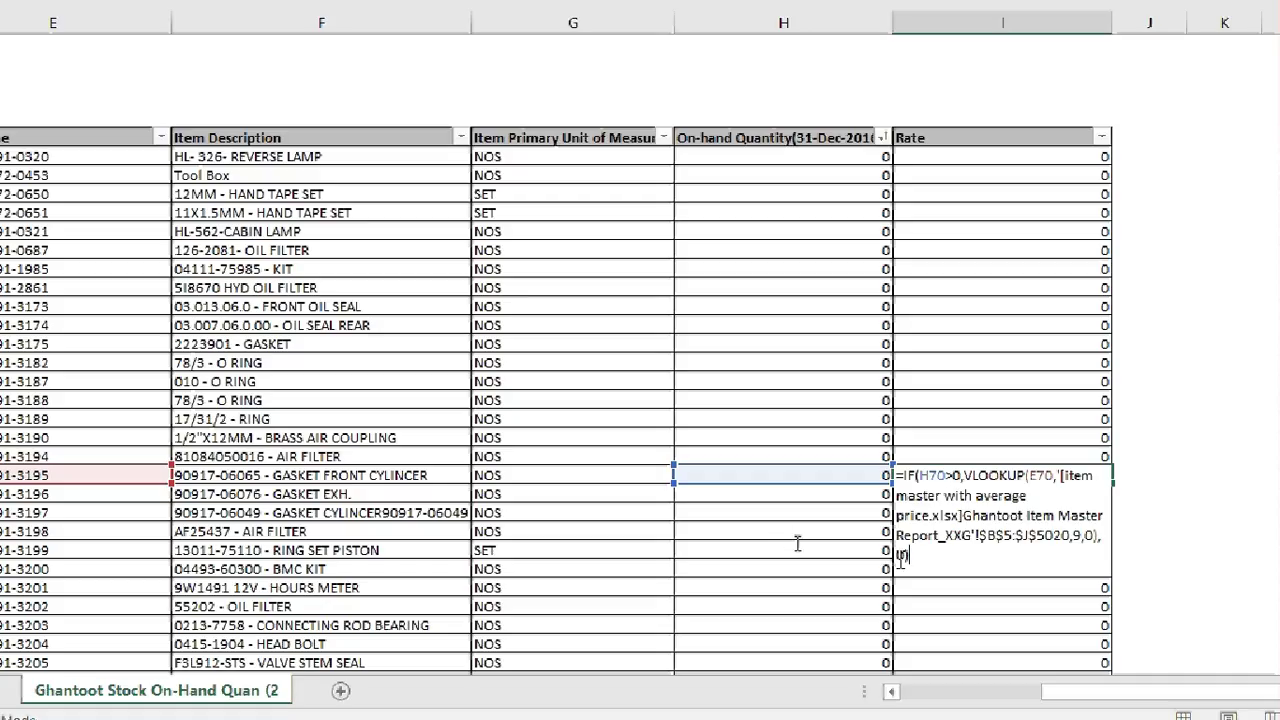
pyautogui.press('Return')
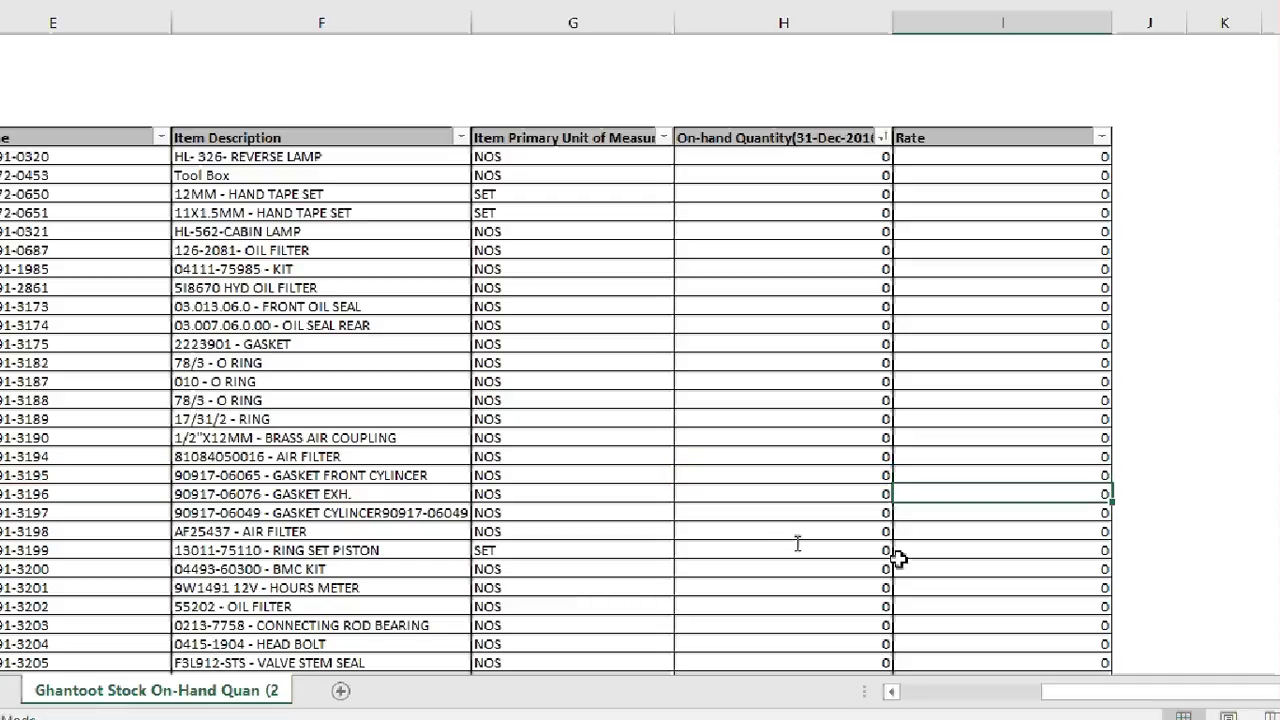
# Find where On-hand Quantity rises above zero in the sorted list and compare the quantity and Rate of the first such row
pyautogui.hotkey('ctrl', 'Down')
pyautogui.press('Down')
pyautogui.press('Down')
pyautogui.press('Down')
pyautogui.press('Down')
pyautogui.press('Down')
pyautogui.press('Down')
pyautogui.press('Down')
pyautogui.press('Down')
pyautogui.press('Down')
pyautogui.press('Down')
pyautogui.press('Down')
pyautogui.press('Down')
pyautogui.press('Down')
pyautogui.press('Down')
pyautogui.press('Down')
pyautogui.press('Down')
pyautogui.press('Down')
pyautogui.press('Down')
pyautogui.press('Down')
pyautogui.press('Down')
pyautogui.press('Up')
pyautogui.press('Up')
pyautogui.press('Up')
pyautogui.press('Up')
pyautogui.press('Up')
pyautogui.press('Up')
pyautogui.press('Up')
pyautogui.press('Up')
pyautogui.press('Up')
pyautogui.press('Up')
pyautogui.press('Up')
pyautogui.press('Up')
pyautogui.press('Up')
pyautogui.press('Up')
pyautogui.press('Up')
pyautogui.press('Up')
pyautogui.press('Up')
pyautogui.press('Up')
pyautogui.press('Up')
pyautogui.press('Up')
pyautogui.press('Down')
pyautogui.press('Left')
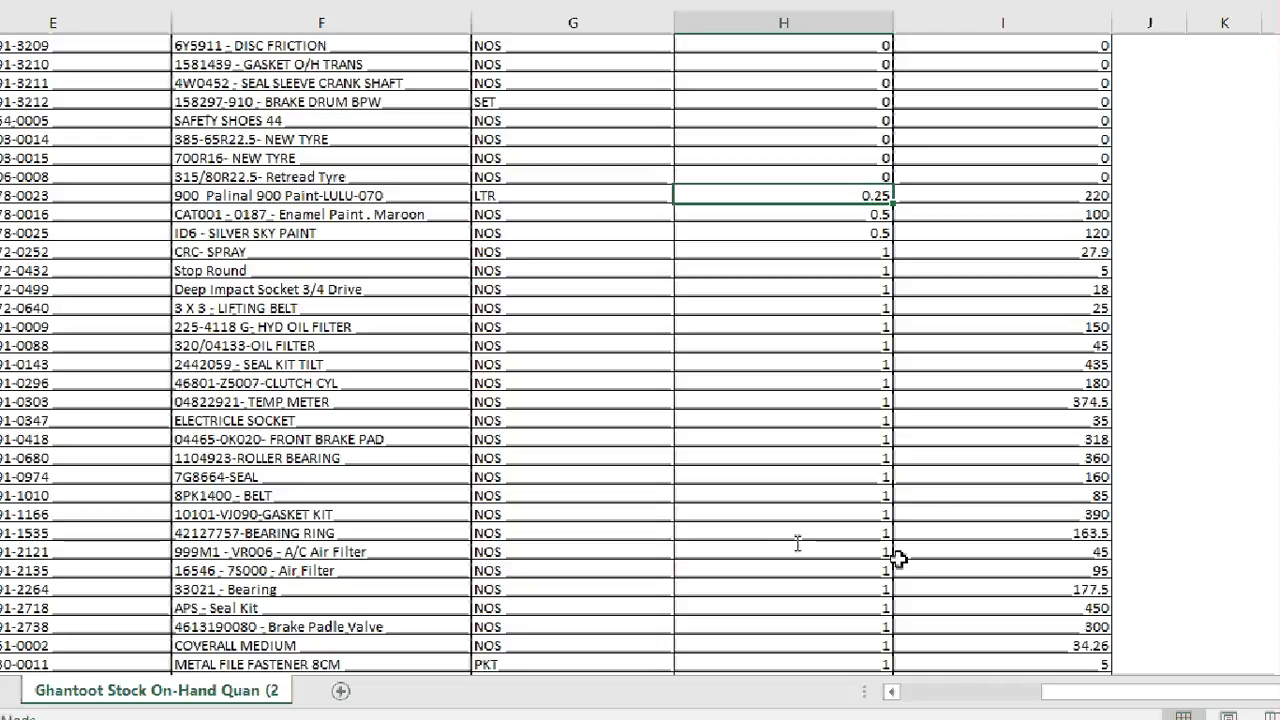
pyautogui.press('Left')
pyautogui.press('Right')
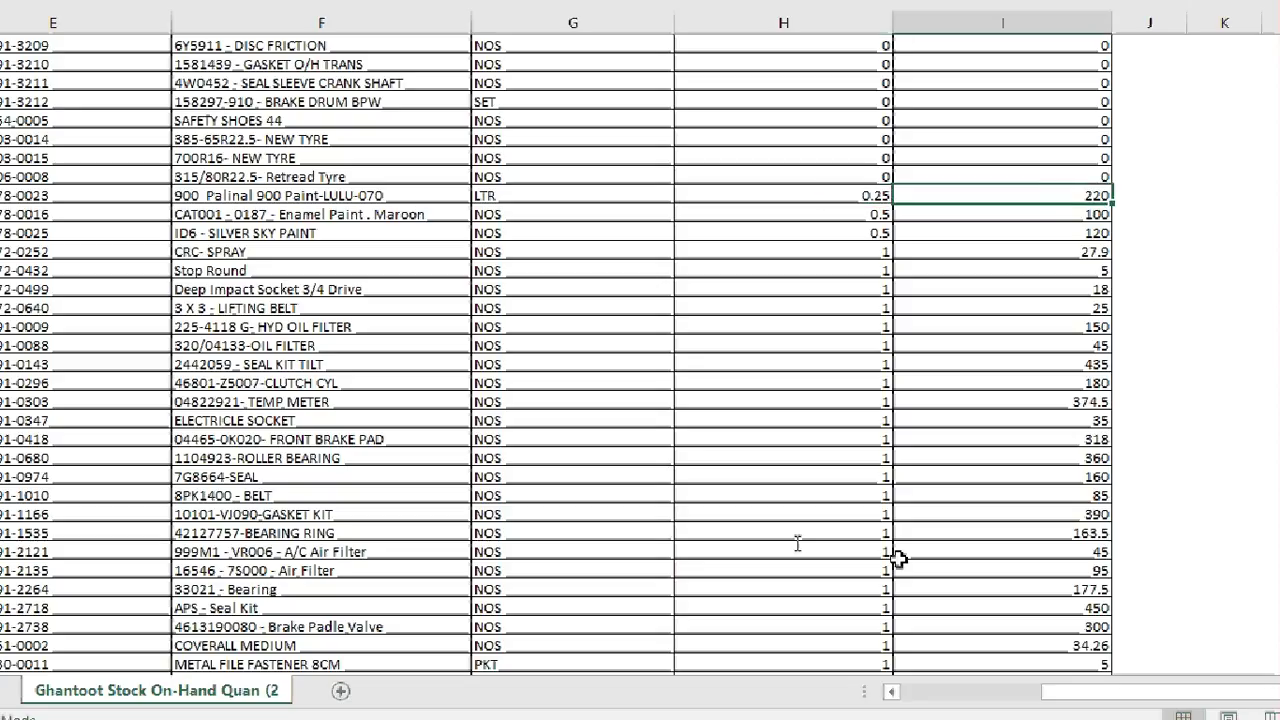
# Compare the description, unit and On-hand Quantity in row 92 with its Rate
pyautogui.press('Left')
pyautogui.press('Right')
pyautogui.press('Right')
pyautogui.press('Left')
pyautogui.press('Left')
pyautogui.press('Left')
pyautogui.press('Right')
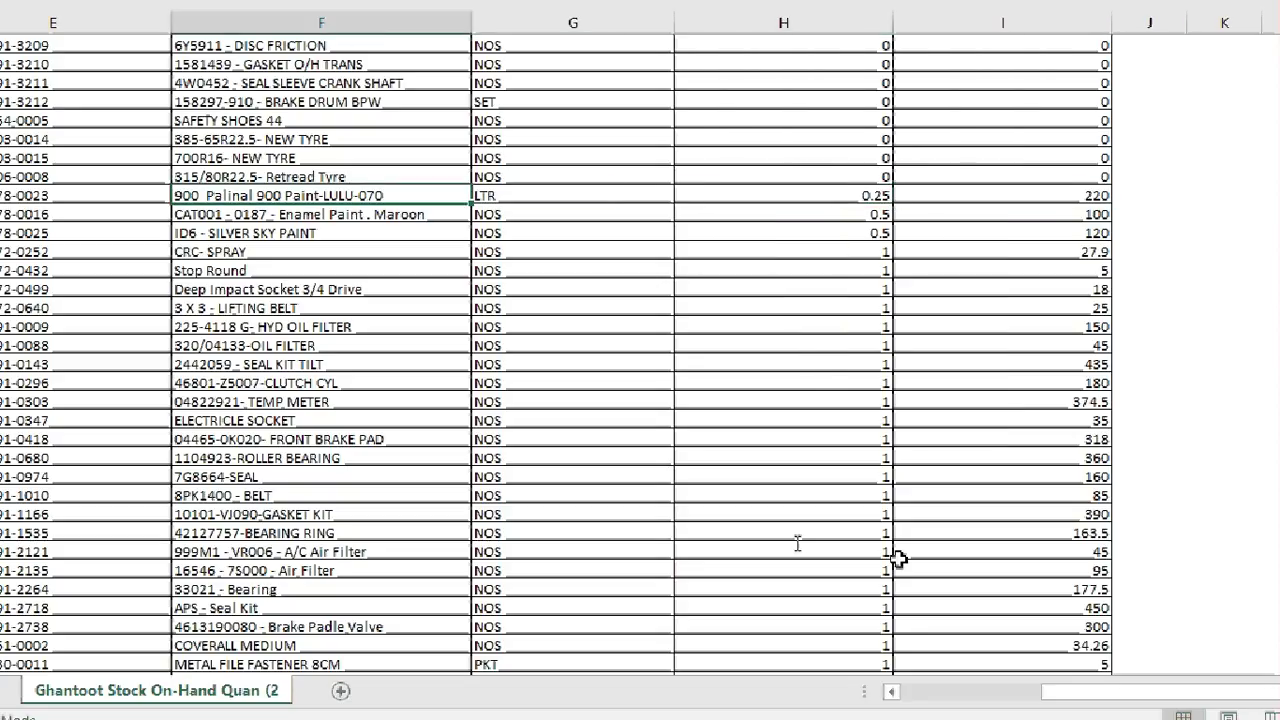
pyautogui.press('Right')
# Compare the item code and On-hand Quantity in row 93 with its Rate
pyautogui.press('Down')
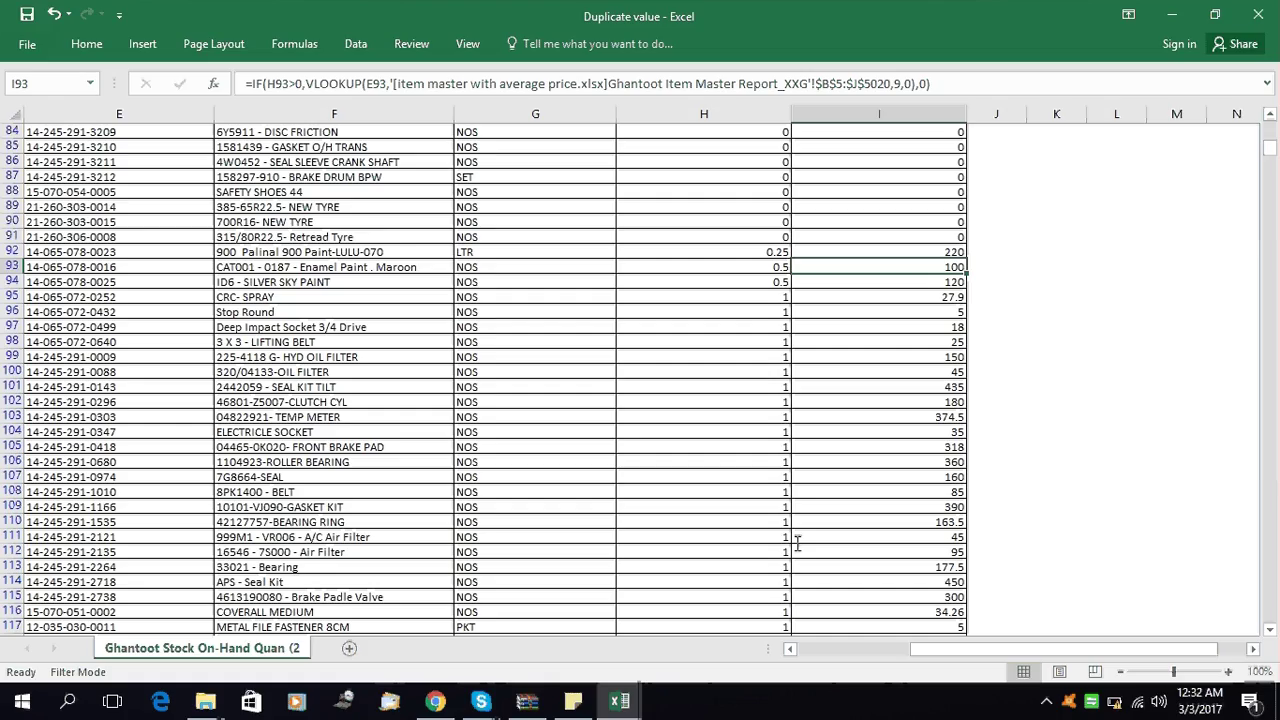
pyautogui.press('Left')
pyautogui.press('Left')
pyautogui.press('Left')
pyautogui.press('Left')
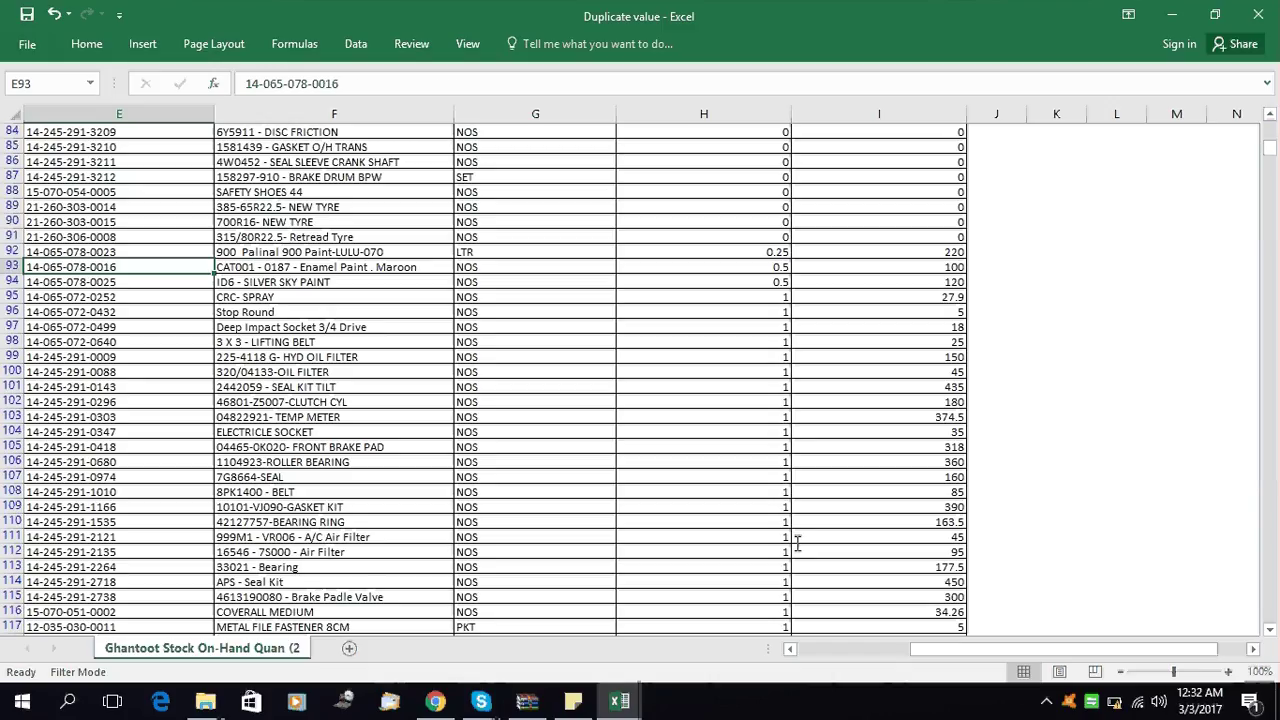
pyautogui.press('Right')
pyautogui.press('Right')
pyautogui.press('Right')
pyautogui.press('Right')
pyautogui.press('Right')
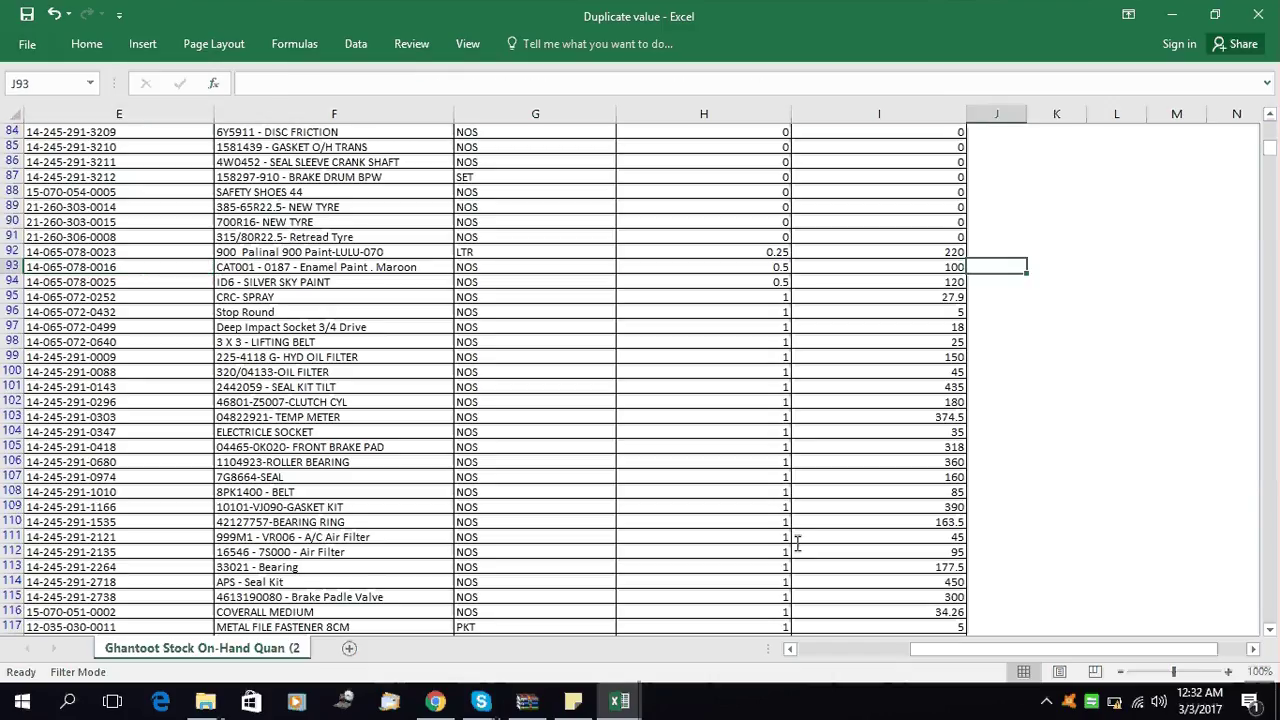
# Inspect the IF function arguments of Rate cell I93 and close them without changes
pyautogui.press('Left')
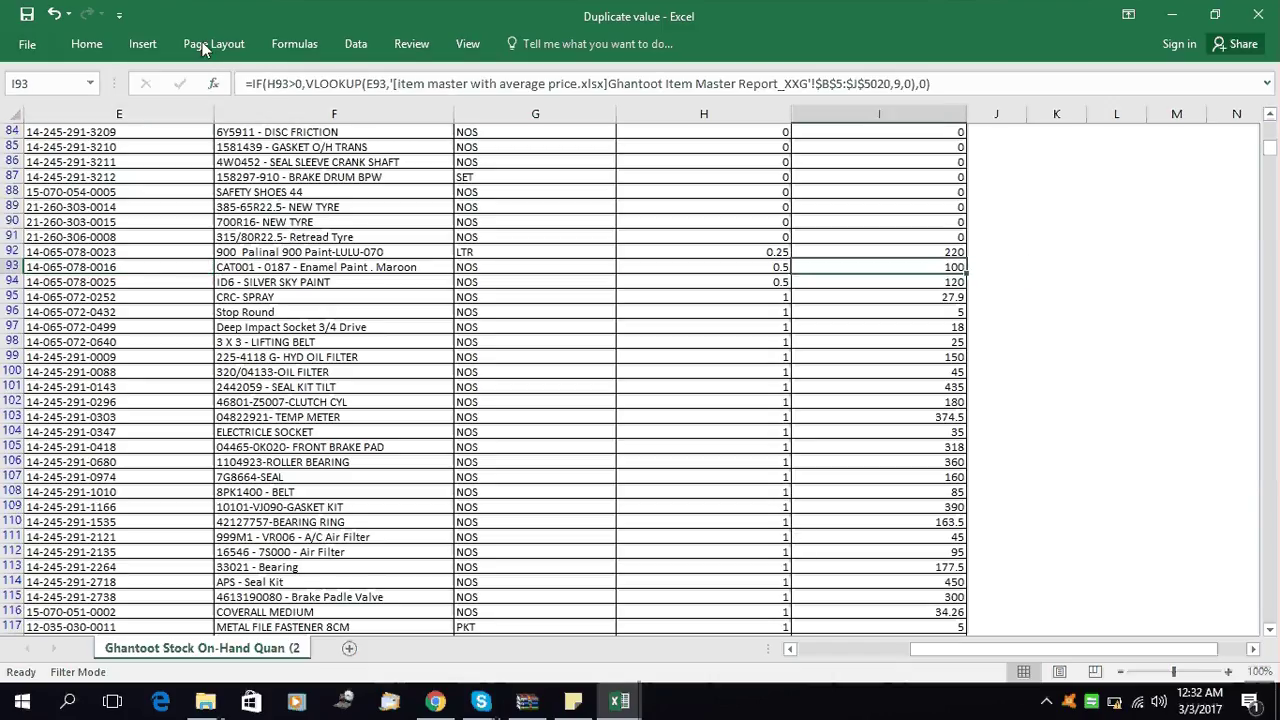
pyautogui.click(212, 86)
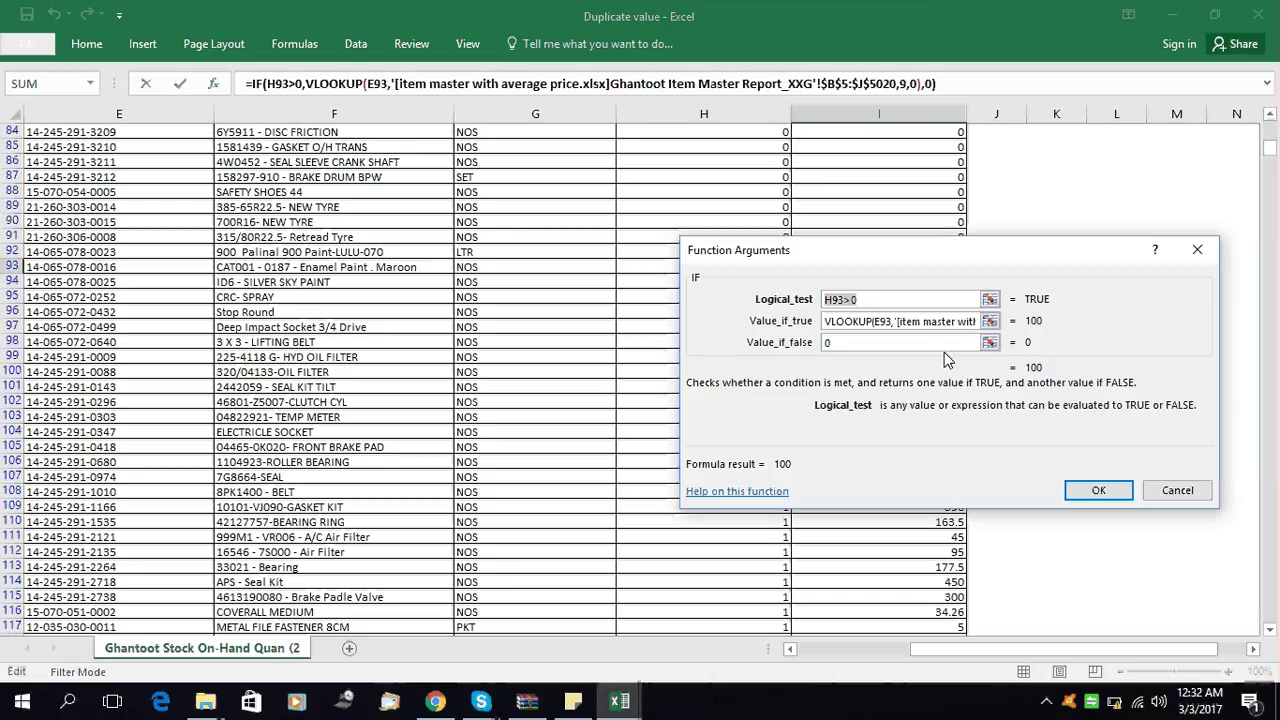
pyautogui.click(1175, 496)
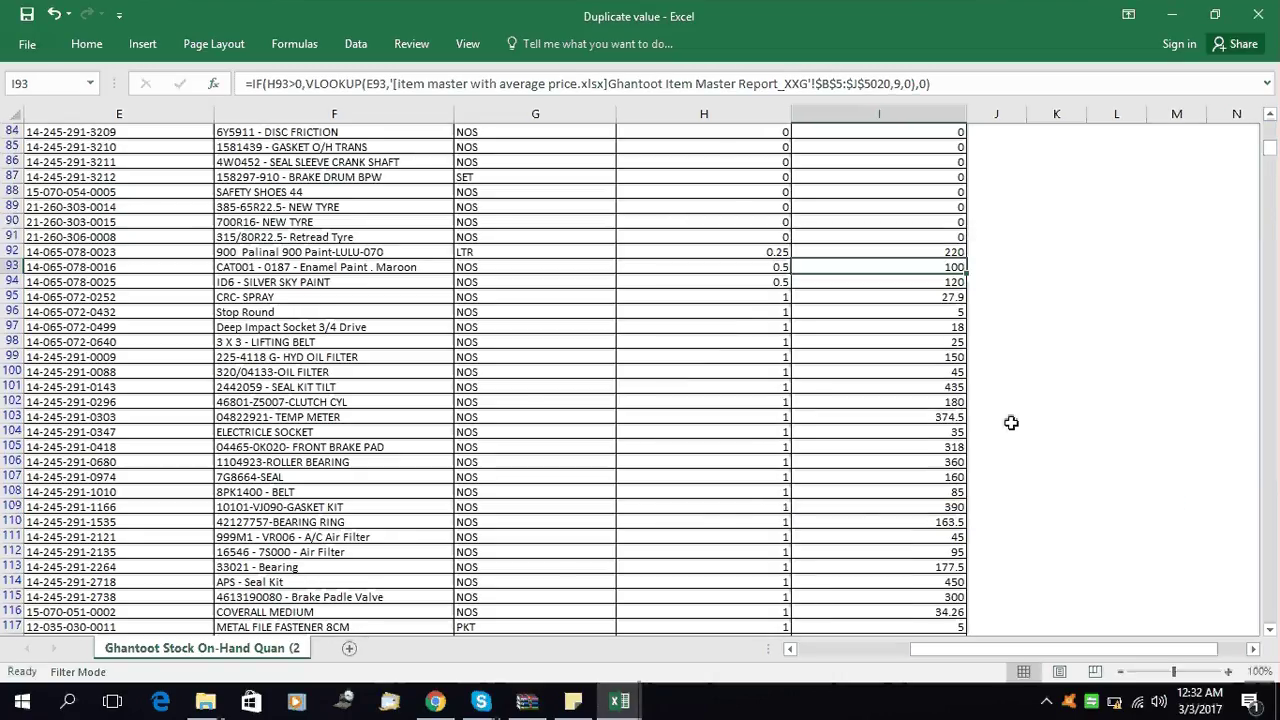
# Check the Rate formulas and values in the rows below I93, down to row 102
pyautogui.press('Down')
pyautogui.press('Down')
pyautogui.press('Down')
pyautogui.press('Down')
pyautogui.press('Down')
pyautogui.press('Down')
pyautogui.press('Down')
pyautogui.press('Down')
pyautogui.press('Down')
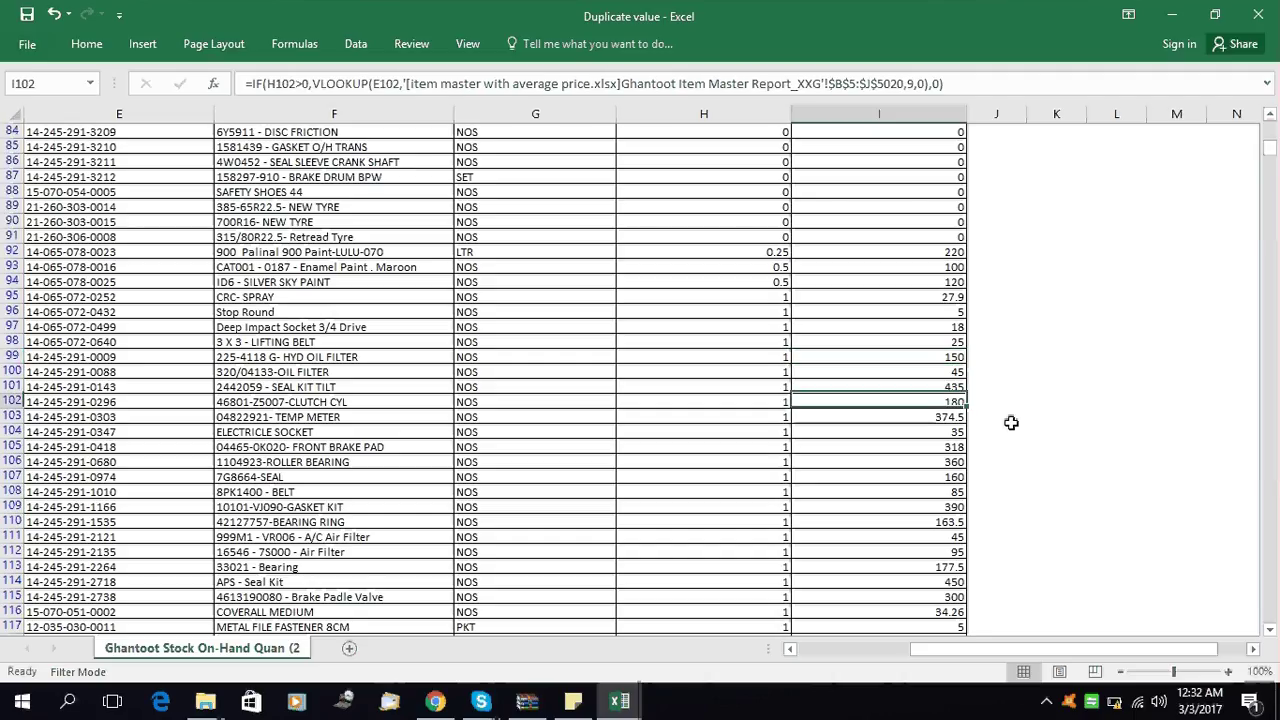
pyautogui.press('Up')
pyautogui.press('Up')
pyautogui.press('Up')
pyautogui.press('Up')
pyautogui.press('Up')
pyautogui.press('Right')
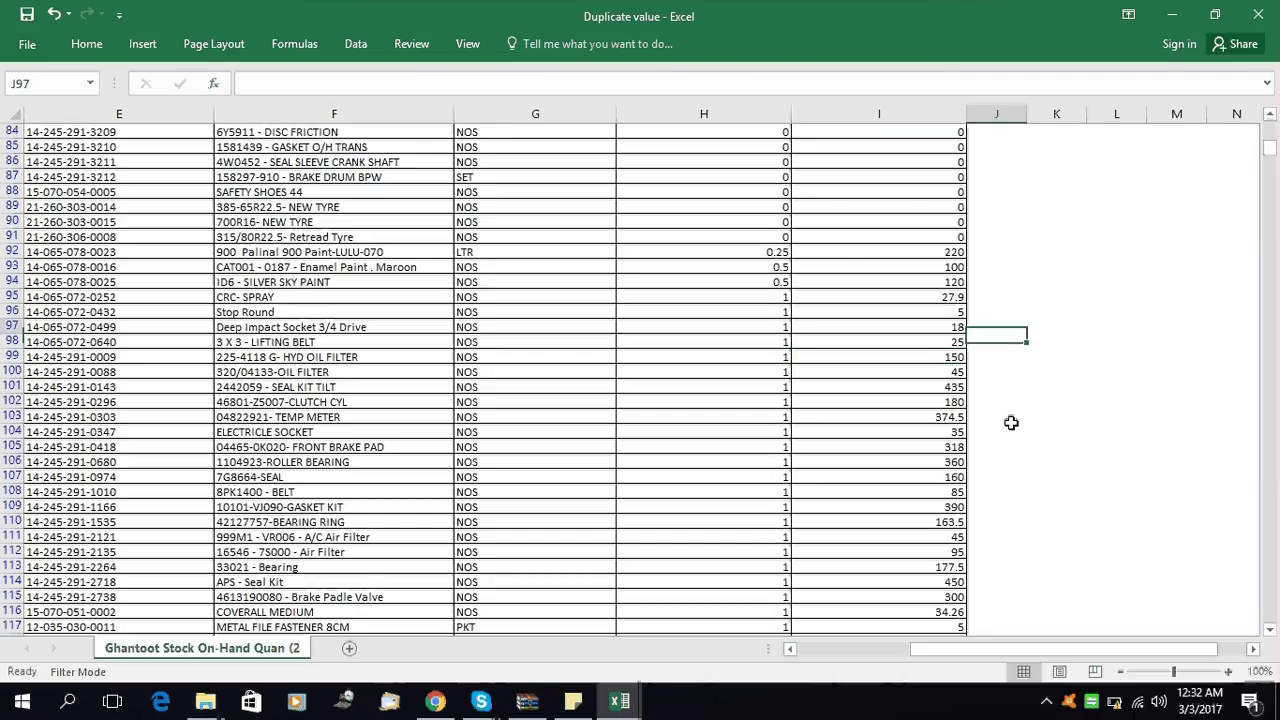
# Copy the formula from Rate cell I88, without its equals sign, into J88 as plain text
pyautogui.press('Up')
pyautogui.press('Up')
pyautogui.press('Up')
pyautogui.press('Up')
pyautogui.press('Up')
pyautogui.press('Up')
pyautogui.press('Up')
pyautogui.press('Up')
pyautogui.press('Up')
pyautogui.press('Right')
pyautogui.press('Left')
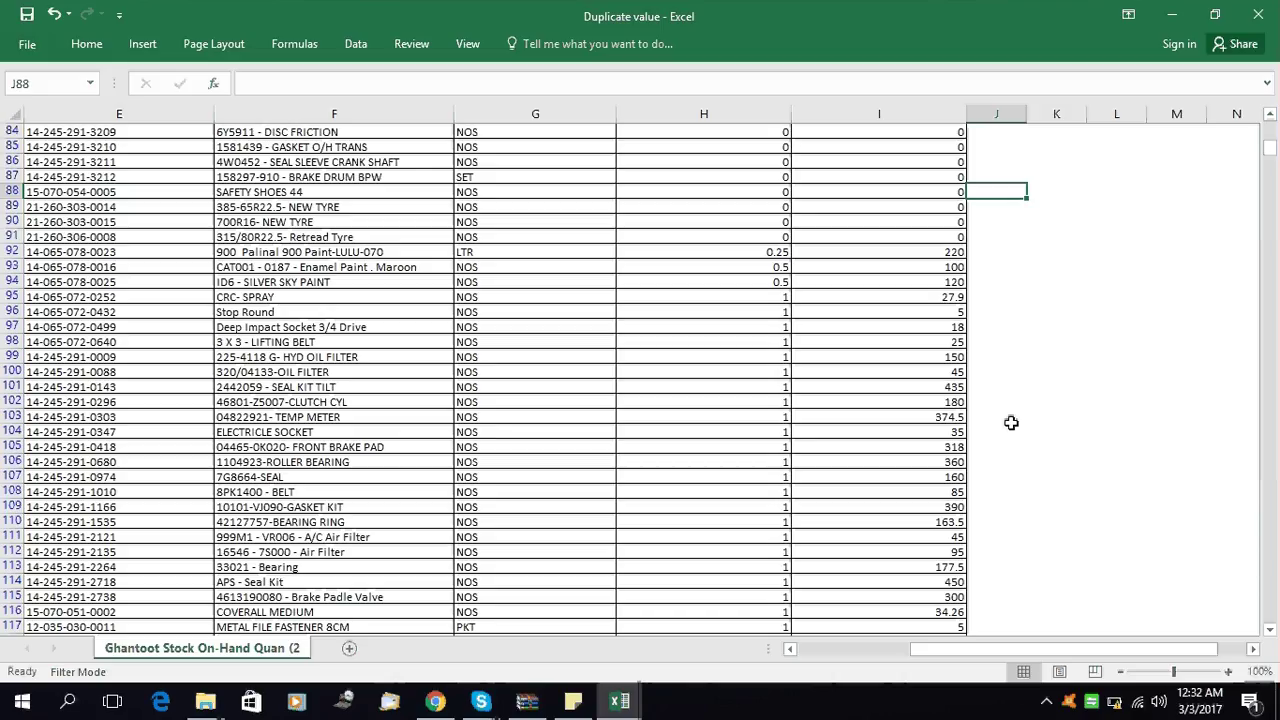
pyautogui.press('Left')
pyautogui.press('F2')
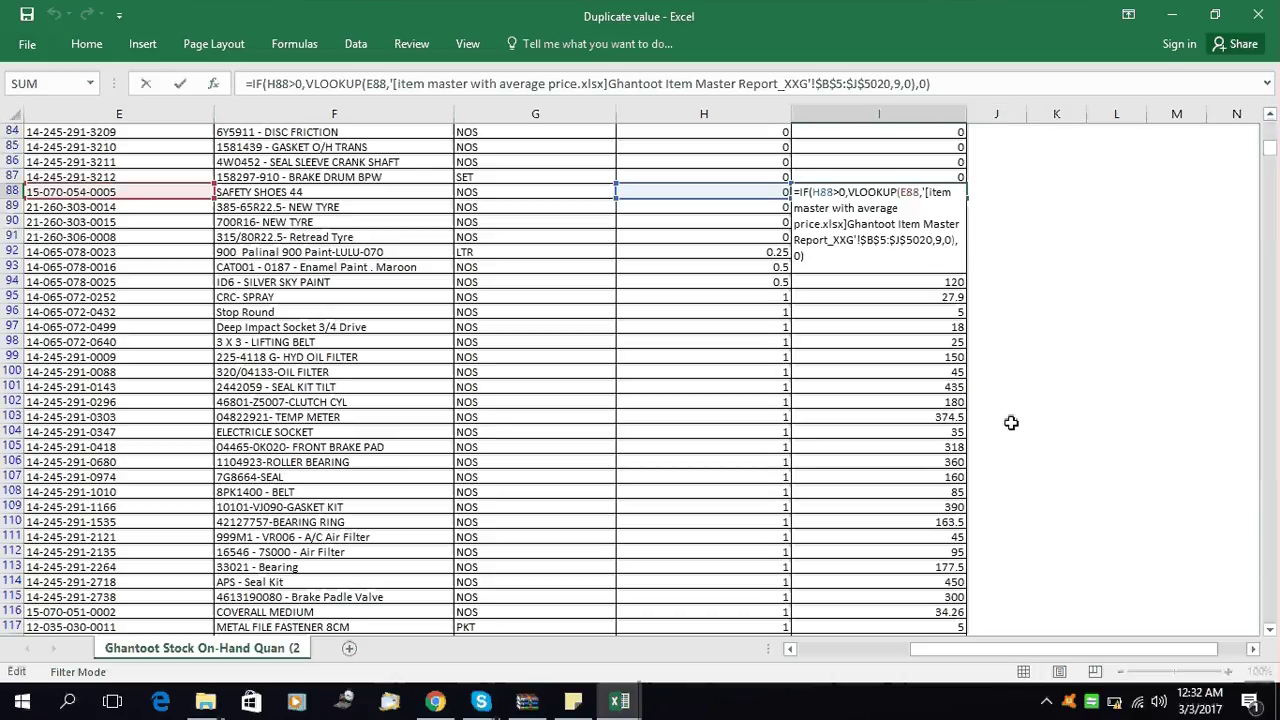
pyautogui.press('Home')
pyautogui.hotkey('shift', 'End')
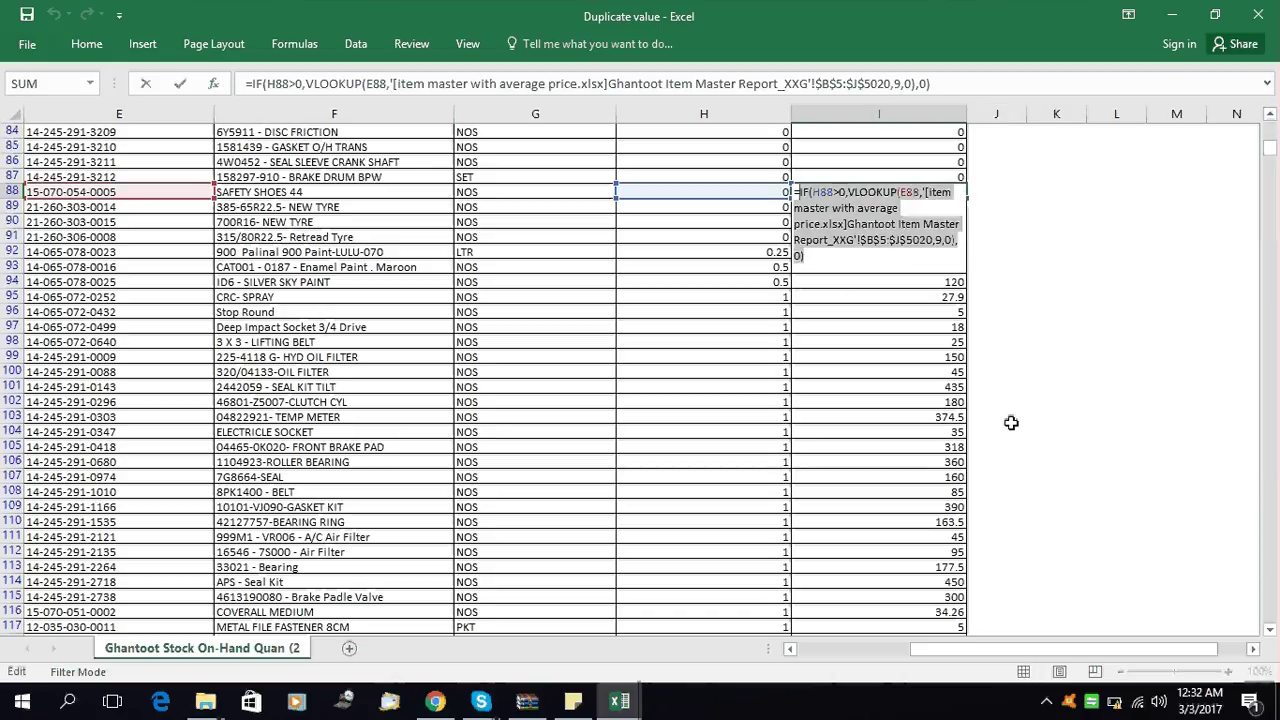
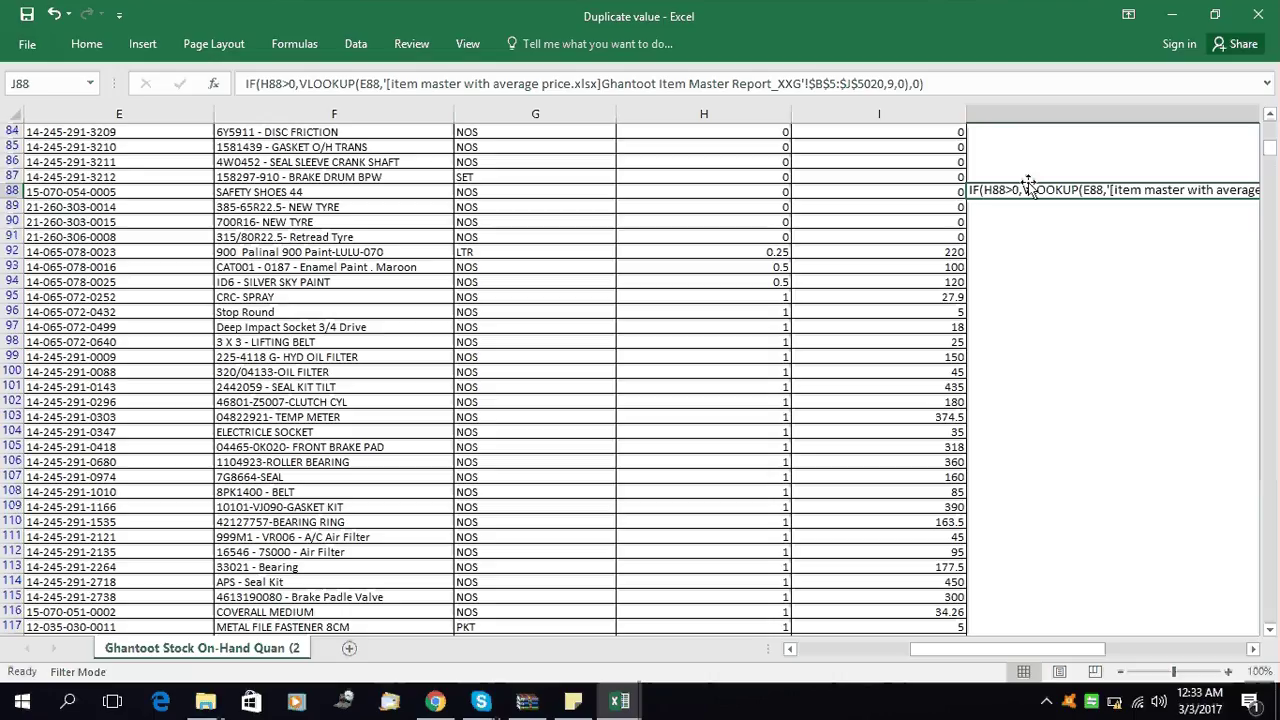
pyautogui.rightClick(1018, 193)
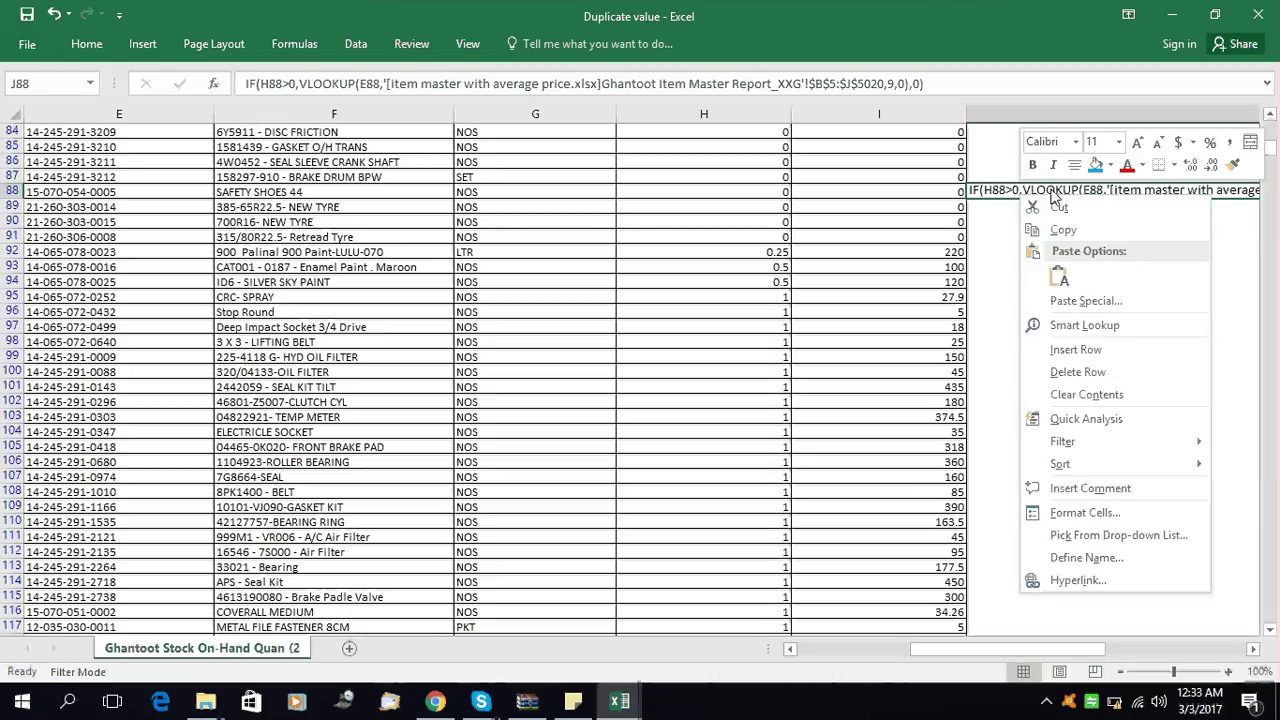
pyautogui.click(1052, 196)
pyautogui.moveTo(1052, 196); pyautogui.dragTo(1048, 237)
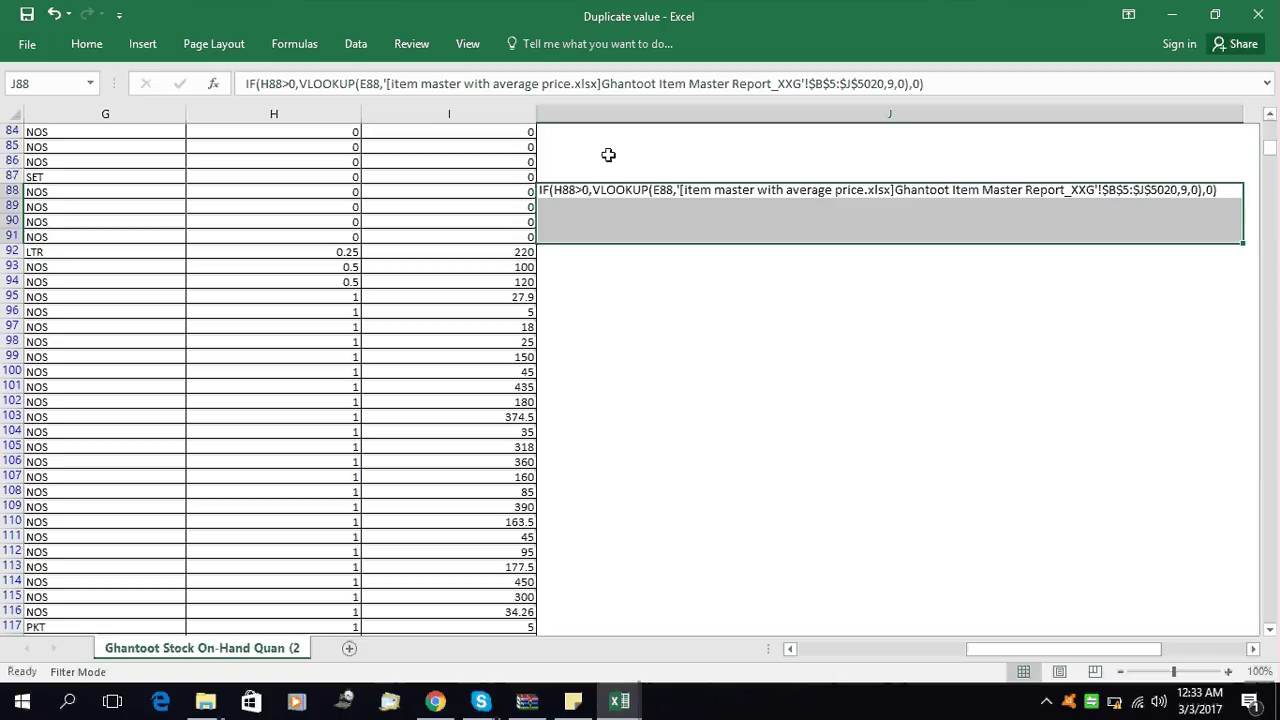
pyautogui.press('Right')
pyautogui.press('Left')
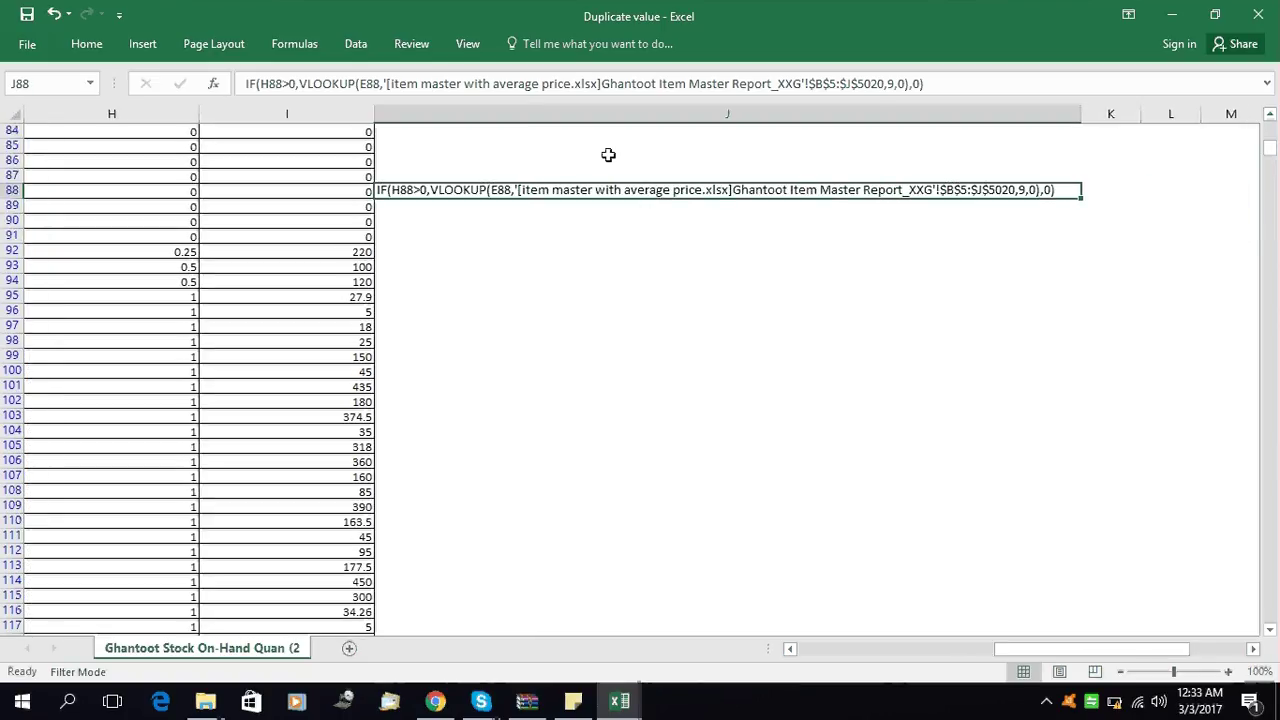
# Merge and center cells J88:J93 around the formula text
pyautogui.hotkey('shift', 'Down')
pyautogui.hotkey('shift', 'Down')
pyautogui.hotkey('shift', 'Down')
pyautogui.hotkey('shift', 'Down')
pyautogui.hotkey('shift', 'Down')
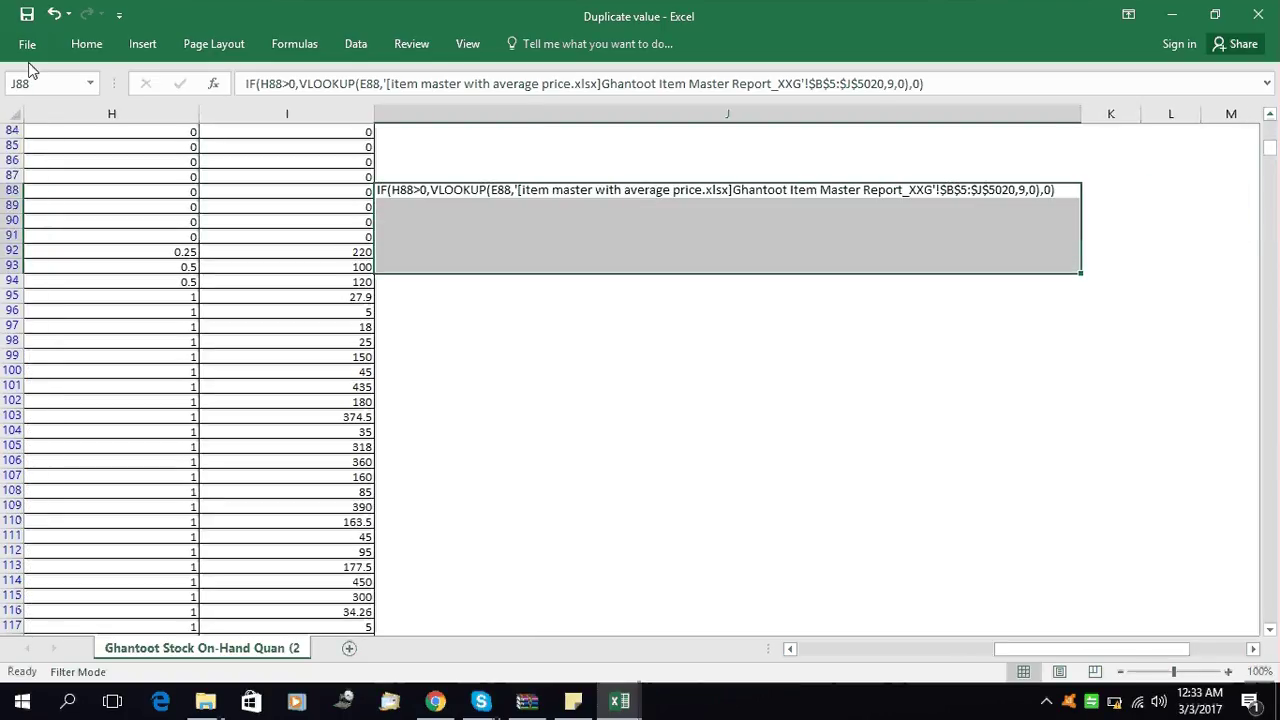
pyautogui.click(86, 44)
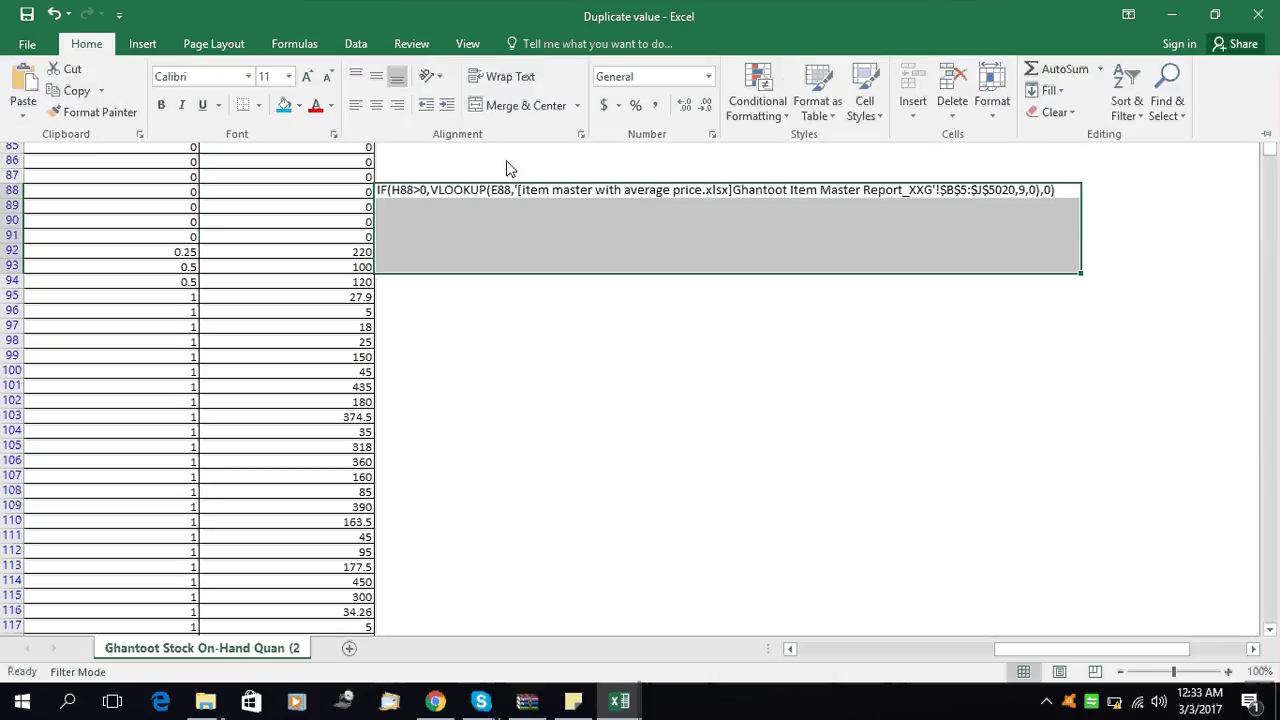
pyautogui.click(523, 106)
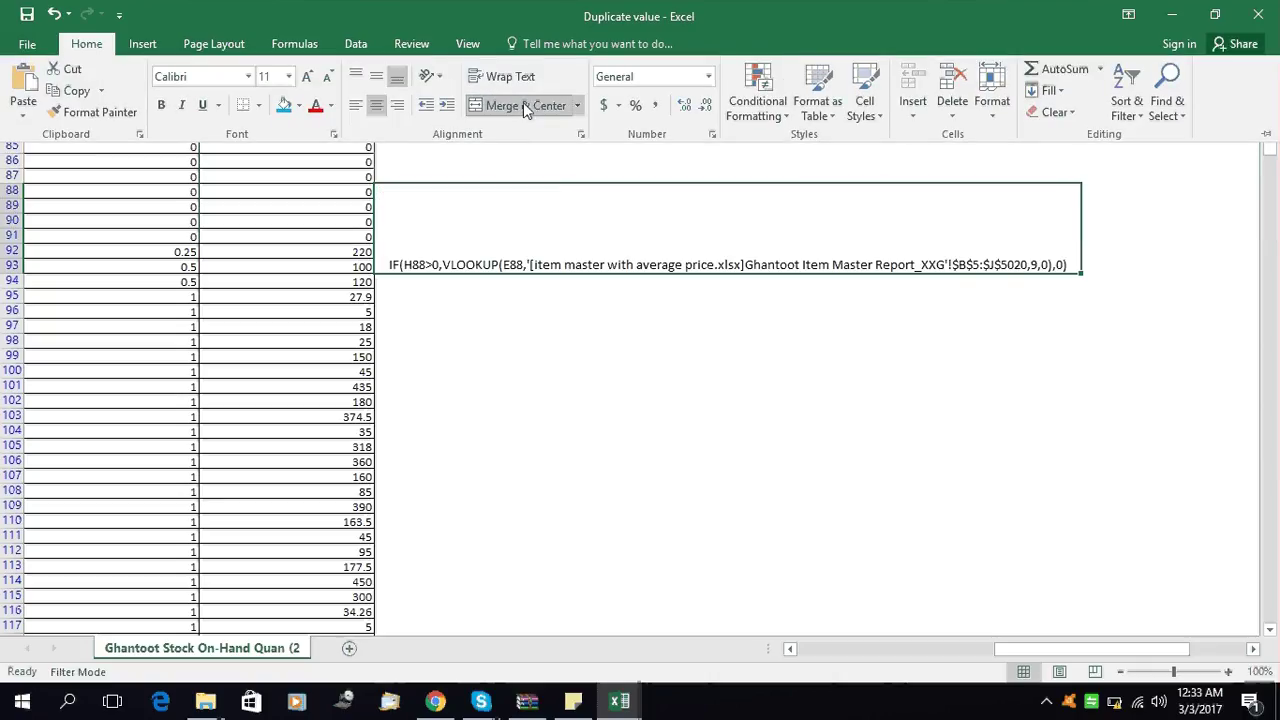
pyautogui.click(840, 268)
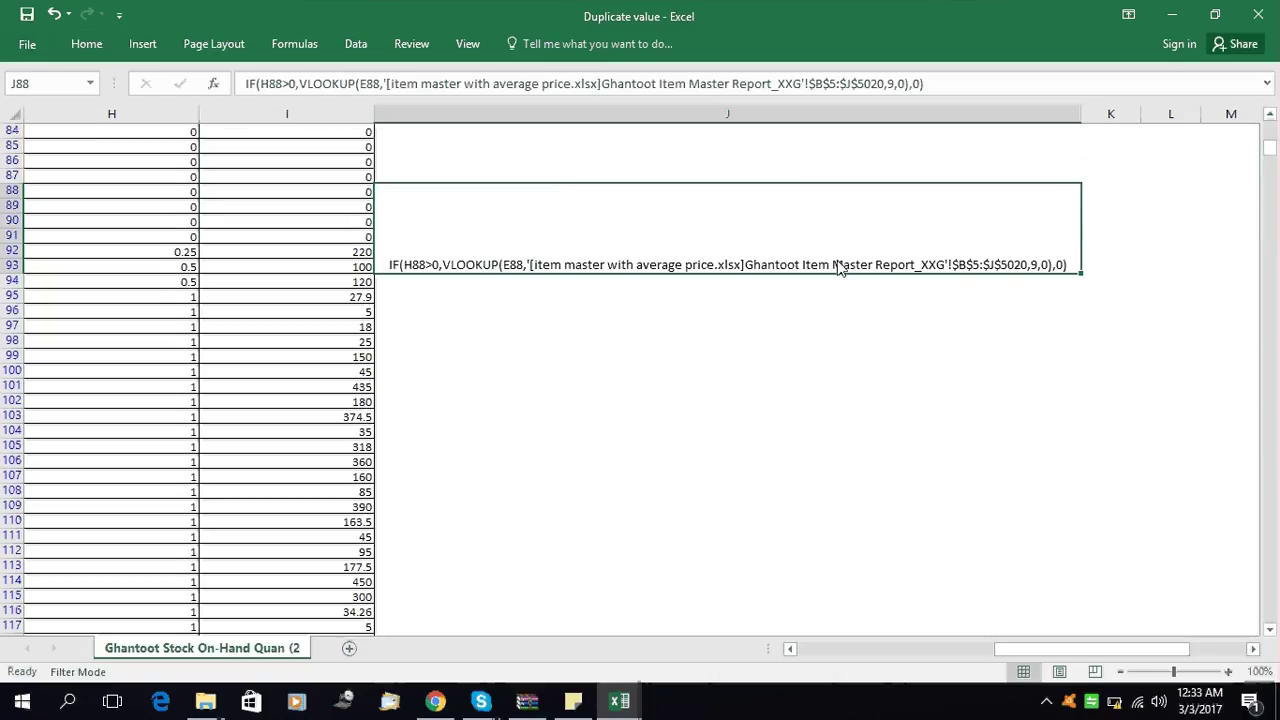
# Set the merged cell's vertical alignment to Justify and narrow column J so the formula text wraps over several lines
pyautogui.rightClick(720, 235)
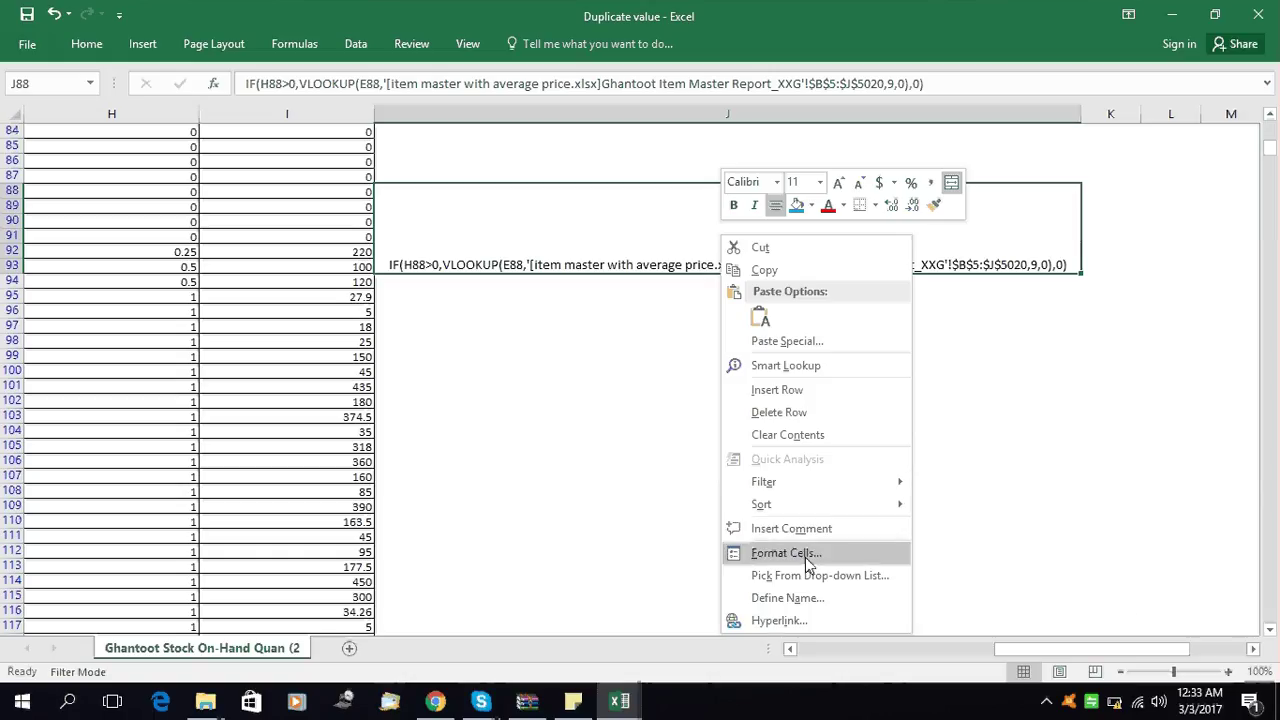
pyautogui.press('Escape')
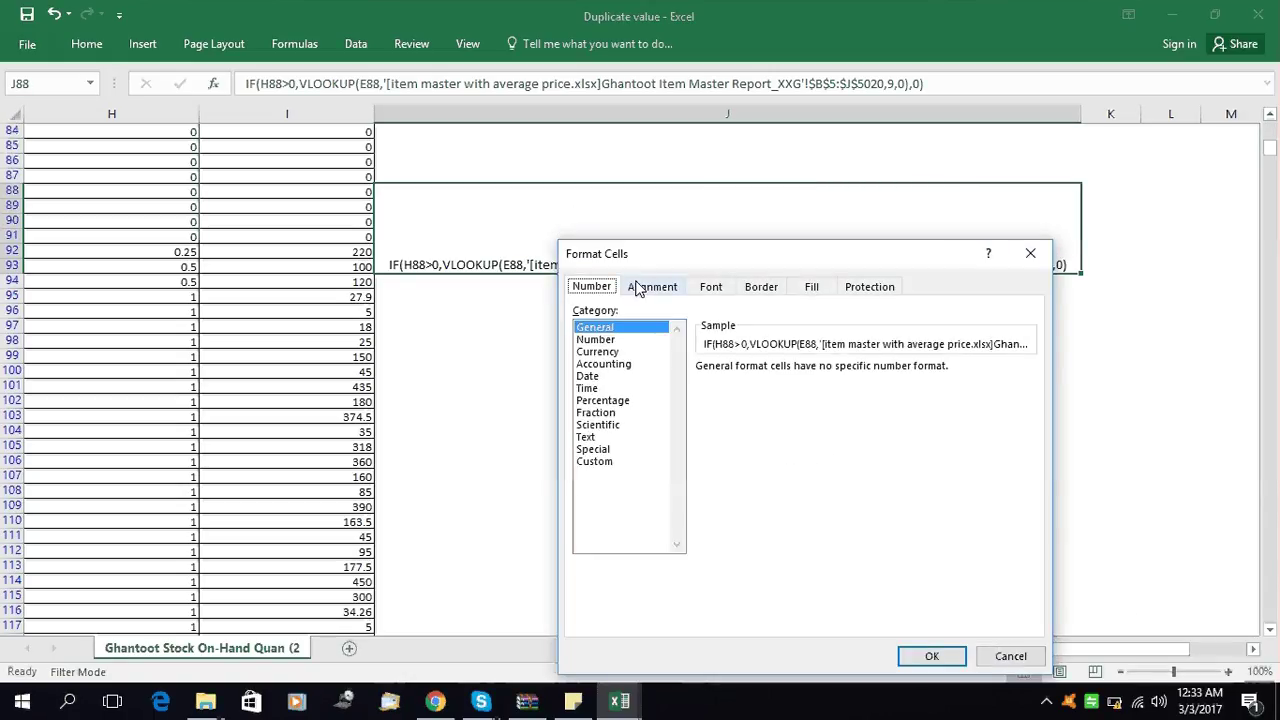
pyautogui.click(638, 287)
pyautogui.click(617, 387)
pyautogui.click(620, 442)
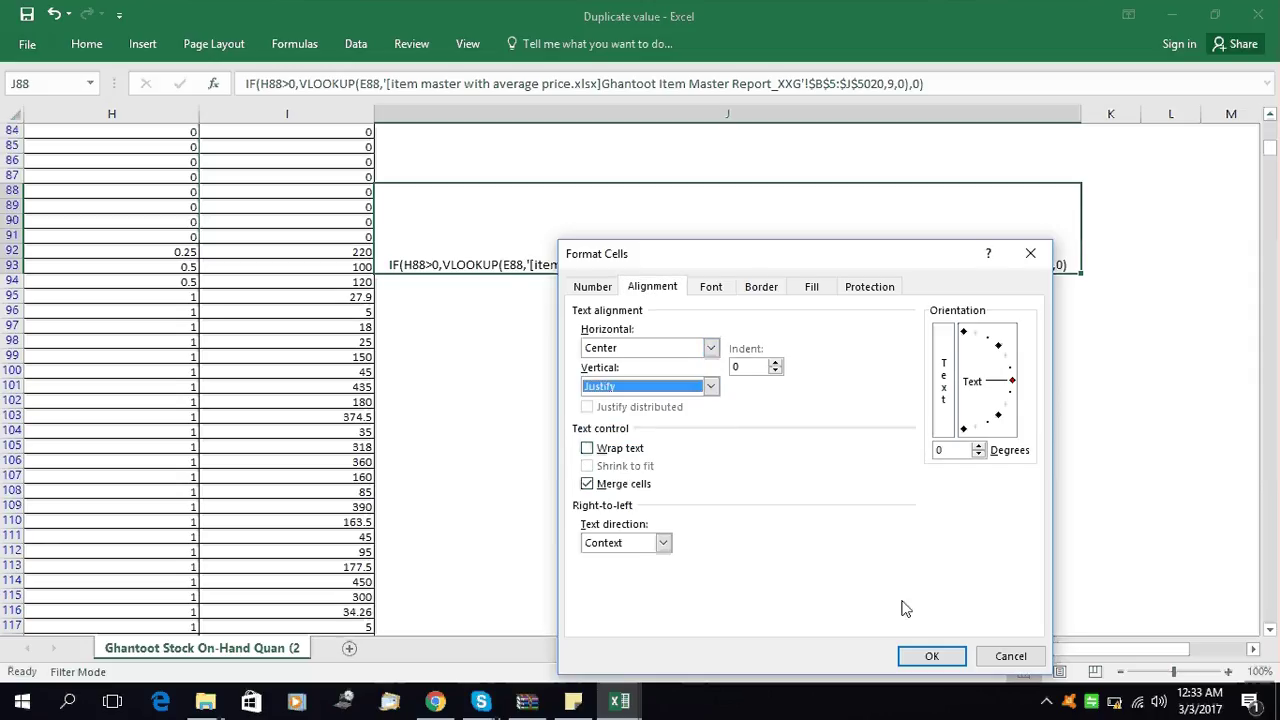
pyautogui.click(915, 660)
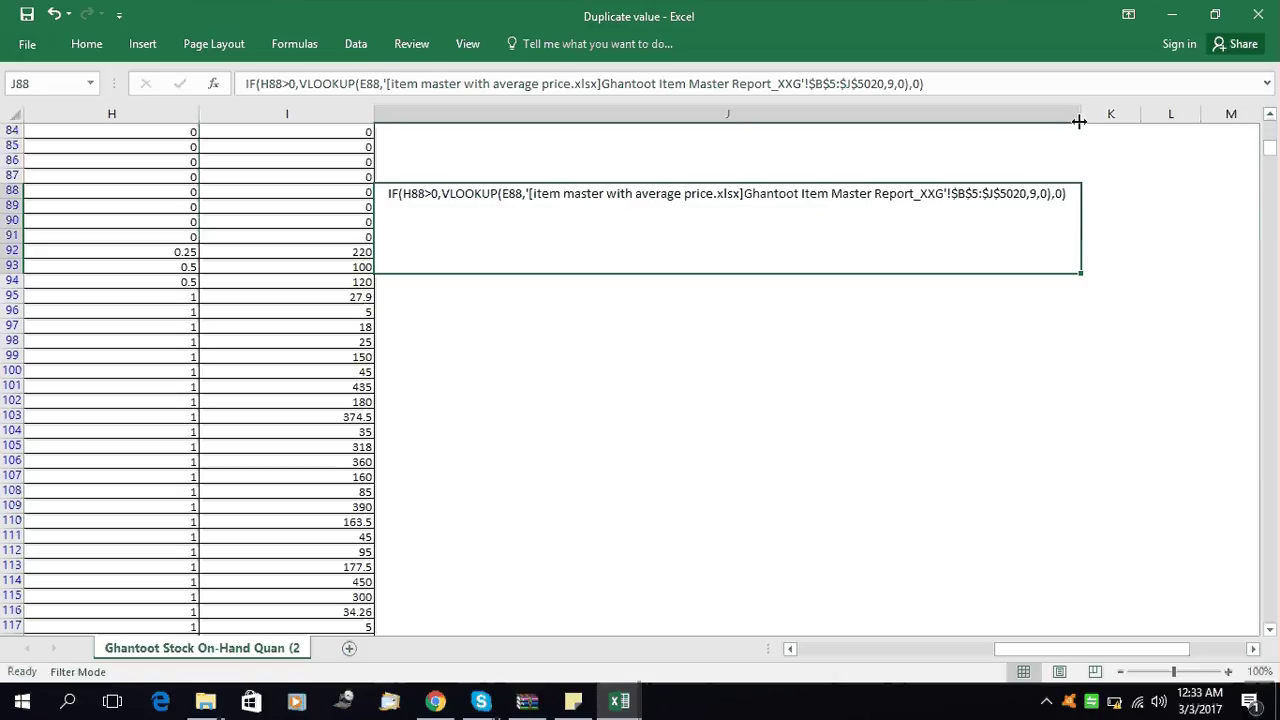
pyautogui.moveTo(1079, 121); pyautogui.dragTo(594, 117)
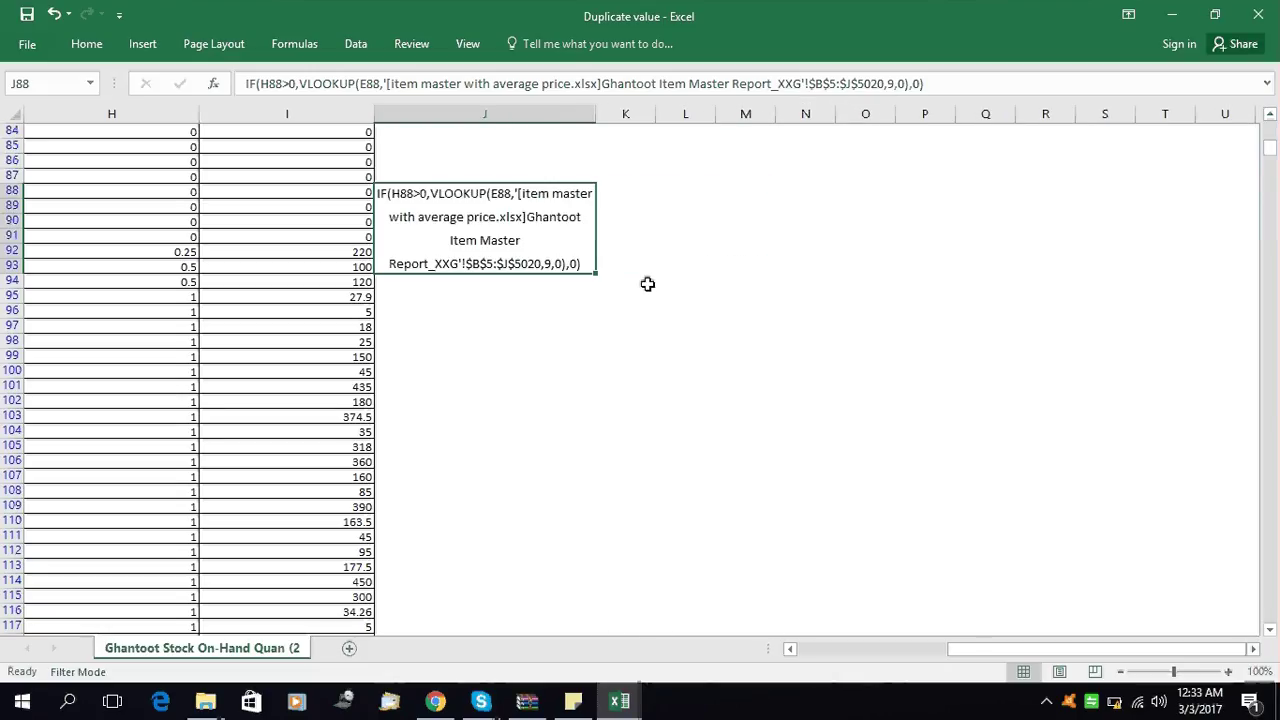
pyautogui.click(674, 318)
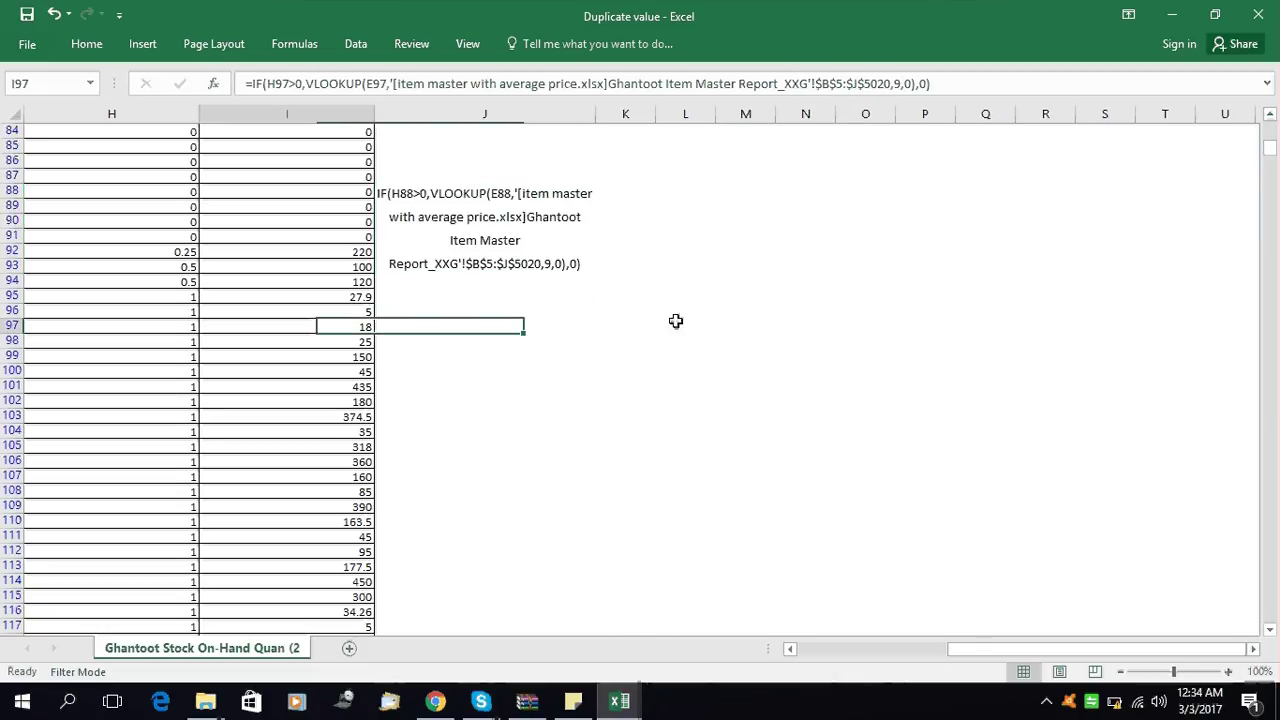
# Fill the merged formula note in J88:J93 with light blue
pyautogui.press('Left')
pyautogui.press('Left')
pyautogui.press('Left')
pyautogui.press('Right')
pyautogui.press('Right')
pyautogui.press('Right')
pyautogui.press('Right')
pyautogui.press('Up')
pyautogui.press('Up')
pyautogui.press('Up')
pyautogui.press('Up')
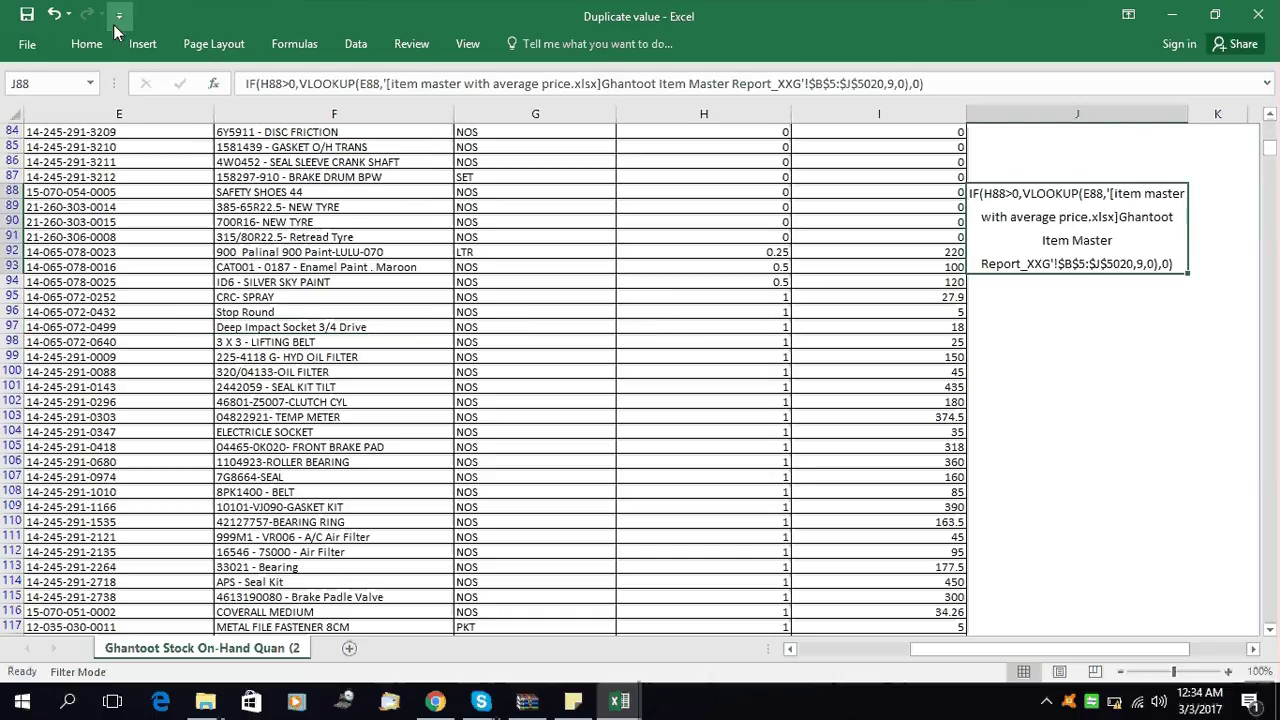
pyautogui.click(85, 44)
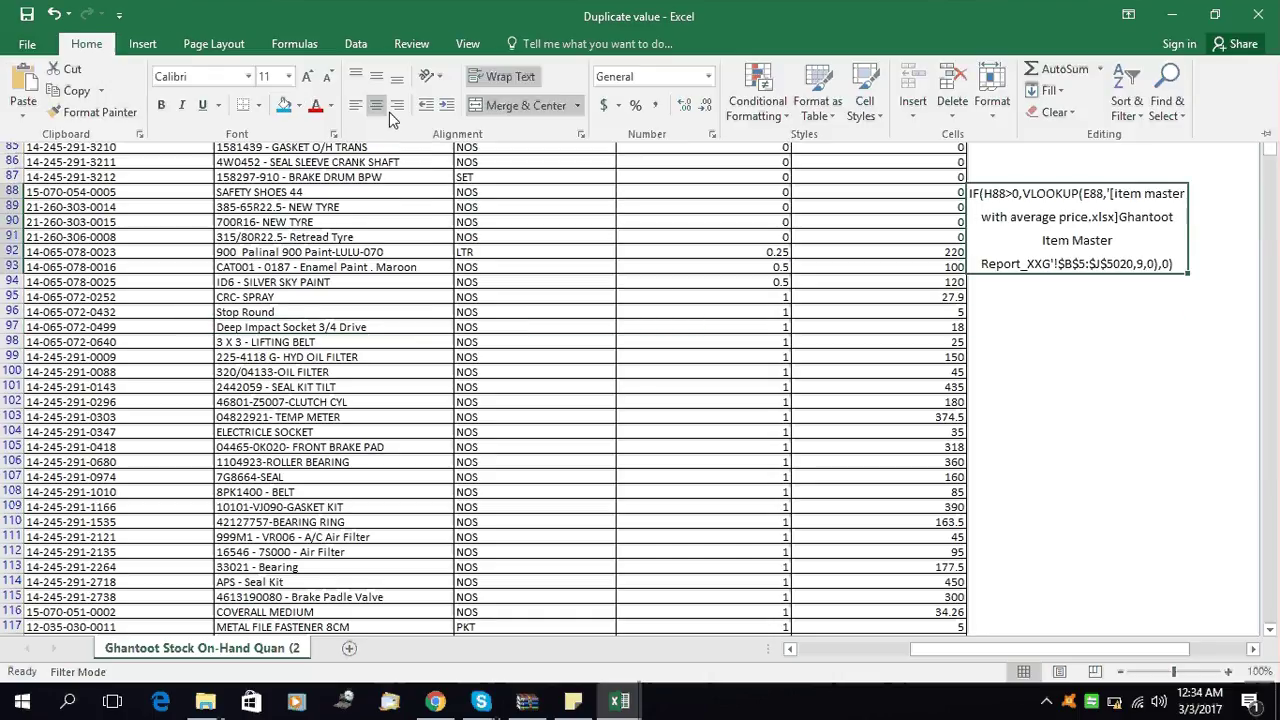
pyautogui.click(286, 107)
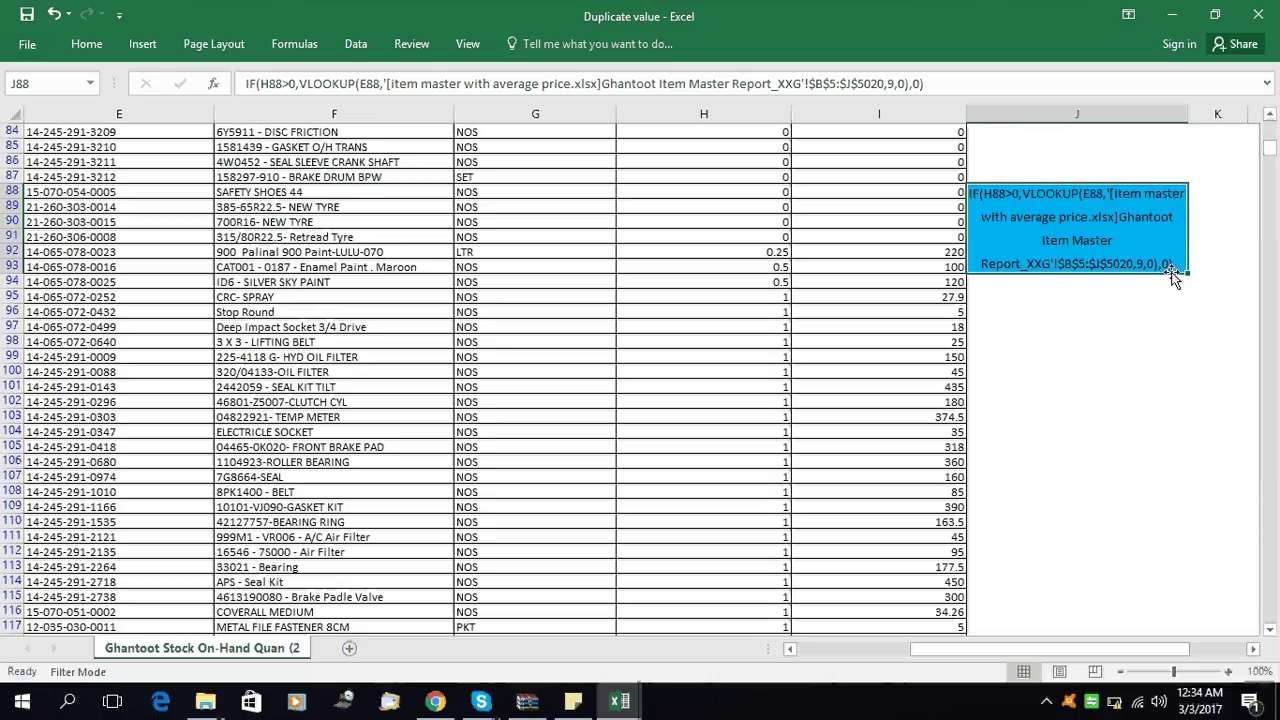
pyautogui.click(1173, 278)
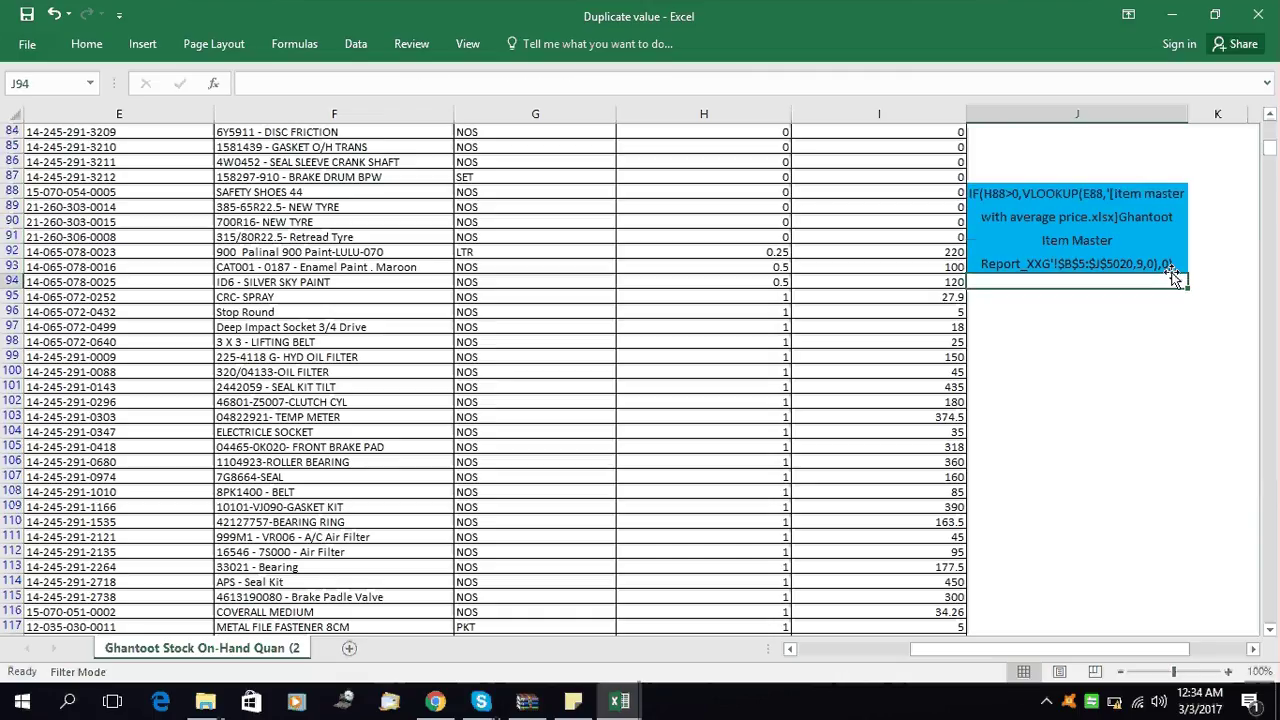